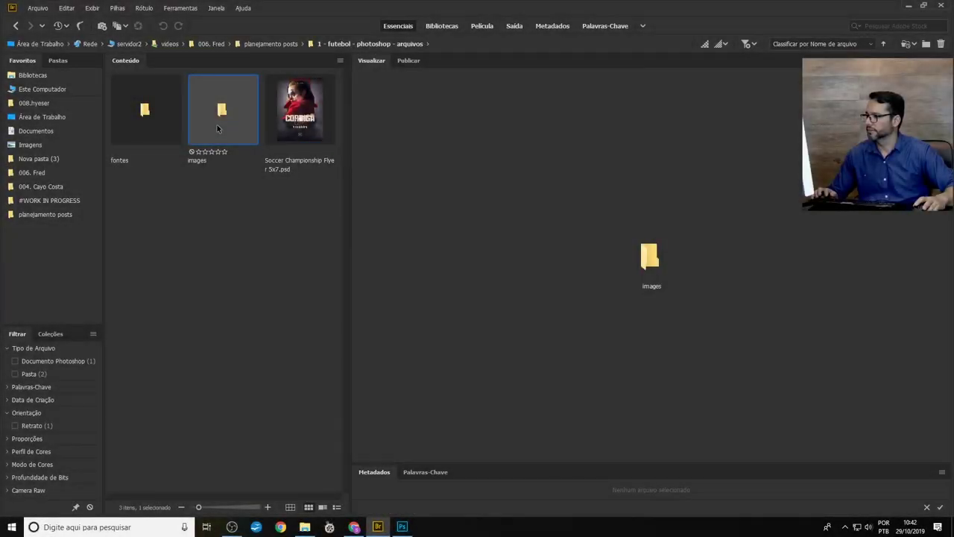
Step: Open the images folder in Bridge to show its six poster assets
double_click(217, 127)
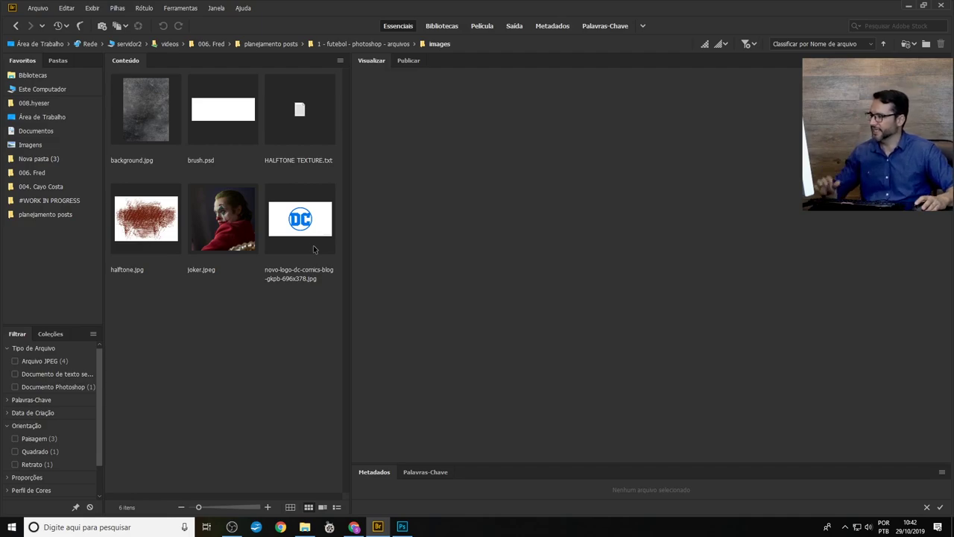
Step: Preview joker.jpeg, the DC logo, brush.psd and halftone.jpg, ending back on joker.jpeg
left_click(234, 206)
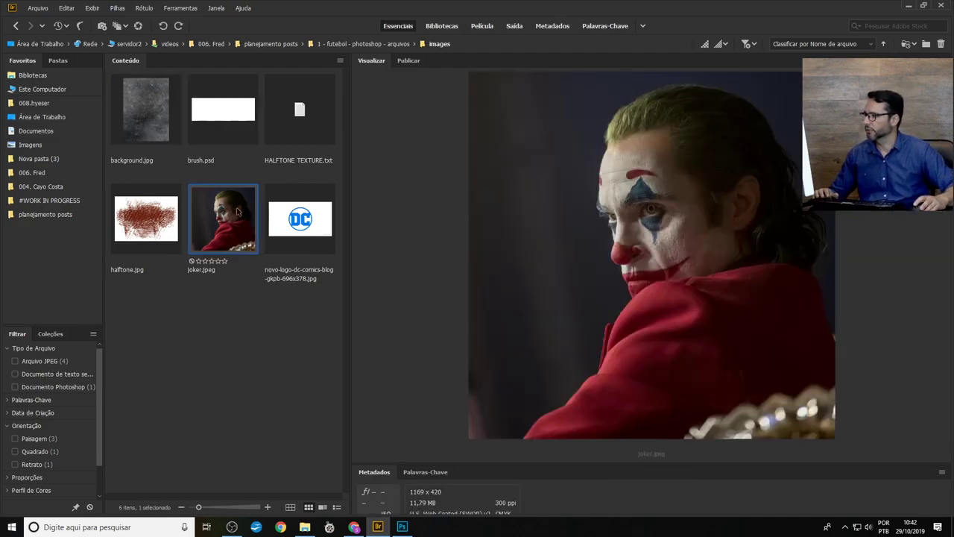
key("Right")
left_click(212, 123)
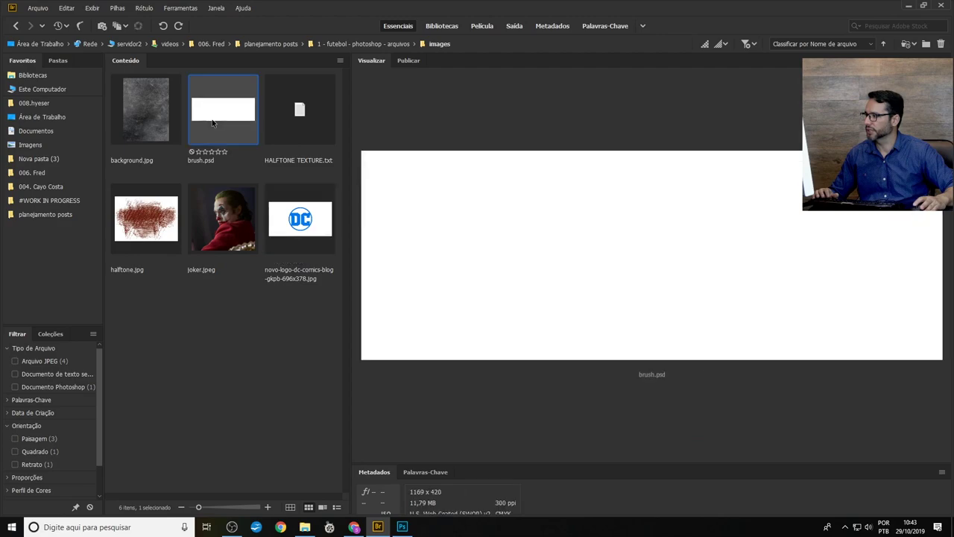
left_click(147, 214)
left_click(234, 249)
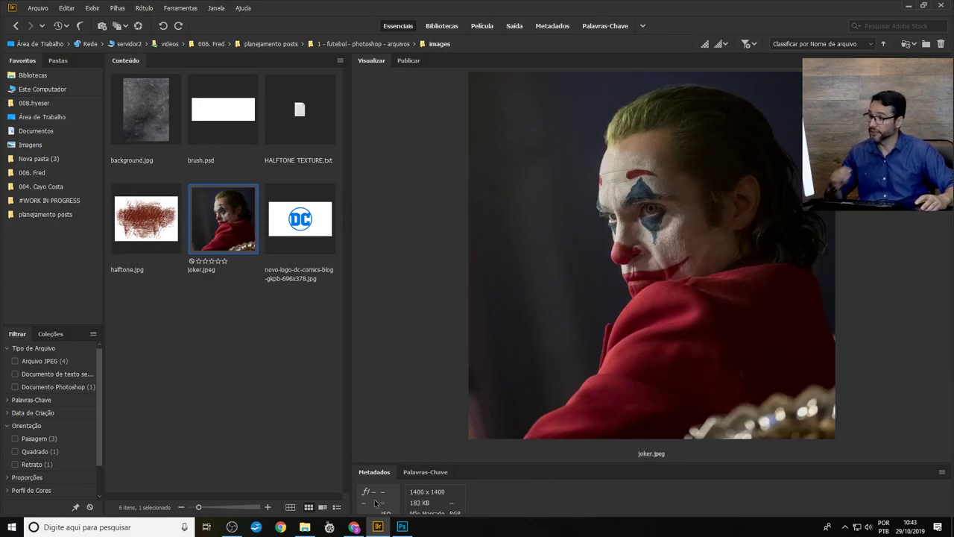
Step: Create a new 1080 × 1350 px grayscale document with a white background
left_click(402, 527)
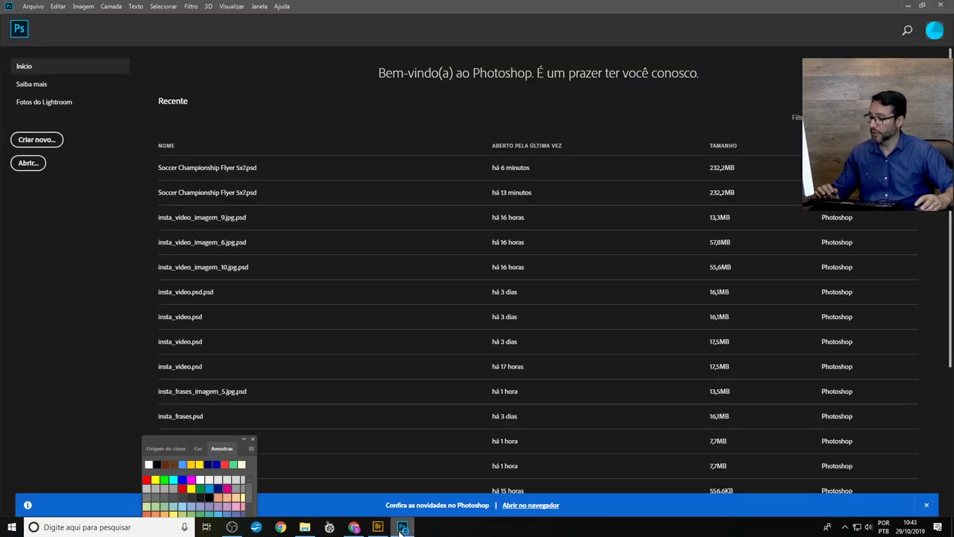
left_click(32, 6)
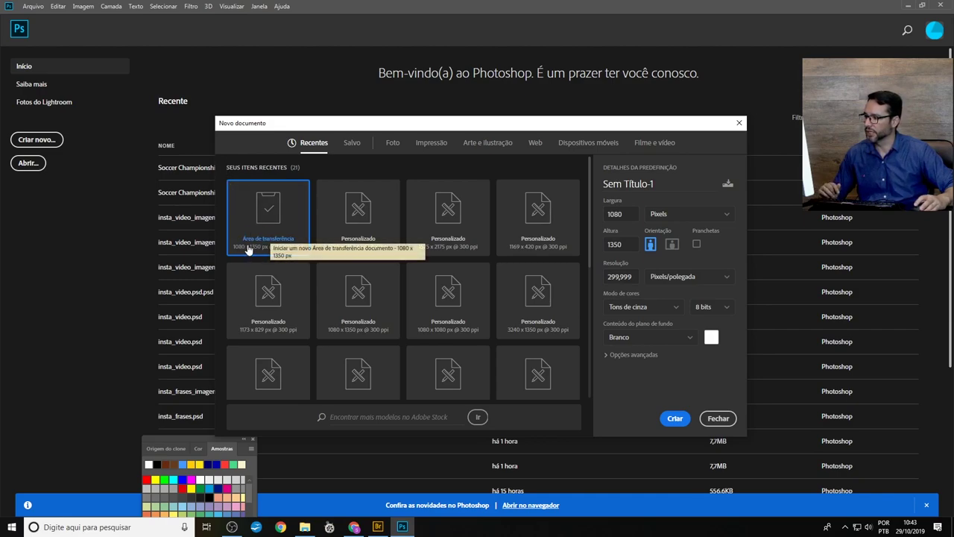
left_click(628, 247)
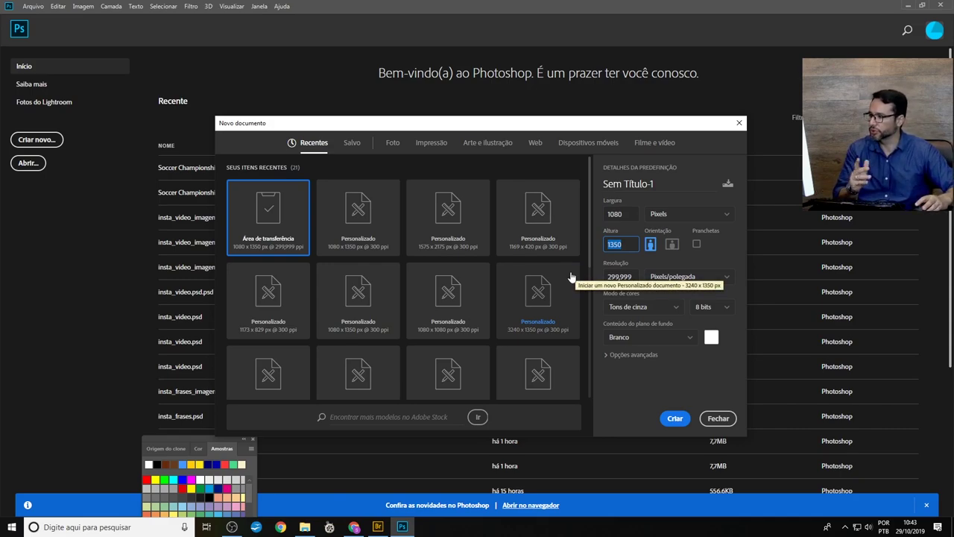
left_click(681, 420)
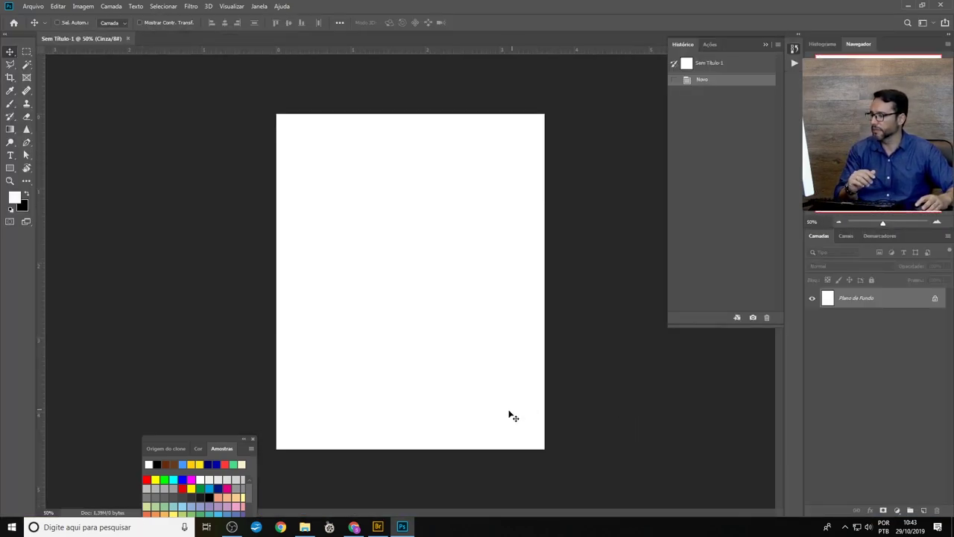
Step: Copy the Amazon half-face Joker poster image from Google Images, then return to Photoshop
left_click(355, 527)
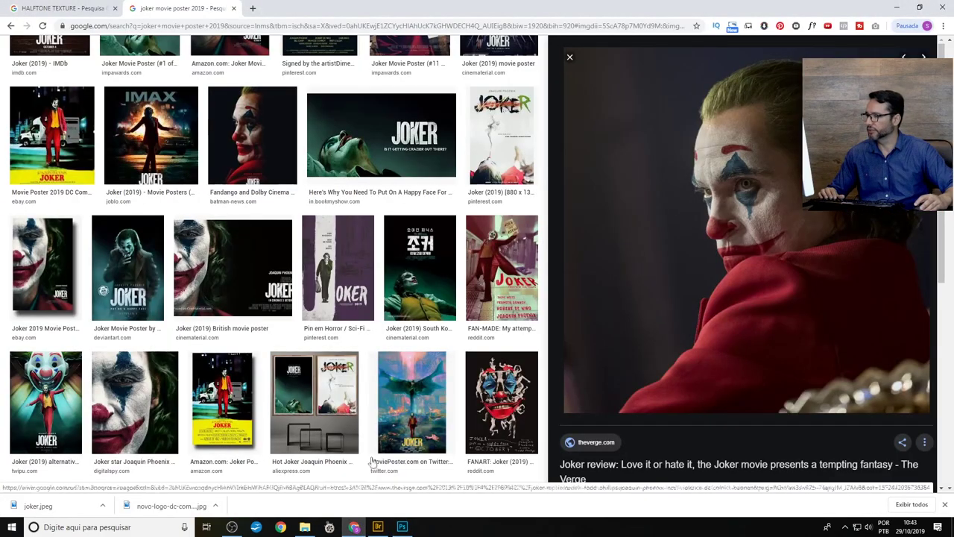
scroll(429, 183, "up", 3)
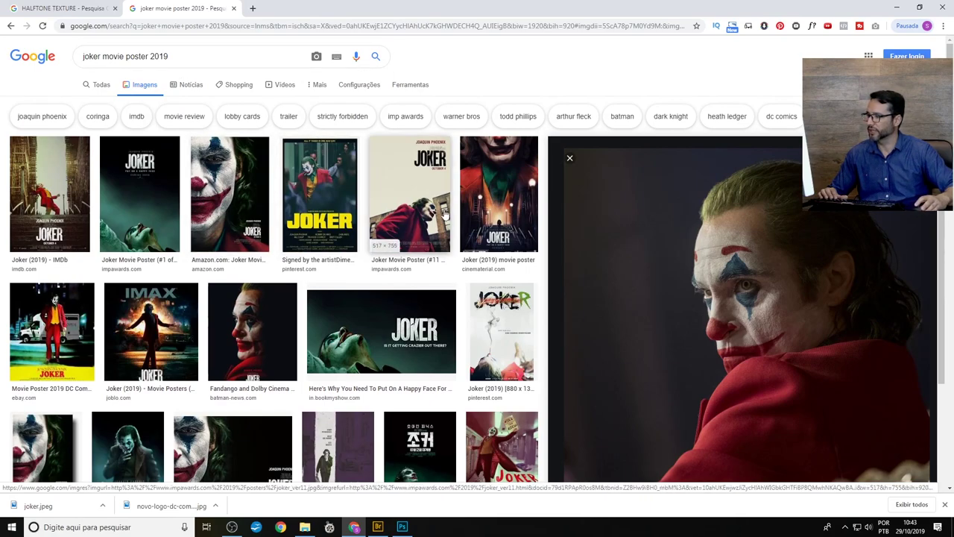
left_click(155, 200)
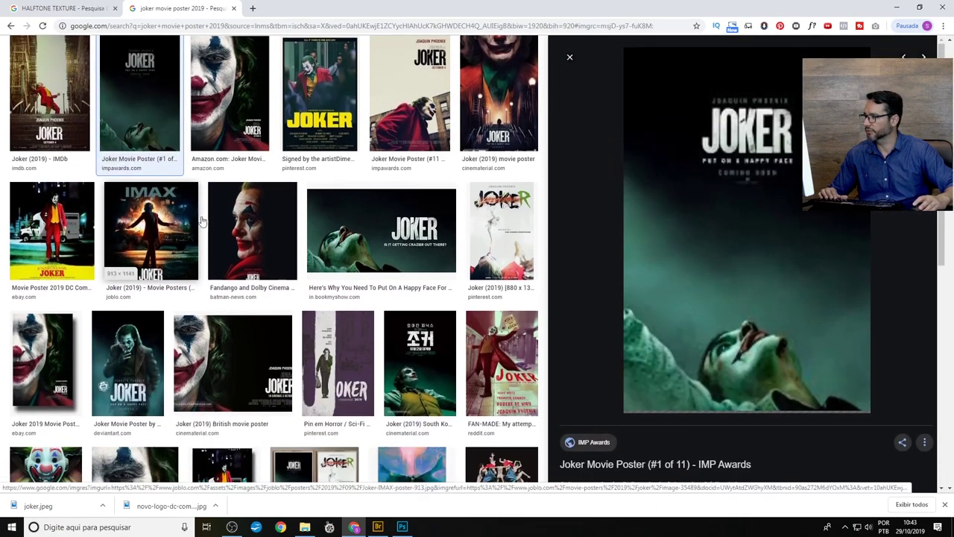
left_click(229, 93)
right_click(759, 192)
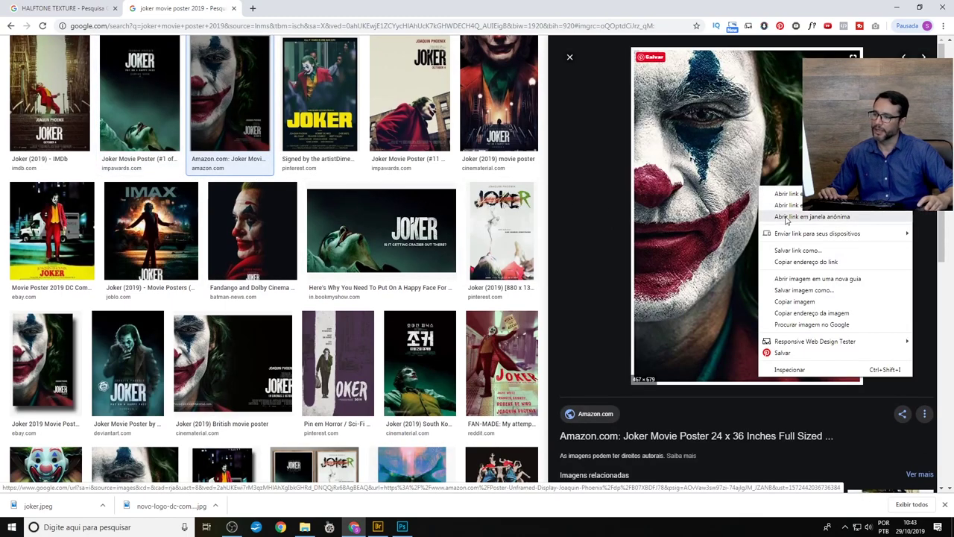
left_click(813, 298)
key("alt+Tab")
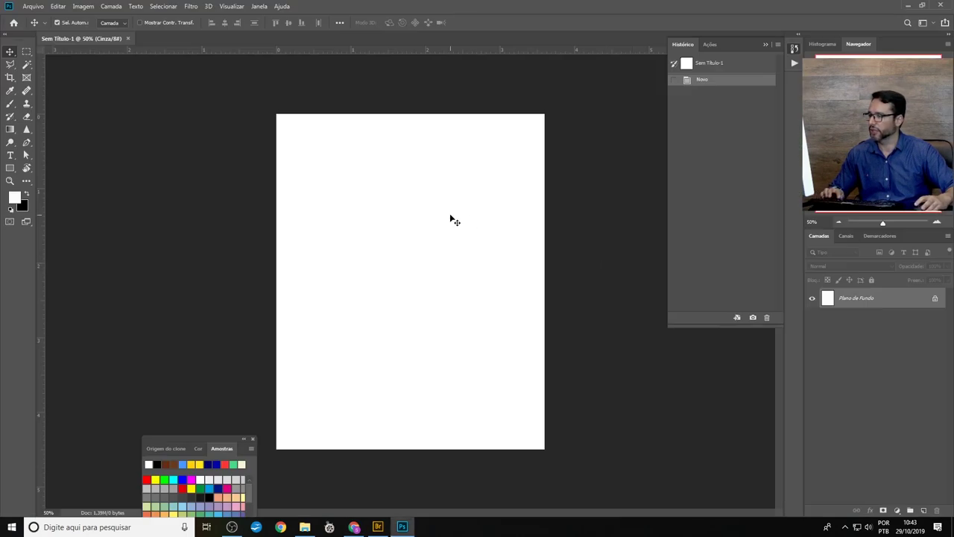
key("ctrl+v")
left_click_drag(445, 259, 371, 175)
key("ctrl+t")
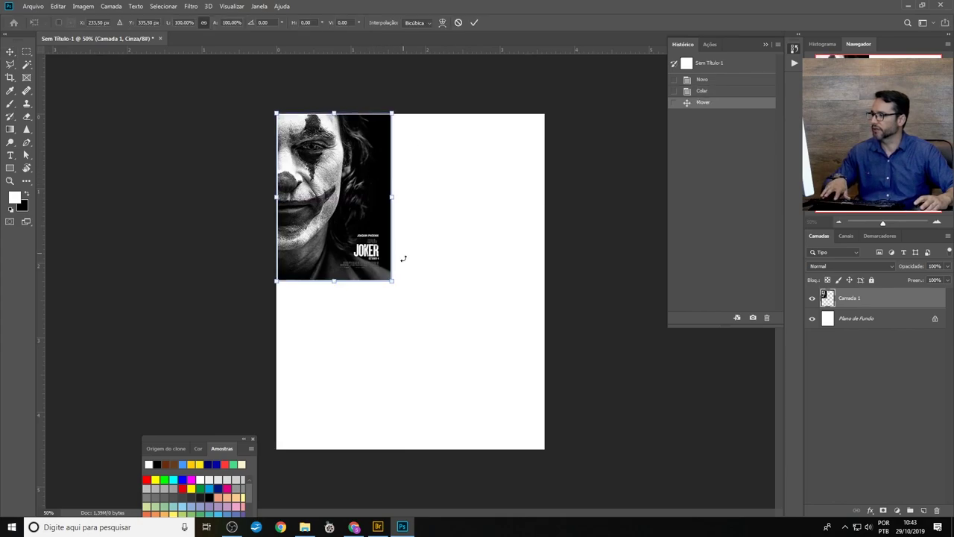
left_click_drag(391, 281, 575, 479)
mouse_move(509, 401)
left_mouse_down()
mouse_move(518, 364)
mouse_move(508, 360)
left_mouse_up()
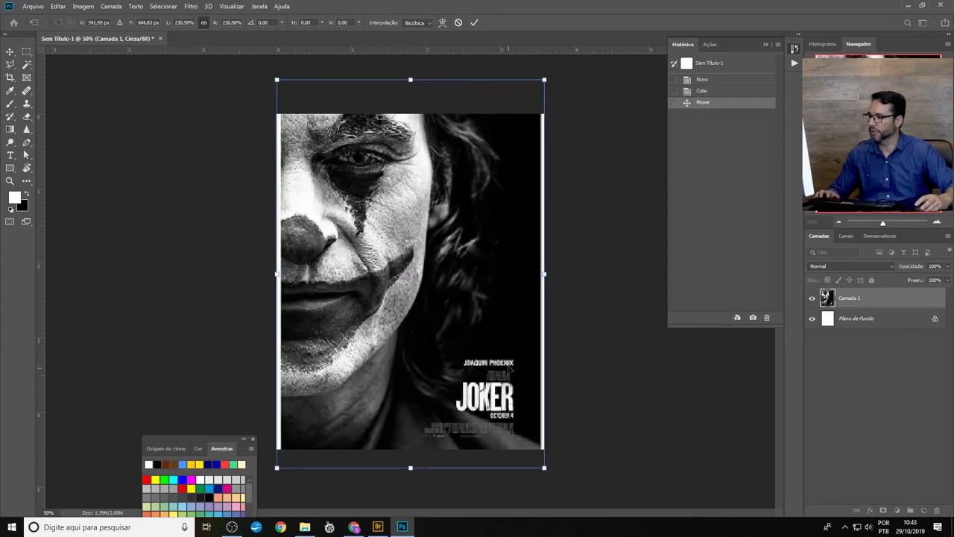
key("Return")
key("Delete")
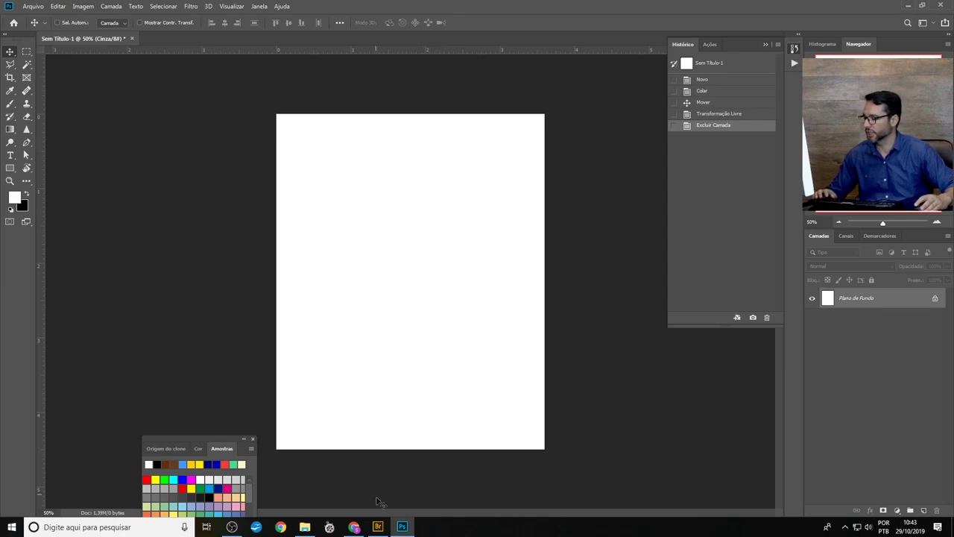
Step: Open background.jpg from Bridge in Photoshop, accepting the colour profile dialog
left_click(378, 526)
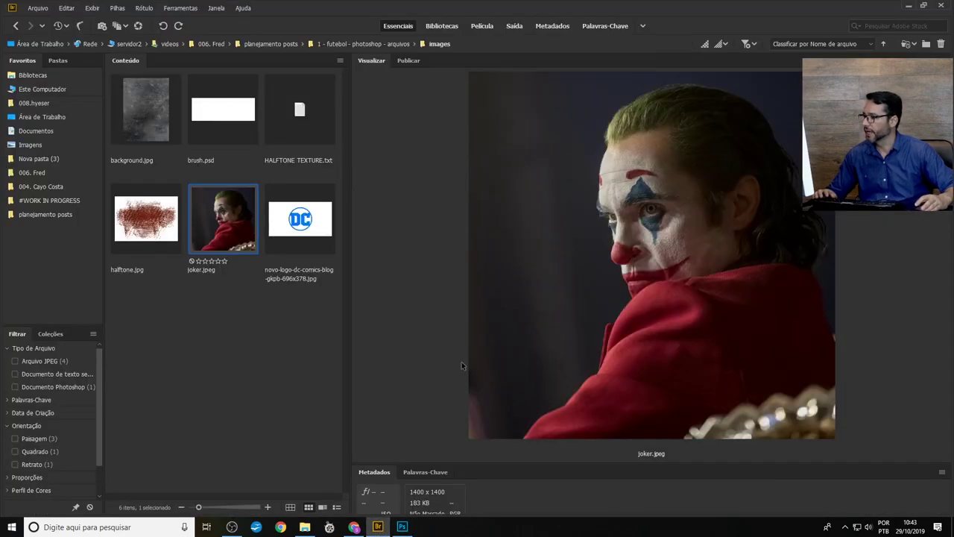
left_click(161, 132)
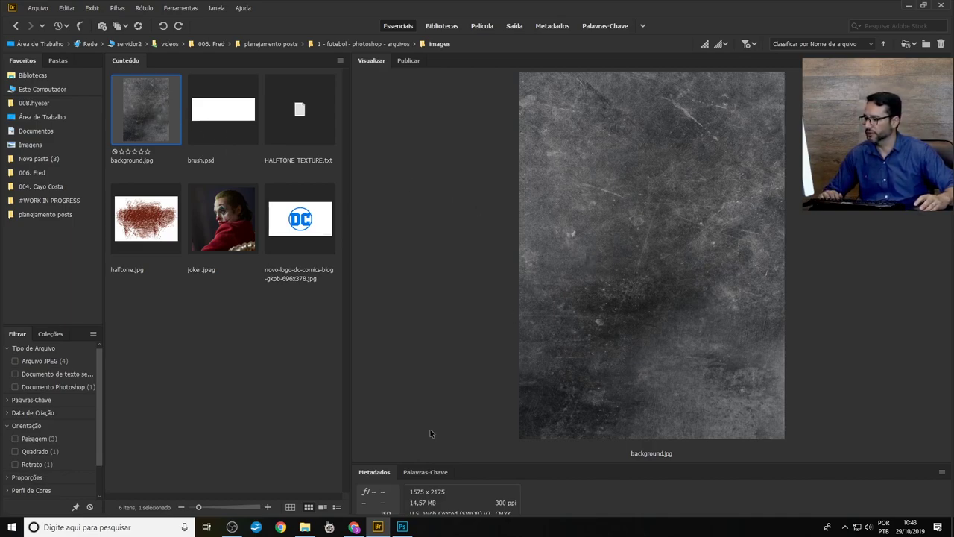
right_click(159, 110)
mouse_move(193, 126)
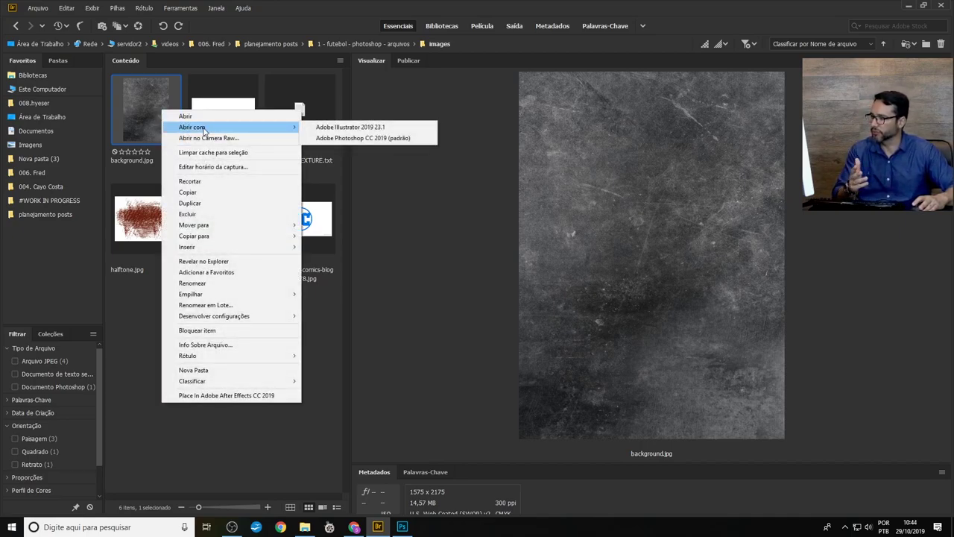
left_click(337, 139)
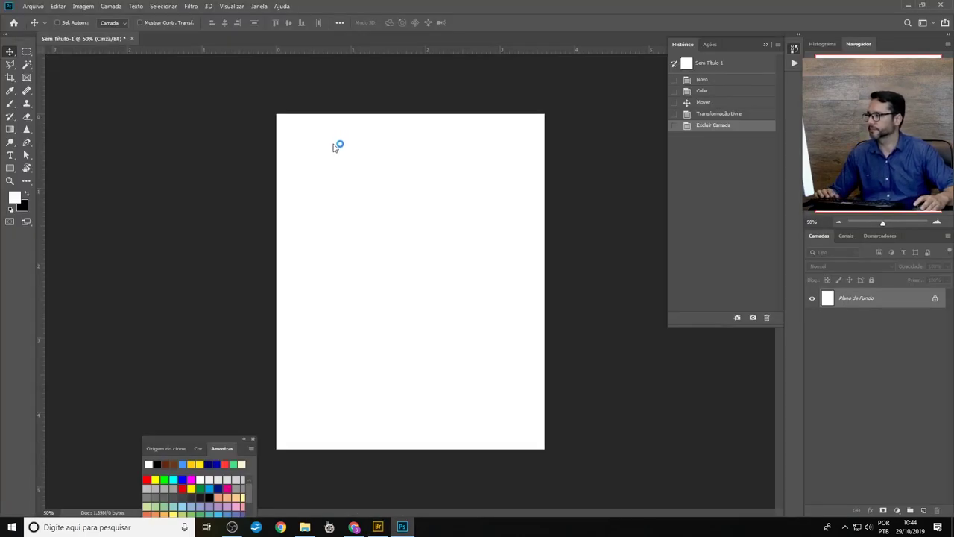
left_click(516, 249)
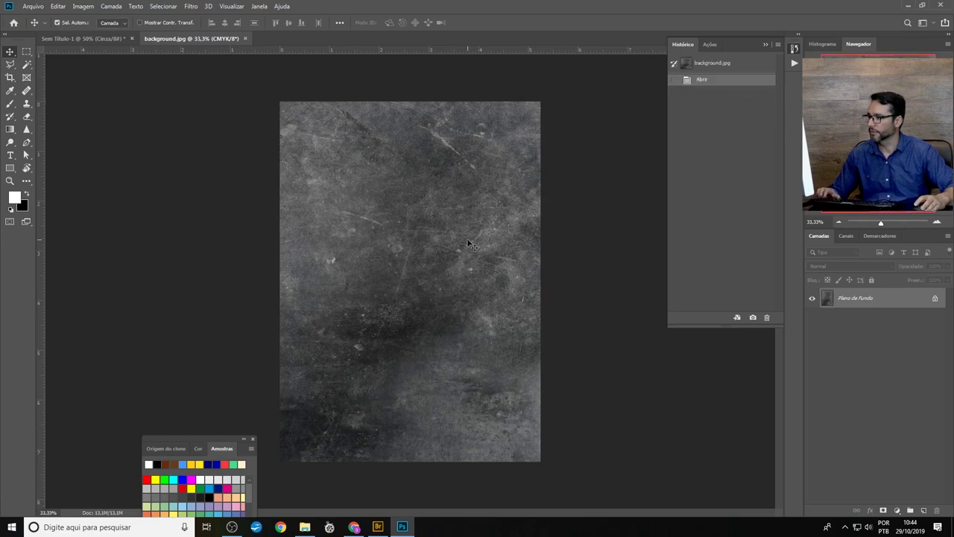
Step: Paste the grunge texture into Sem Título-1 as a new layer and drag it over the canvas
key("ctrl+a")
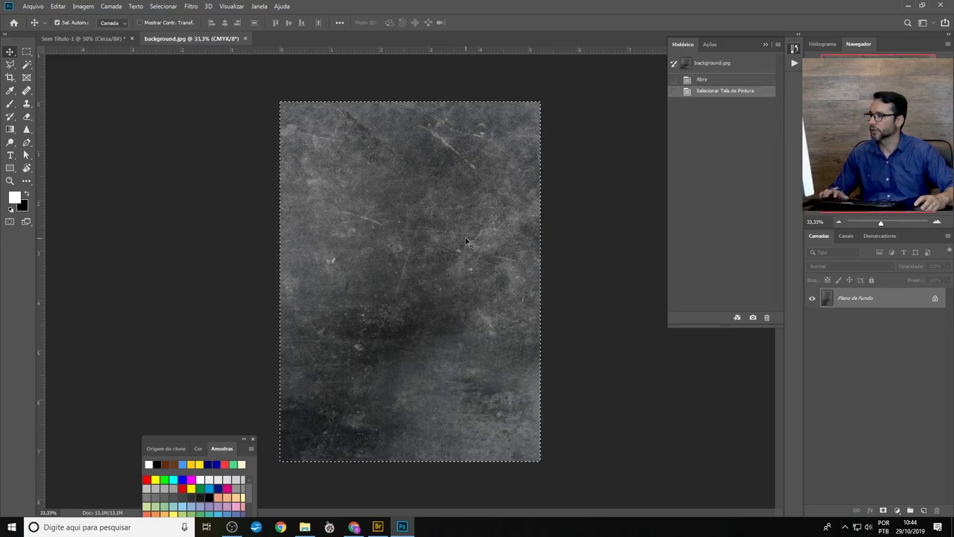
left_click(100, 38)
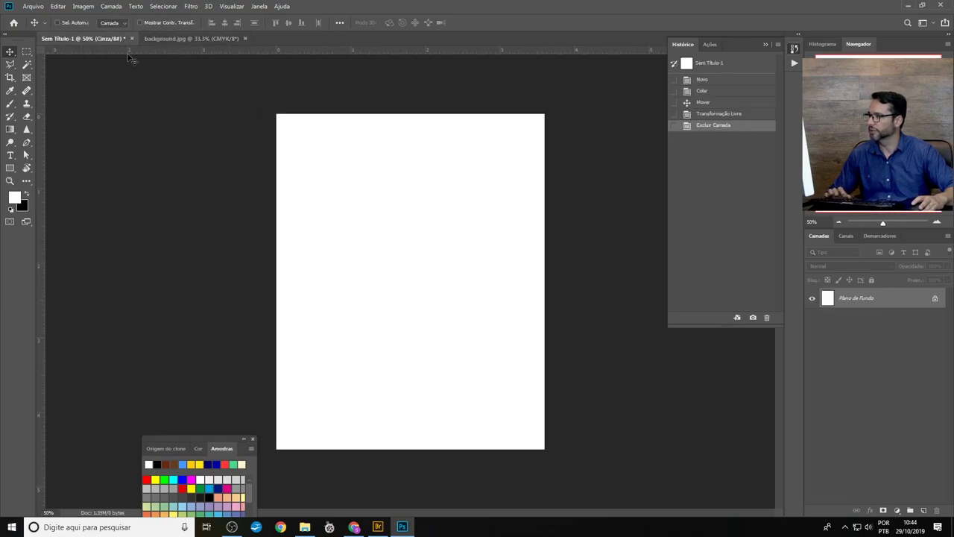
key("ctrl+v")
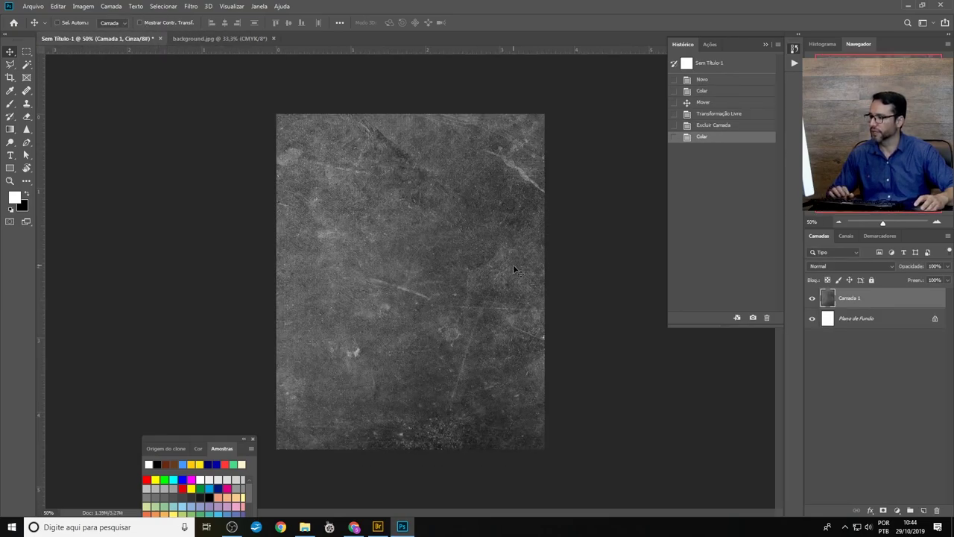
left_click_drag(515, 271, 588, 169)
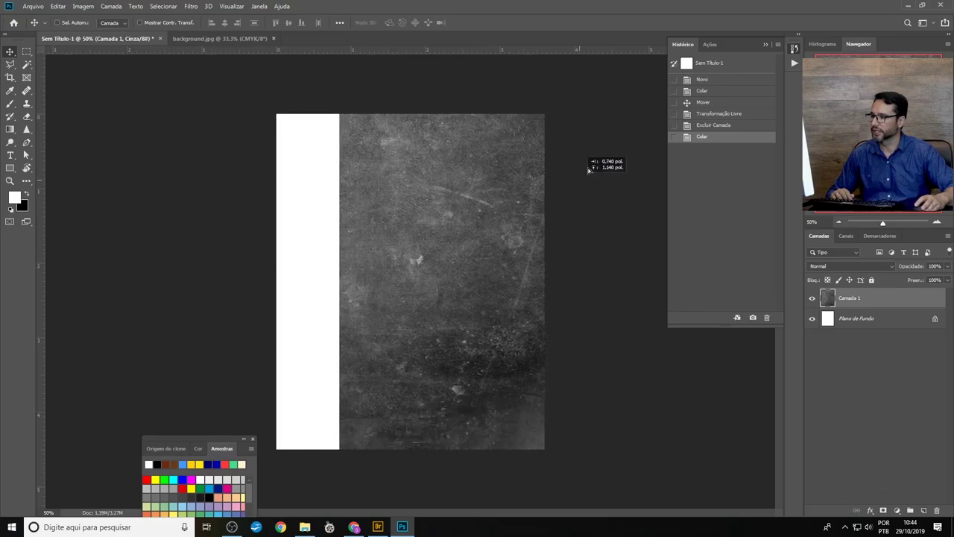
left_click_drag(589, 169, 435, 354)
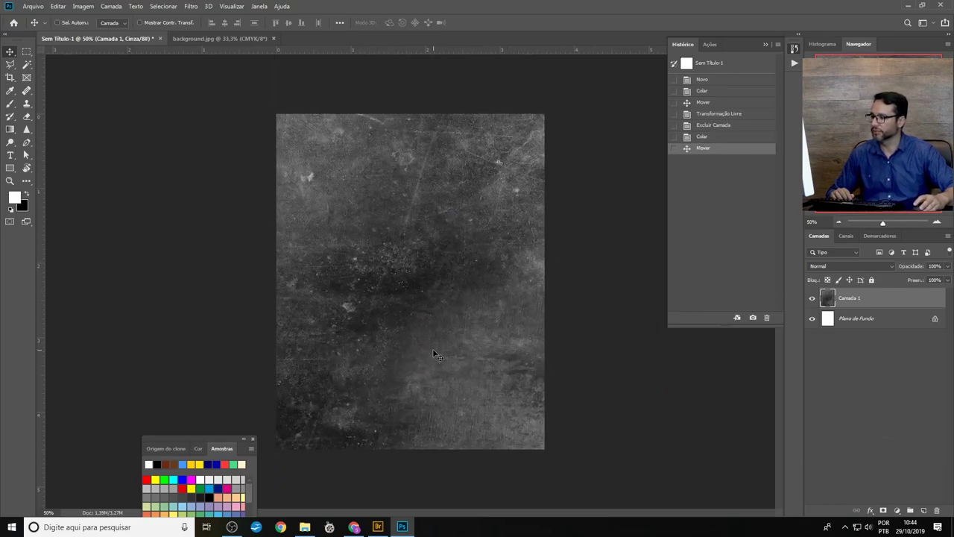
key("ctrl")
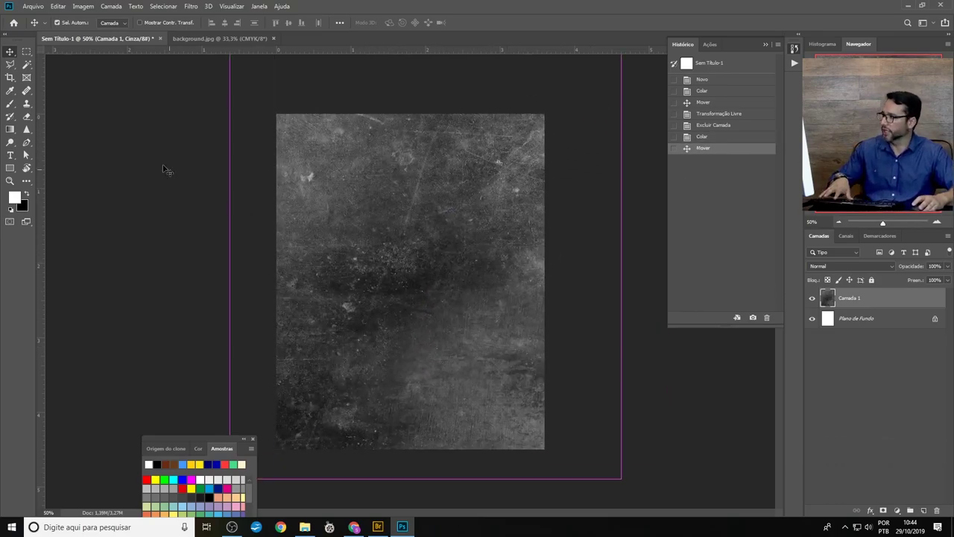
left_click(59, 6)
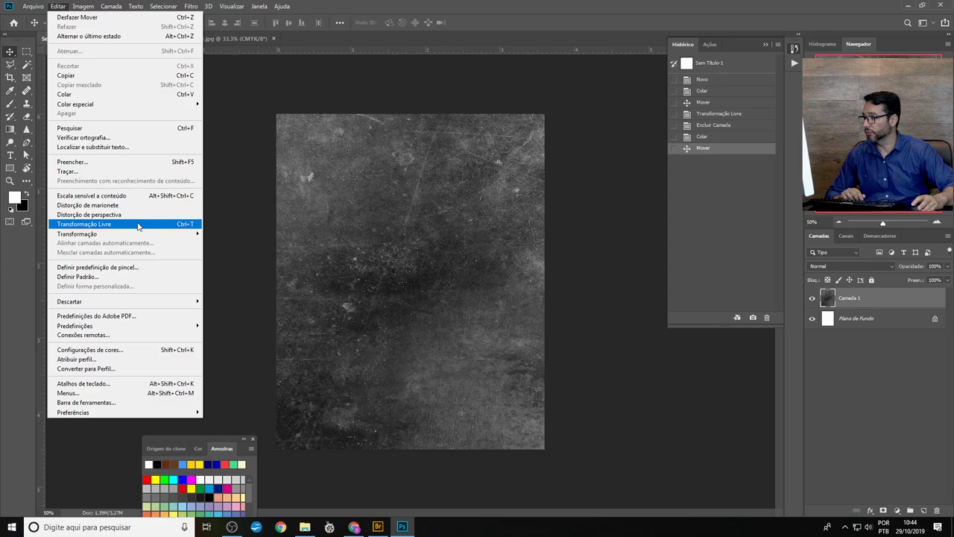
Step: Free-transform Camada 1's grunge texture to cover the full canvas and commit it
left_click(137, 225)
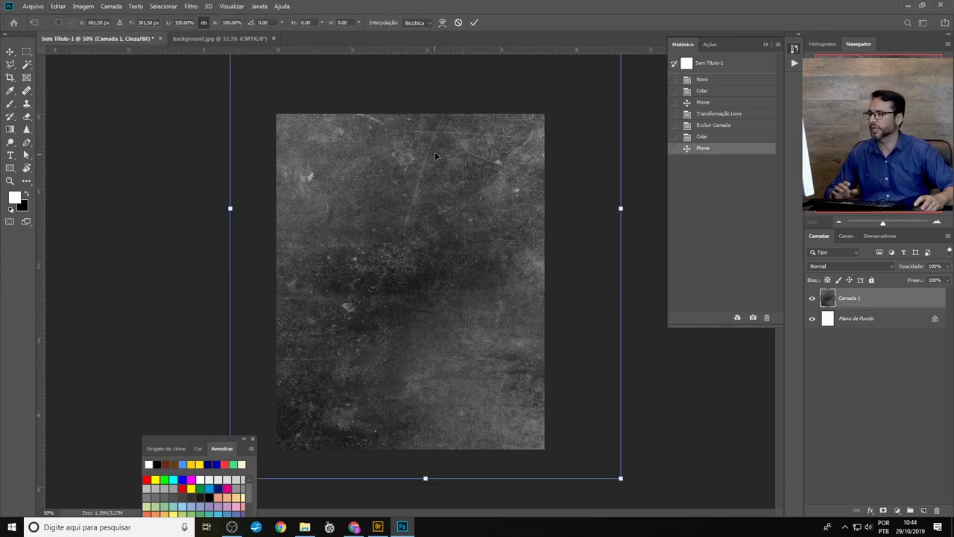
left_click_drag(435, 152, 446, 235)
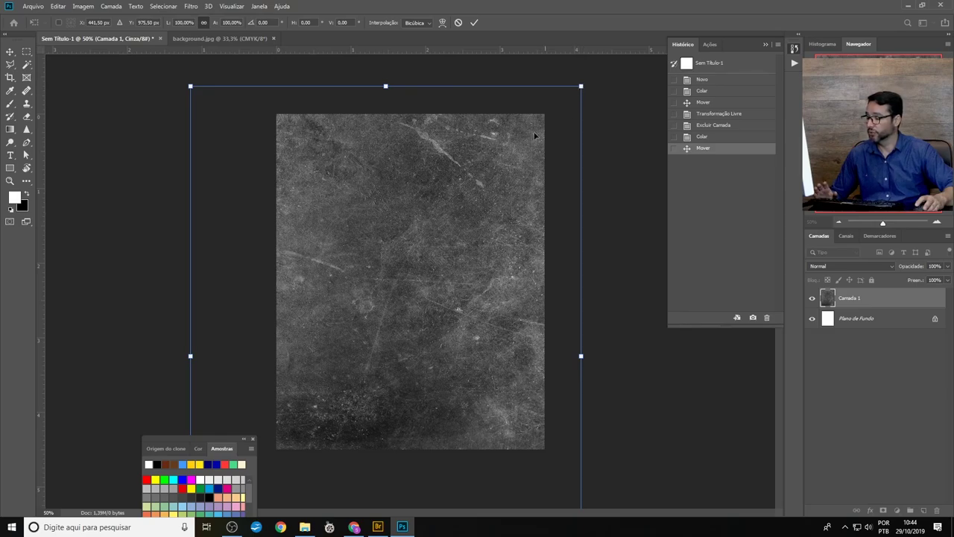
left_click_drag(535, 136, 560, 131)
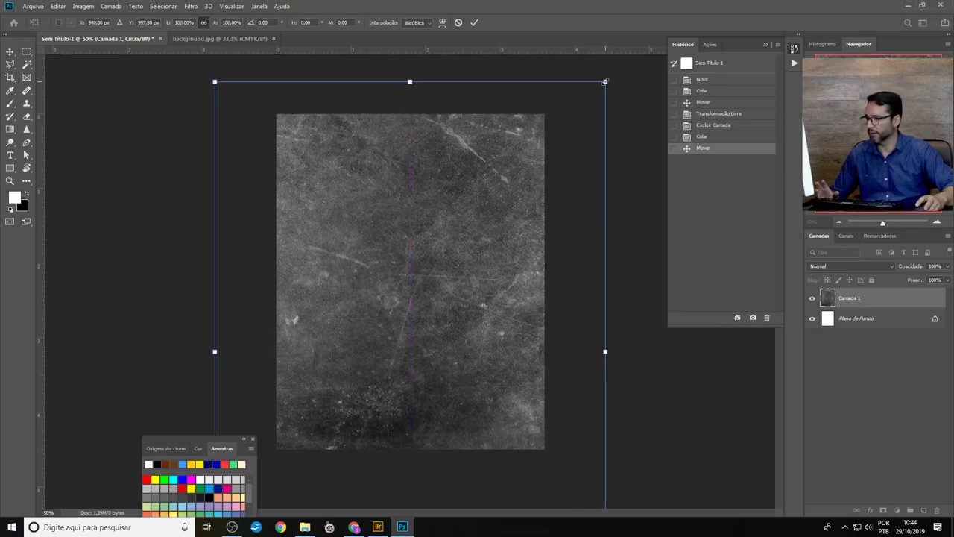
left_click_drag(605, 82, 564, 138)
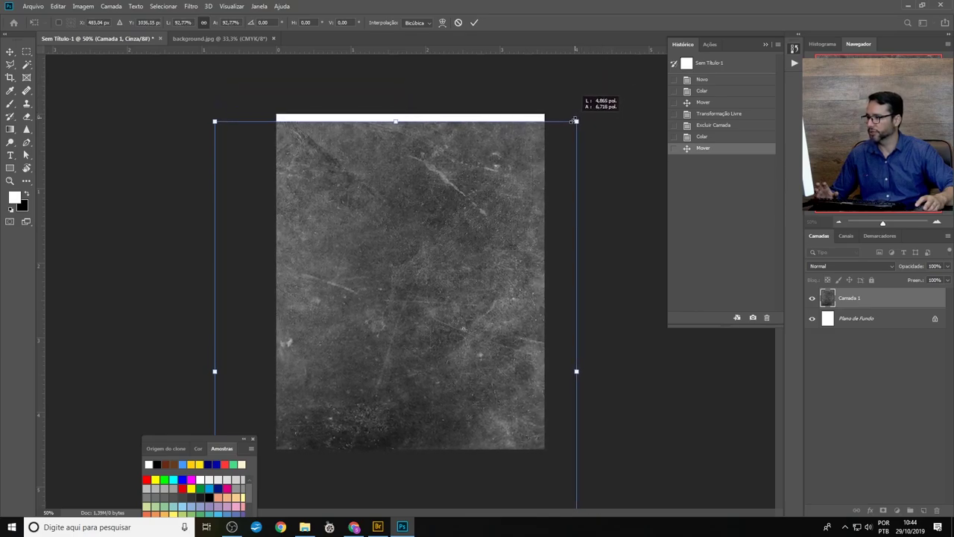
left_click_drag(564, 138, 518, 211)
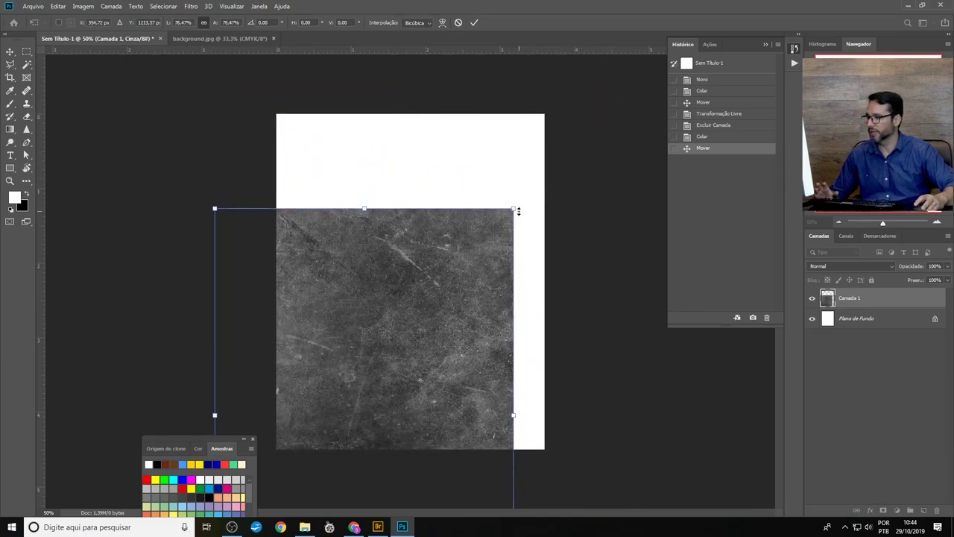
mouse_move(477, 244)
left_mouse_down()
mouse_move(570, 82)
mouse_move(532, 121)
left_mouse_up()
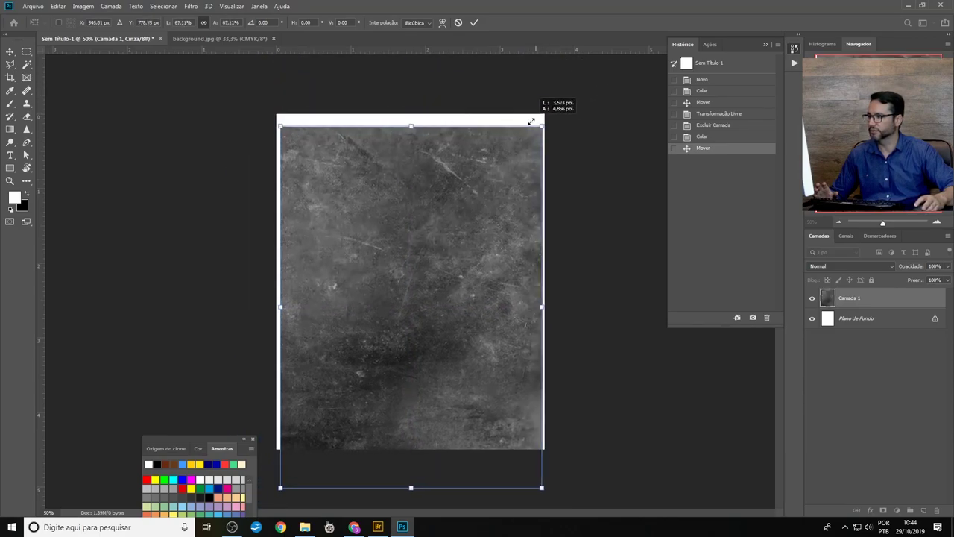
left_click_drag(489, 164, 502, 145)
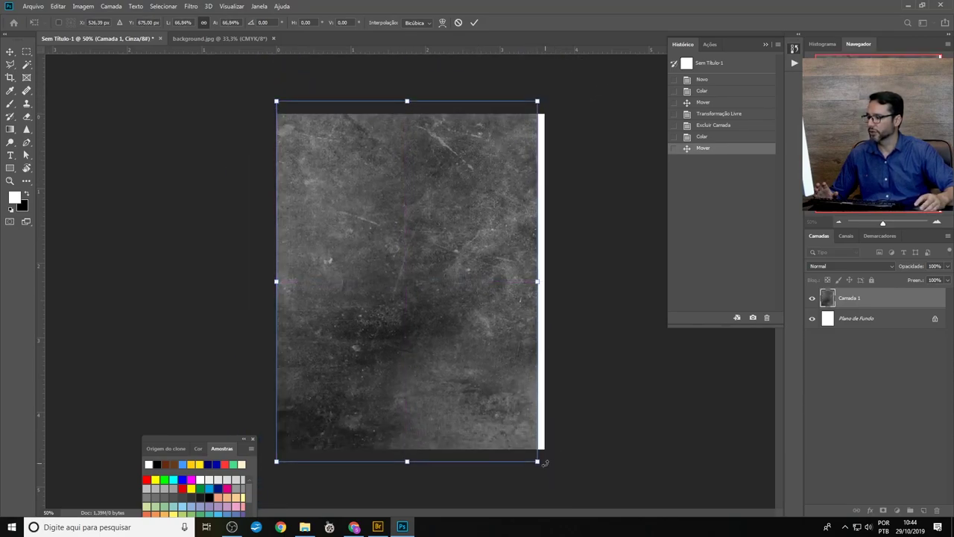
left_click_drag(545, 463, 508, 412)
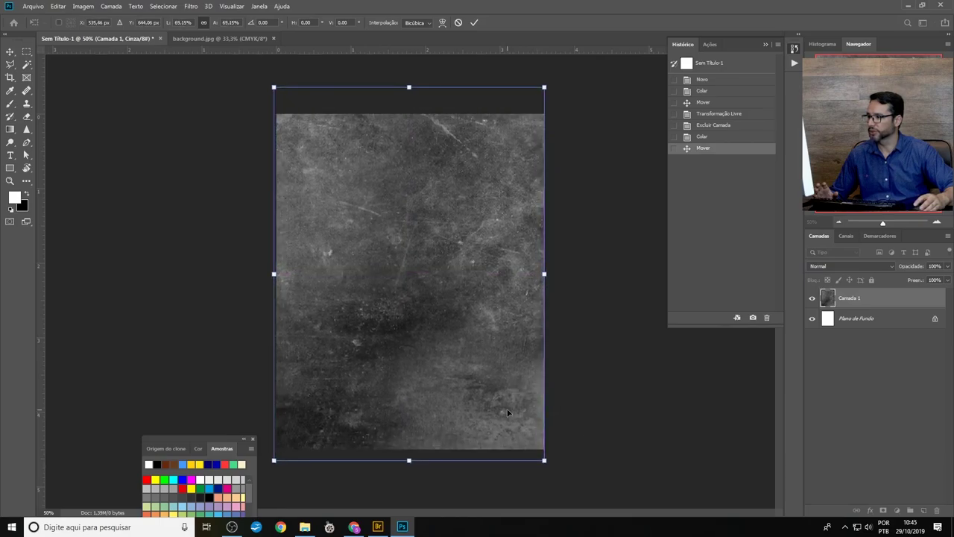
key("Return")
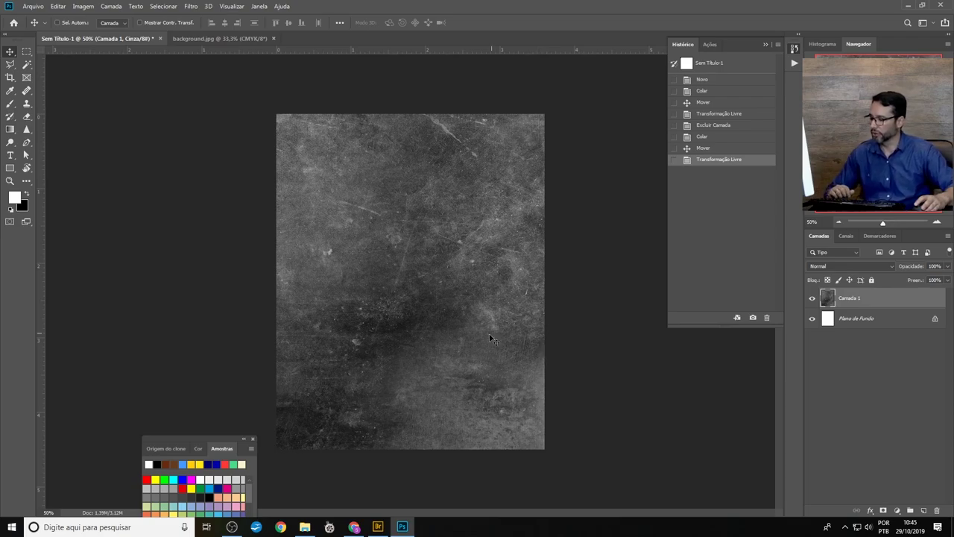
mouse_move(378, 526)
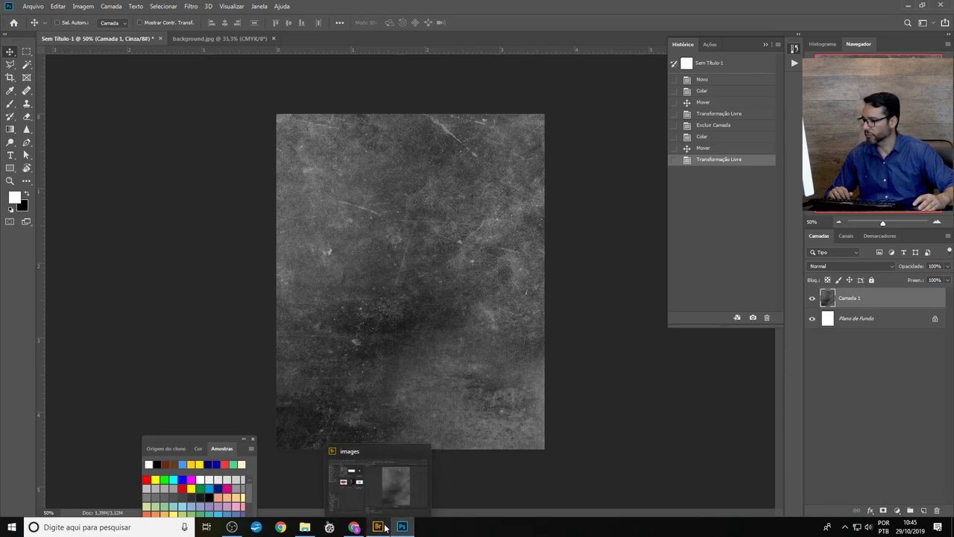
Step: Open joker.jpeg from Bridge in Photoshop, accepting the missing-profile dialog
left_click(385, 528)
left_click(242, 240)
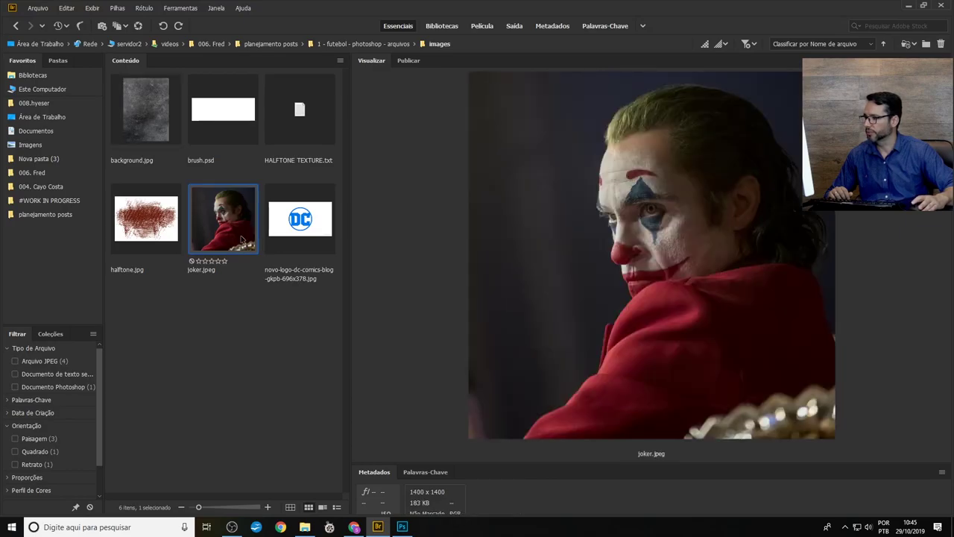
right_click(242, 225)
mouse_move(313, 240)
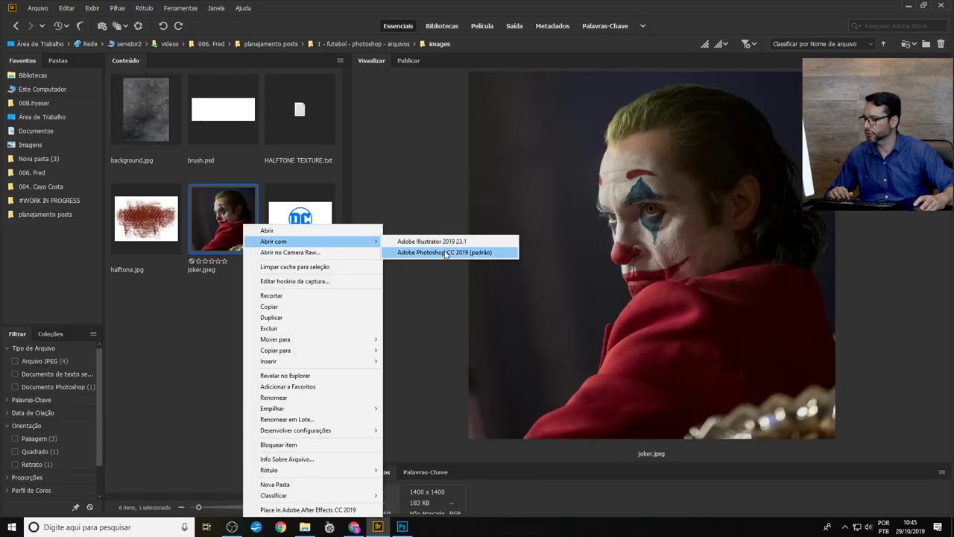
left_click(446, 252)
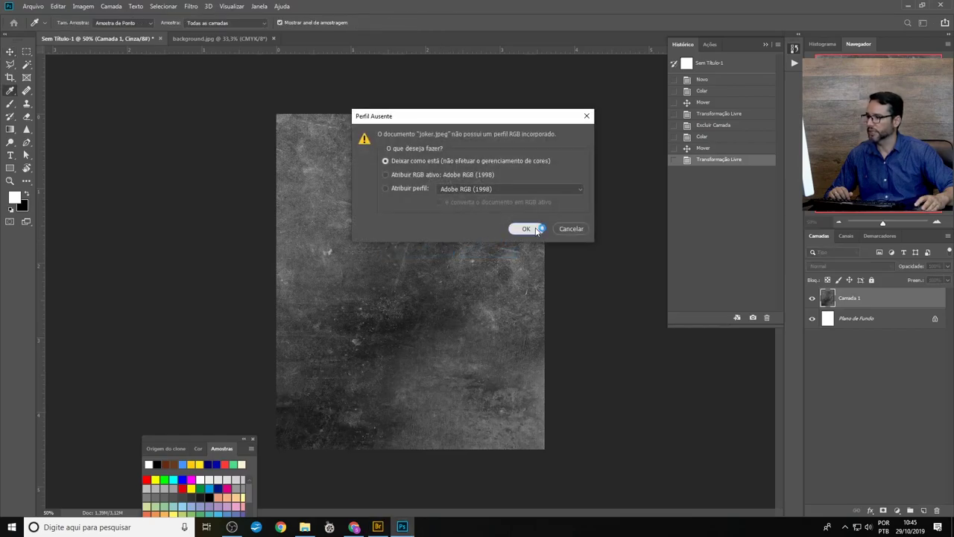
left_click(526, 229)
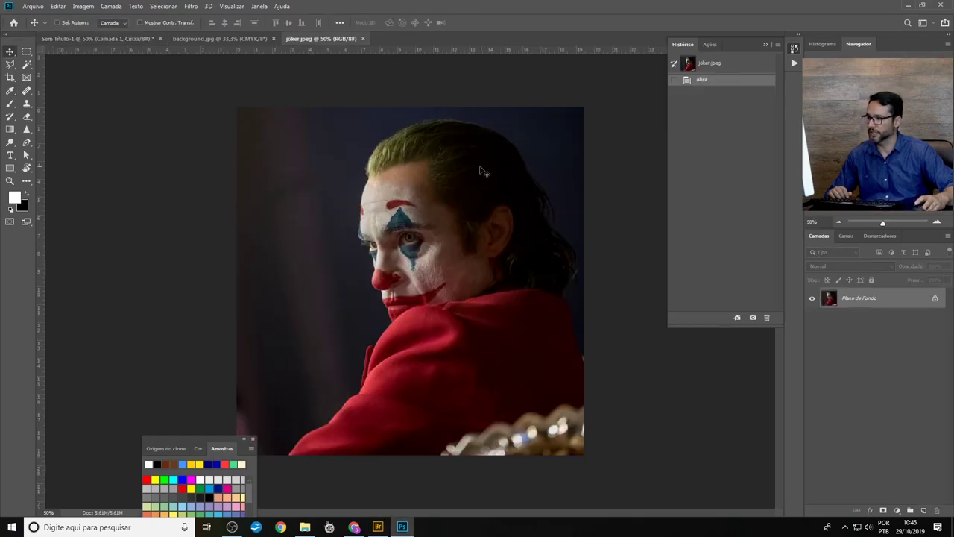
Step: Zoom in on the bottom of the red coat and switch to the Pen tool
key("ctrl+plus")
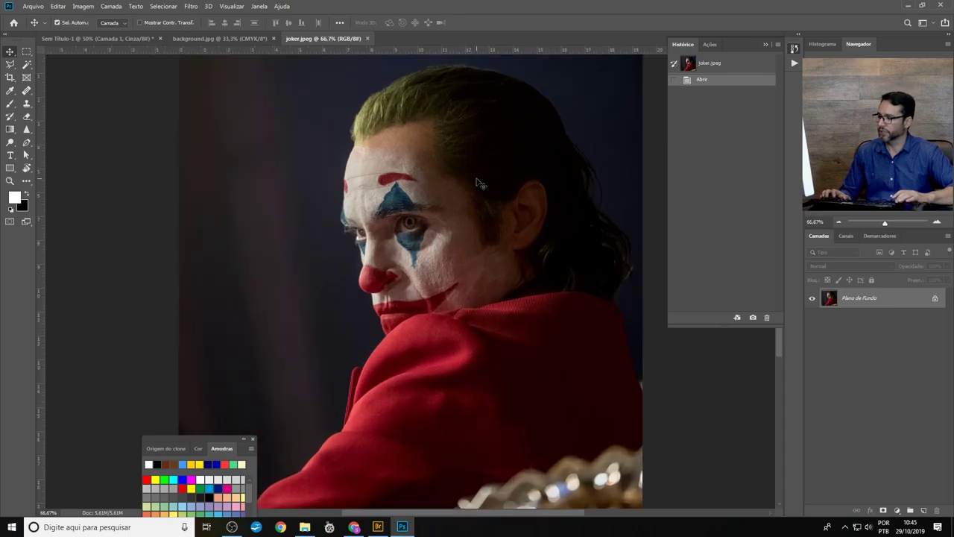
left_click_drag(403, 327, 398, 199)
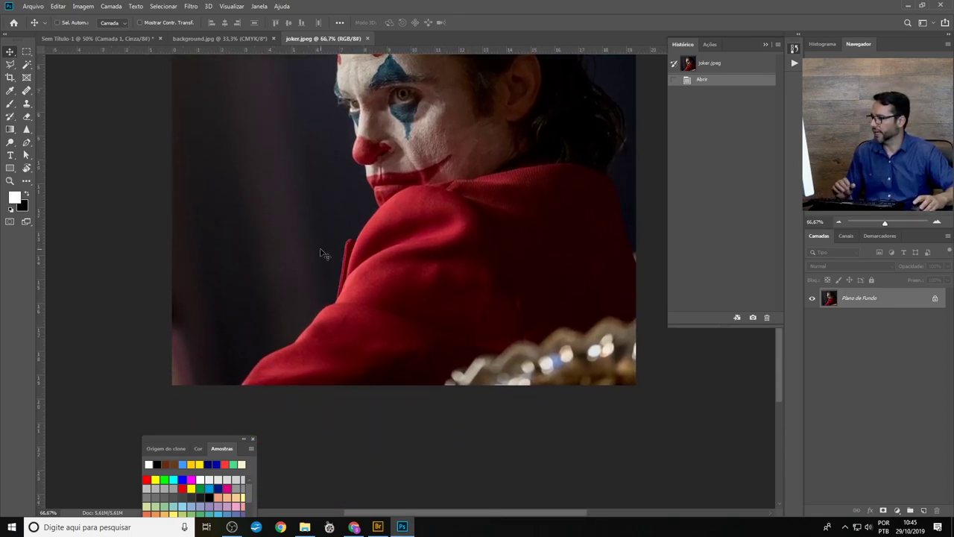
key("p")
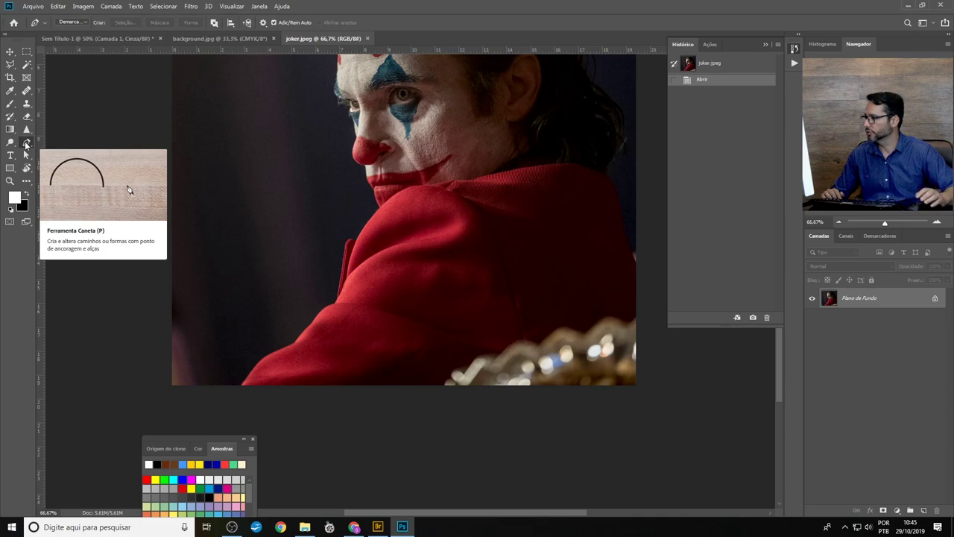
Step: Place Pen anchors along the coat's left edge up to the top of the fold
left_click(241, 389)
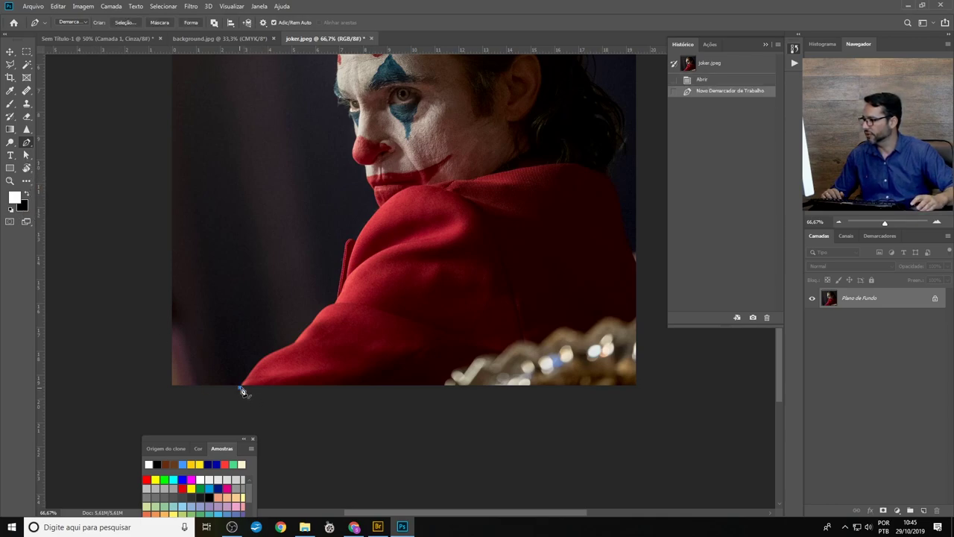
left_click(266, 356)
left_click(301, 342)
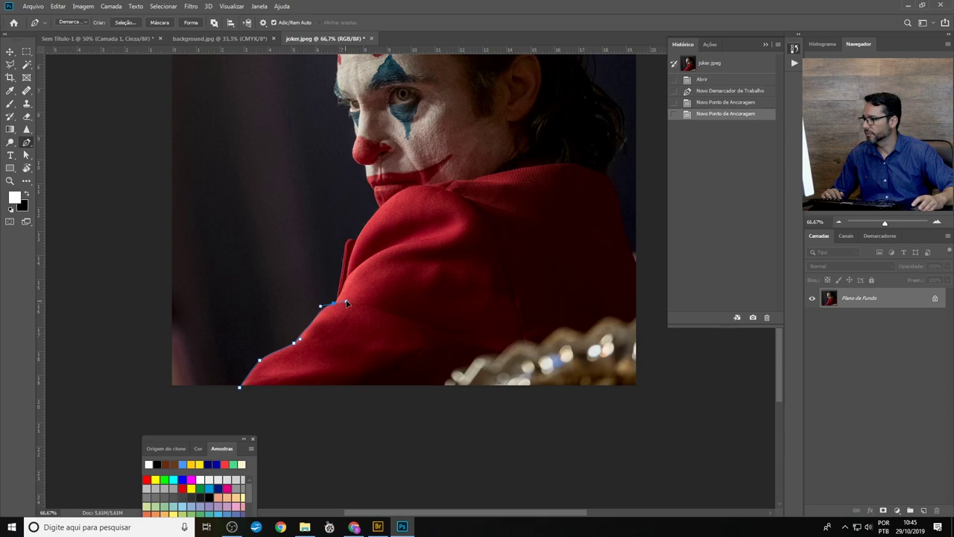
left_click_drag(346, 303, 347, 302)
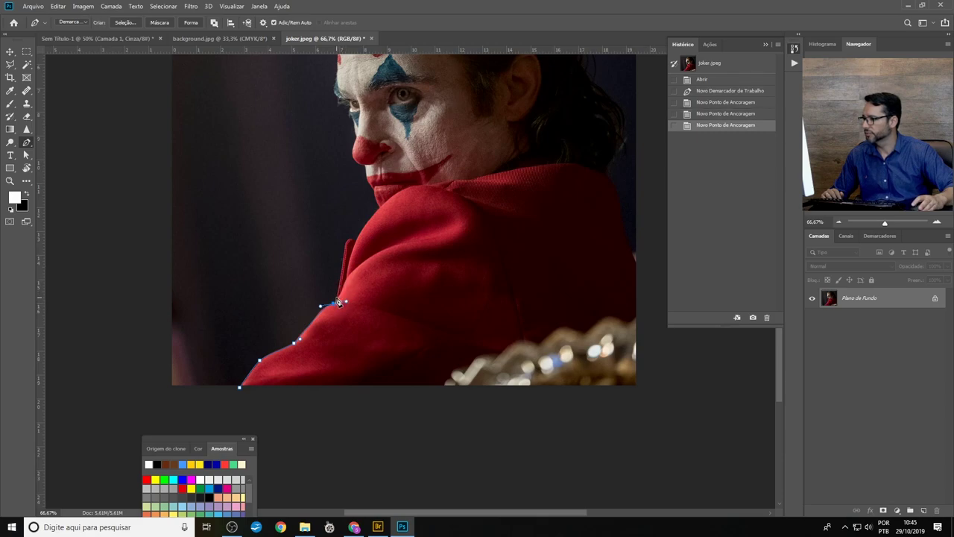
left_click(343, 262)
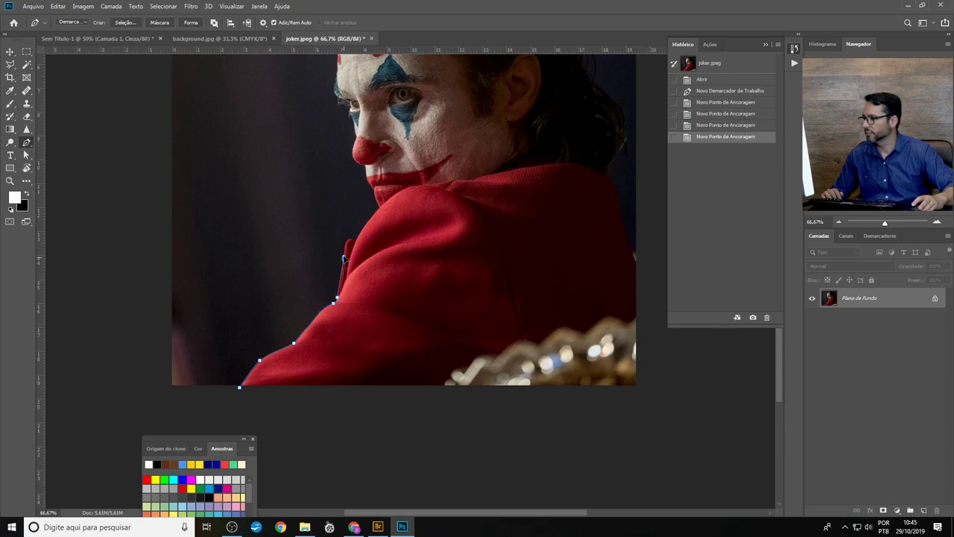
left_click(347, 245)
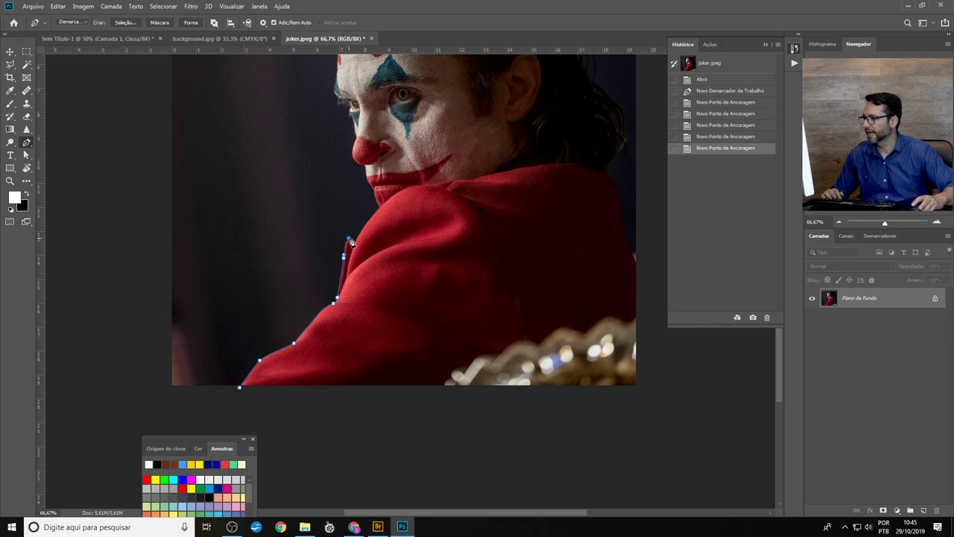
left_click(355, 238)
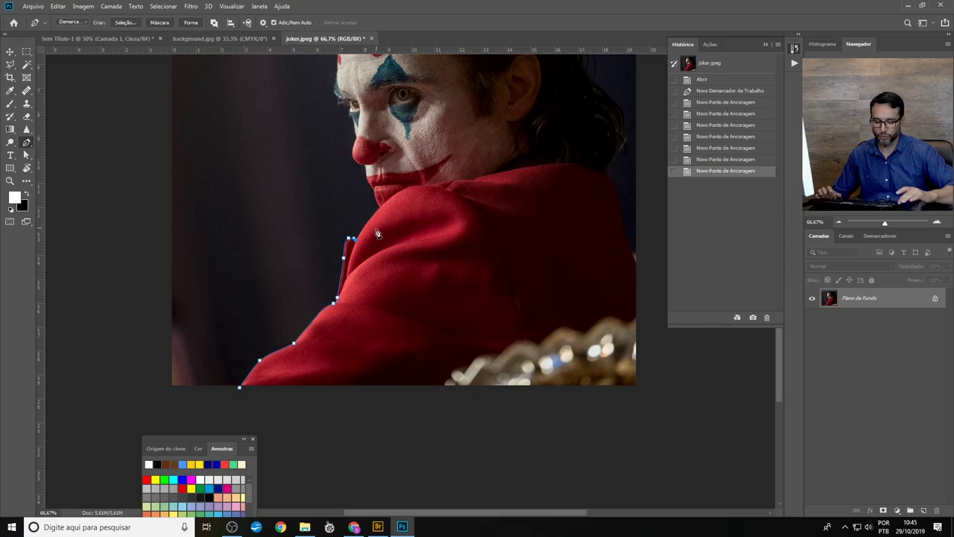
scroll(378, 230, "up", 1)
scroll(373, 231, "up", 3)
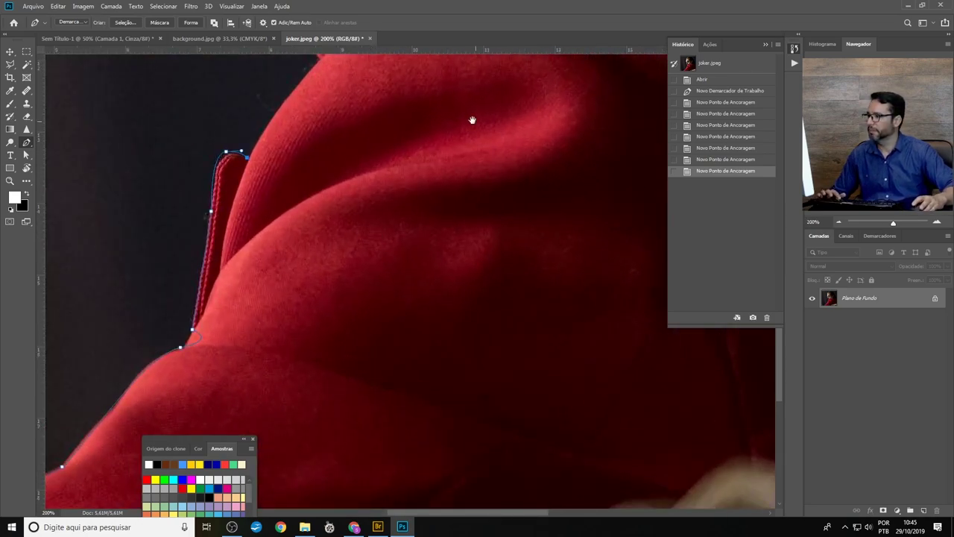
Step: Pan up and extend the path with anchors over the coat's shoulder to the chin
left_click_drag(472, 119, 446, 395)
scroll(360, 379, "left", 1)
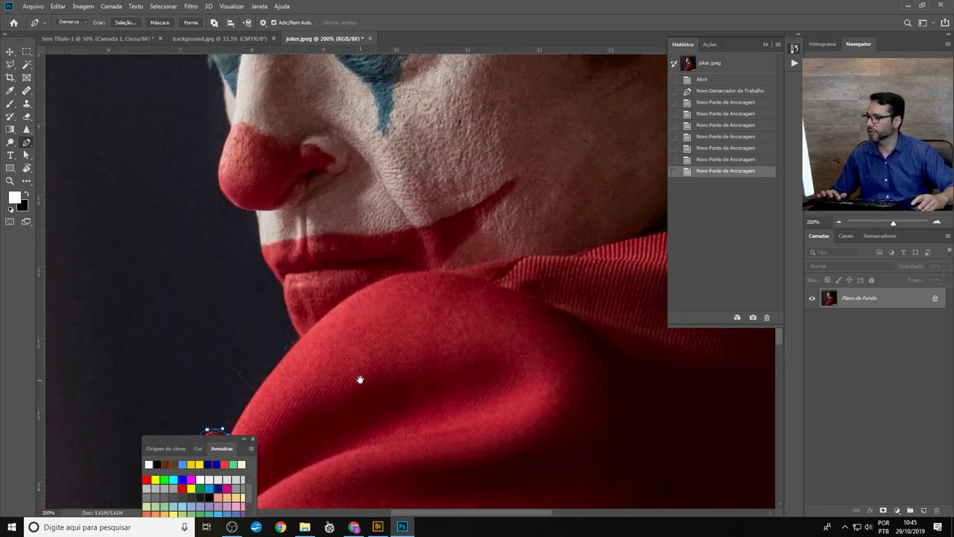
scroll(396, 320, "down", 2)
scroll(347, 341, "down", 1)
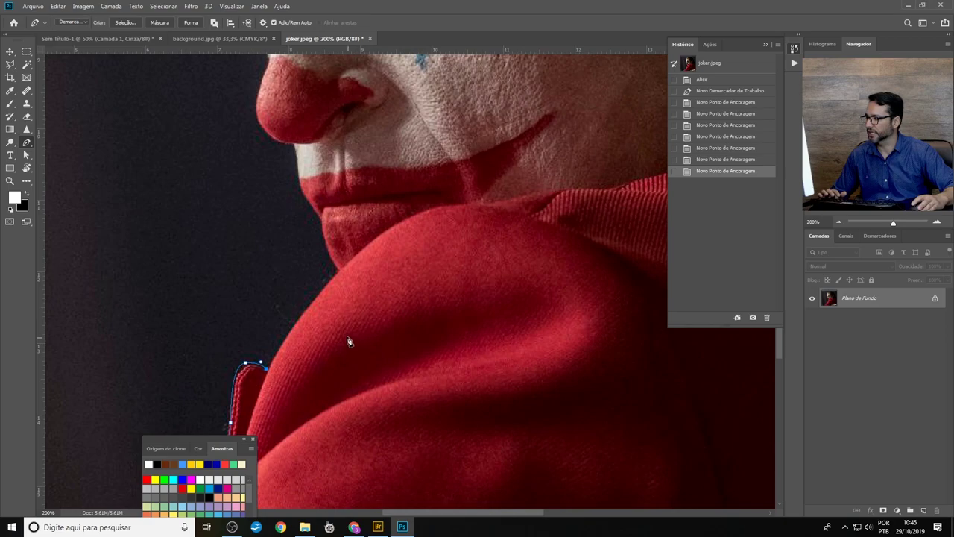
left_click(312, 304)
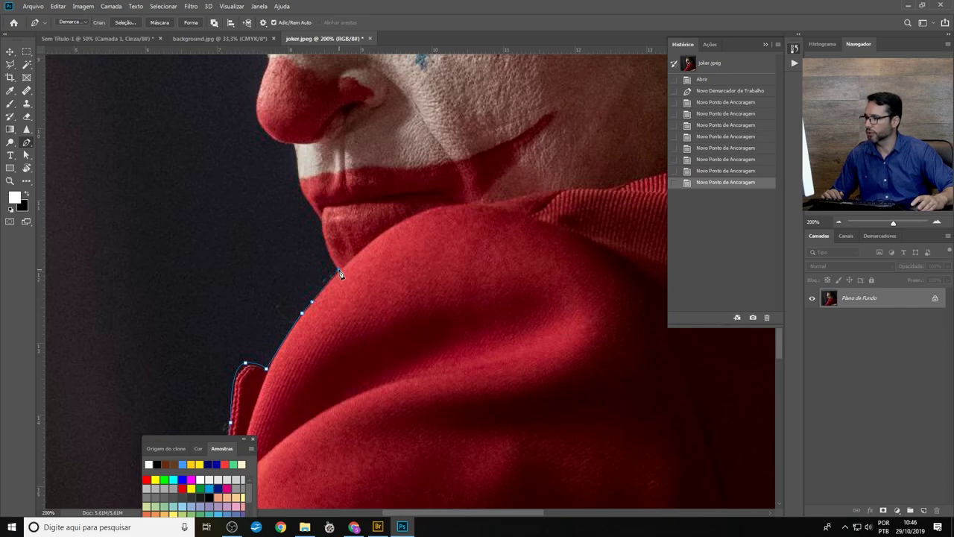
left_click(355, 253)
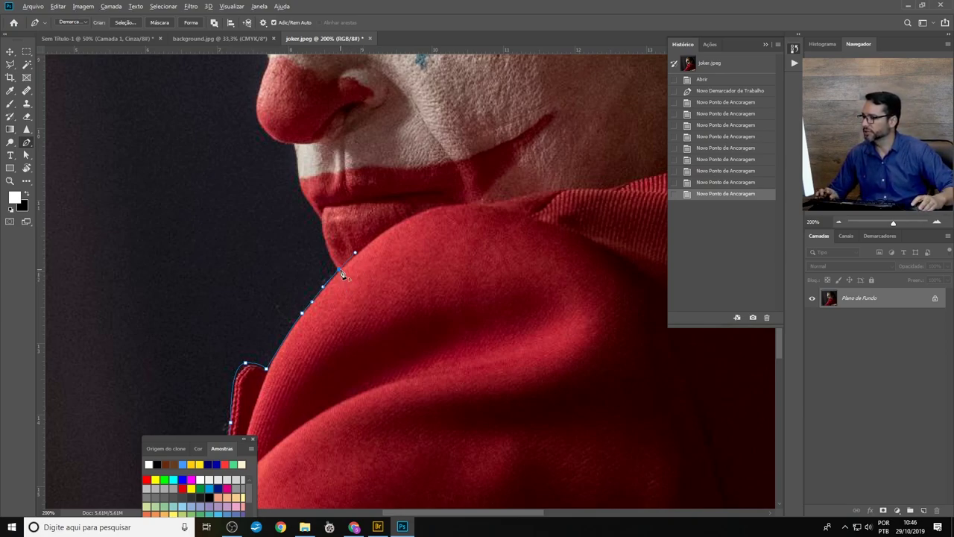
left_click(342, 272)
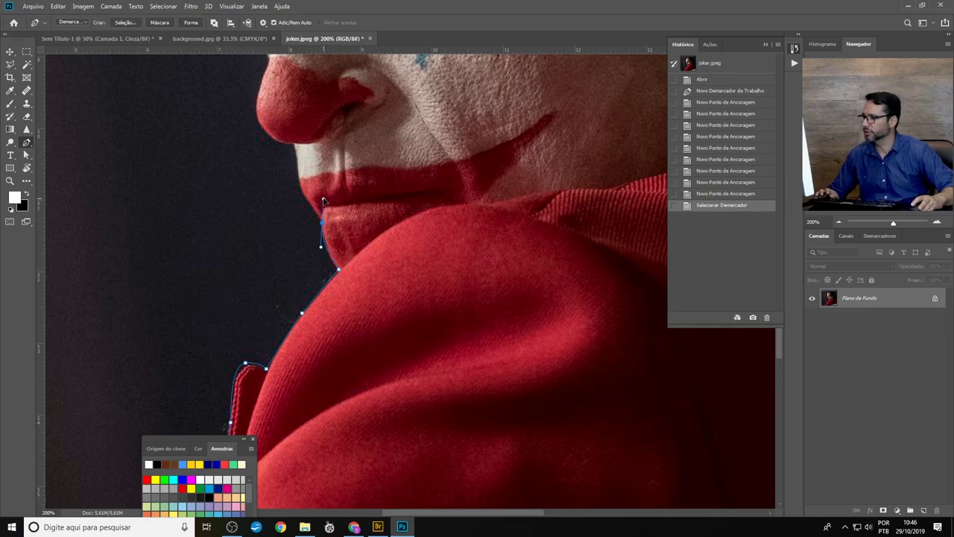
Step: Trace the pen outline from the chin up the jaw and around the Joker's red nose
left_click(324, 201)
left_click(323, 224)
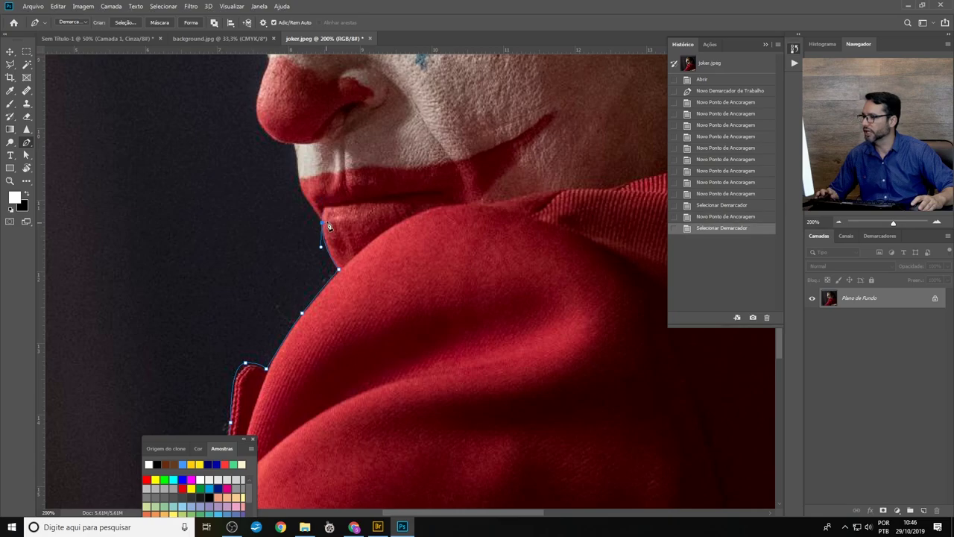
left_click_drag(366, 156, 384, 331)
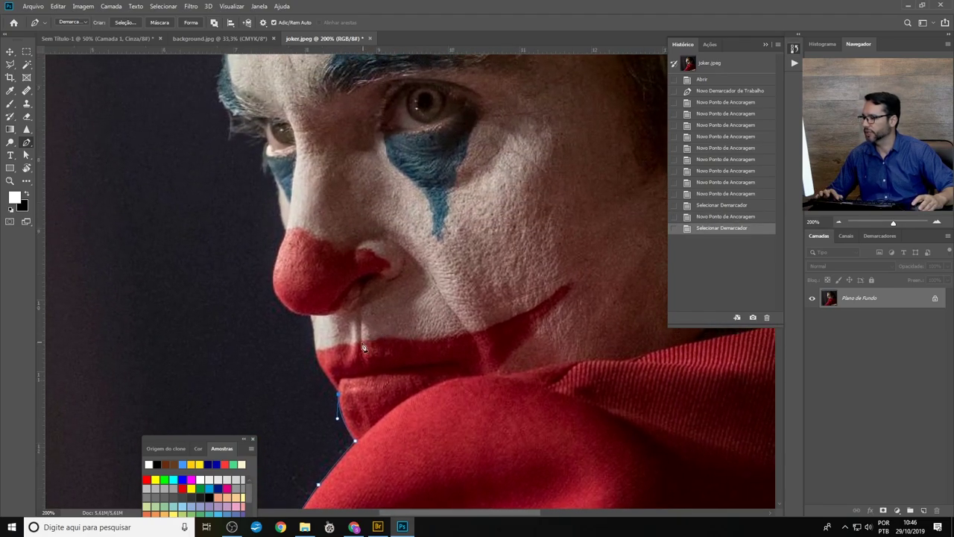
left_click(317, 360)
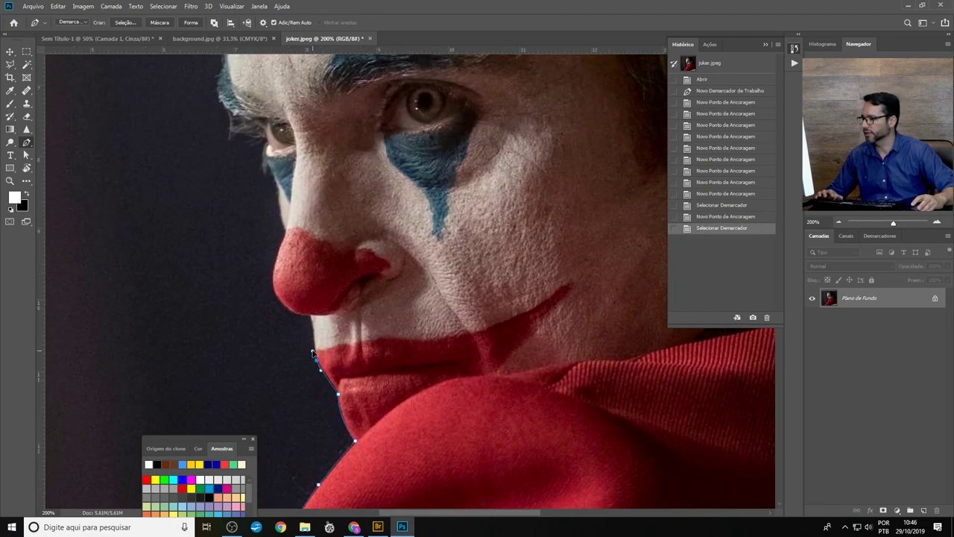
left_click(313, 351)
left_click(312, 328)
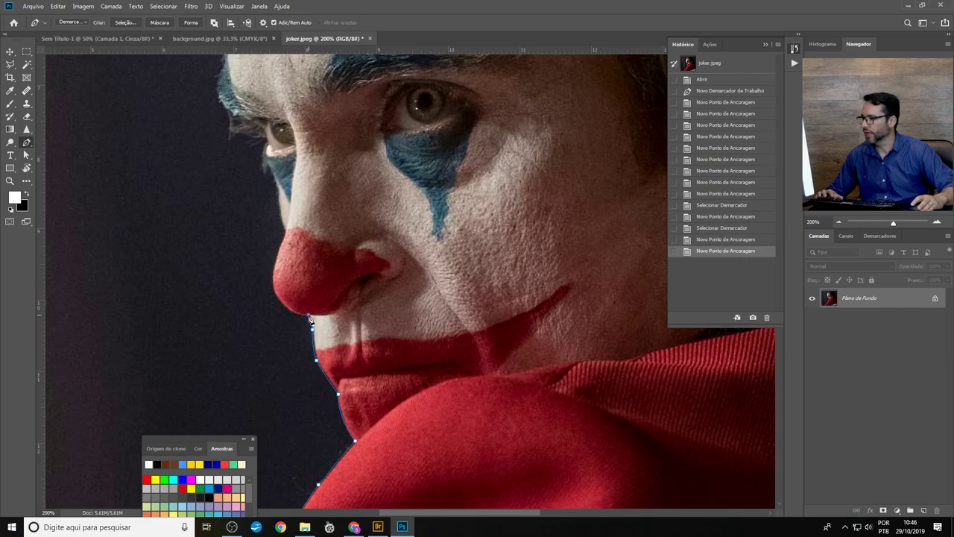
left_click(309, 317)
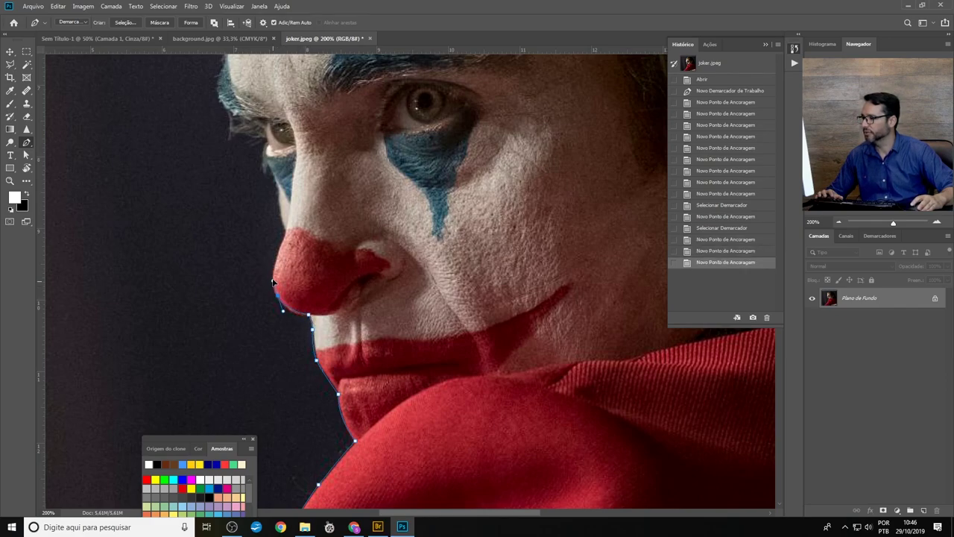
left_click(273, 280)
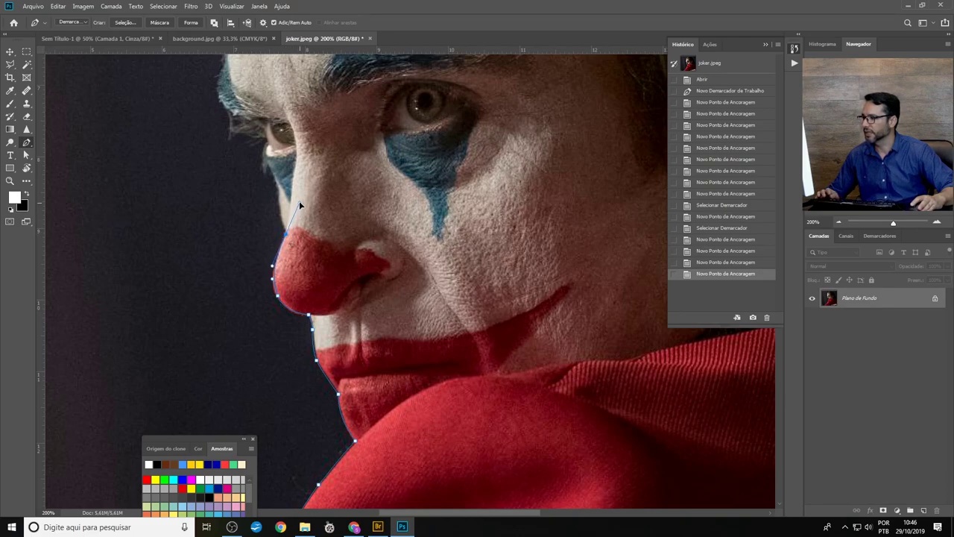
left_click(298, 203)
left_click(296, 209, "ctrl")
left_click_drag(296, 210, 335, 327)
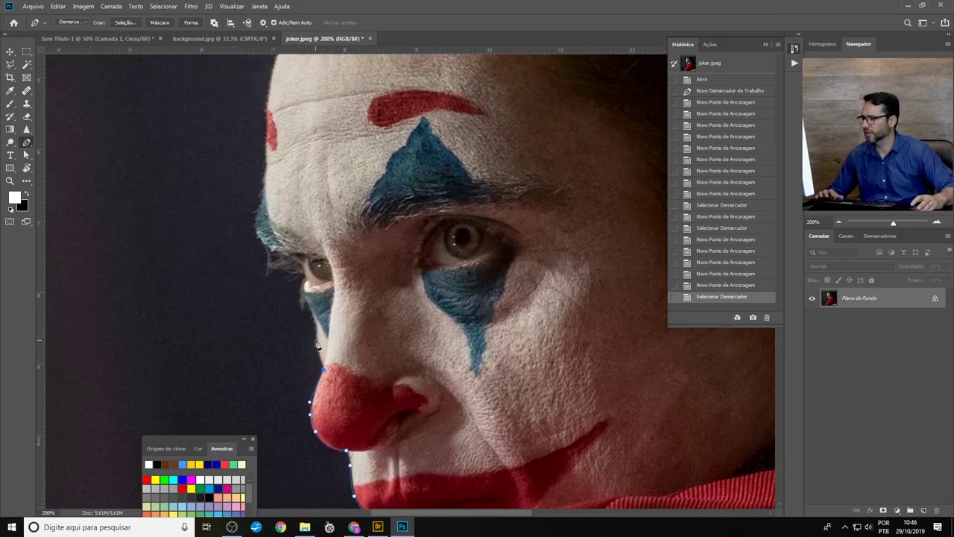
Step: Continue the outline up the cheek, past the eye and temple to the brow
left_click(317, 329)
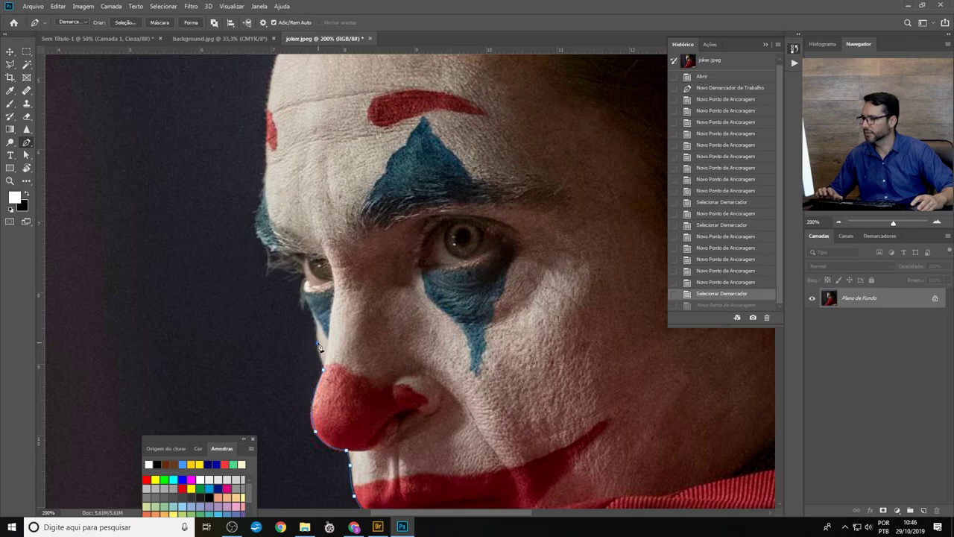
left_click(307, 304)
left_click(305, 285)
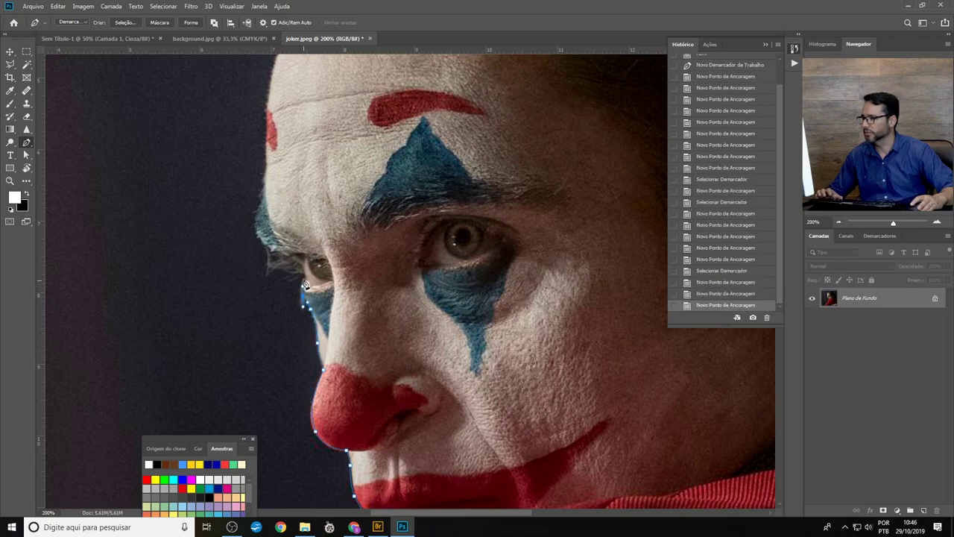
left_click(306, 281)
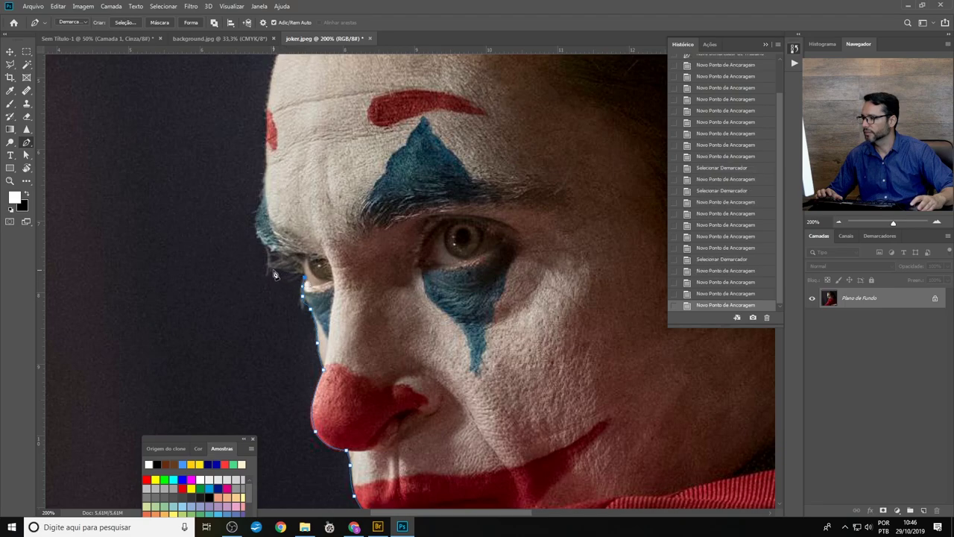
left_click(267, 266)
left_click(255, 228)
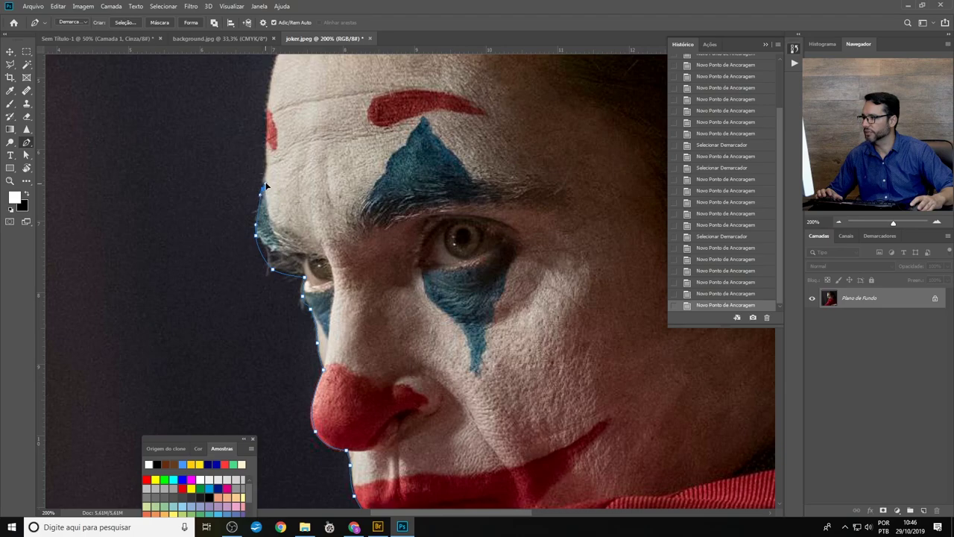
left_click(266, 184)
left_click_drag(282, 147, 276, 328)
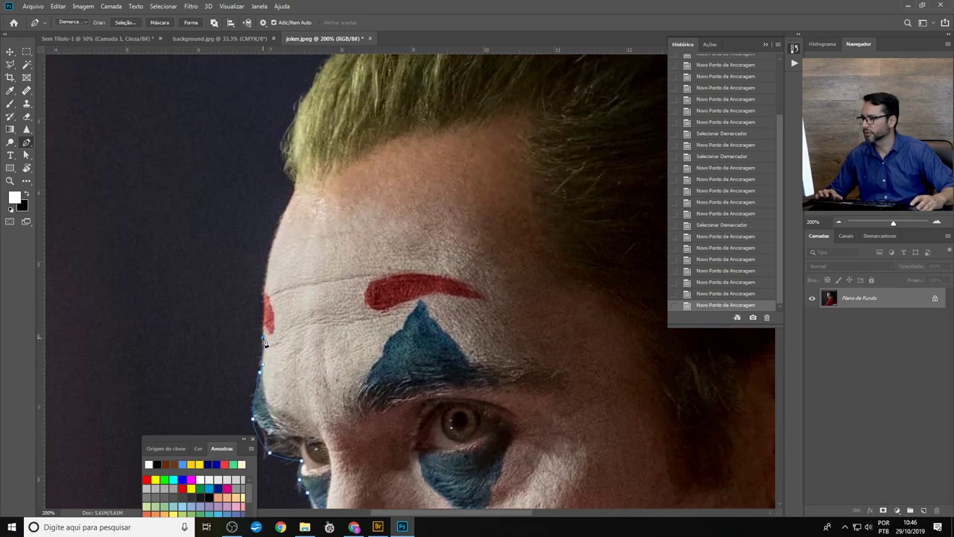
Step: Extend the path up the forehead edge, replacing one misplaced anchor
left_click(263, 318)
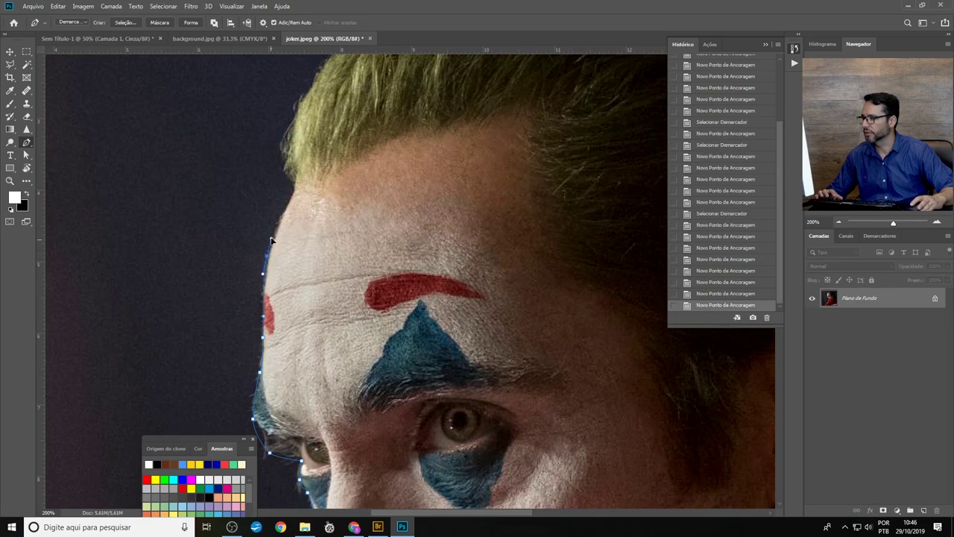
key("ctrl+z")
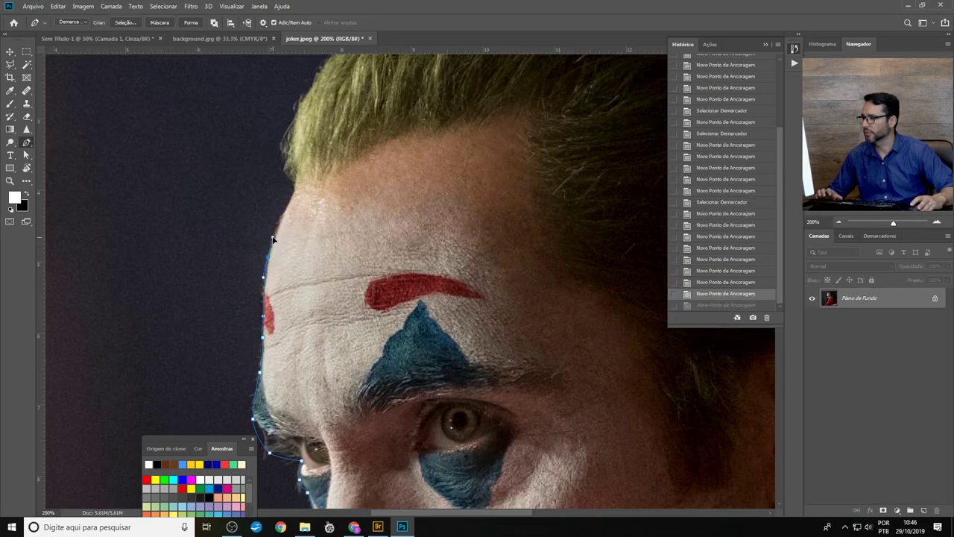
left_click(272, 238)
left_click(293, 193)
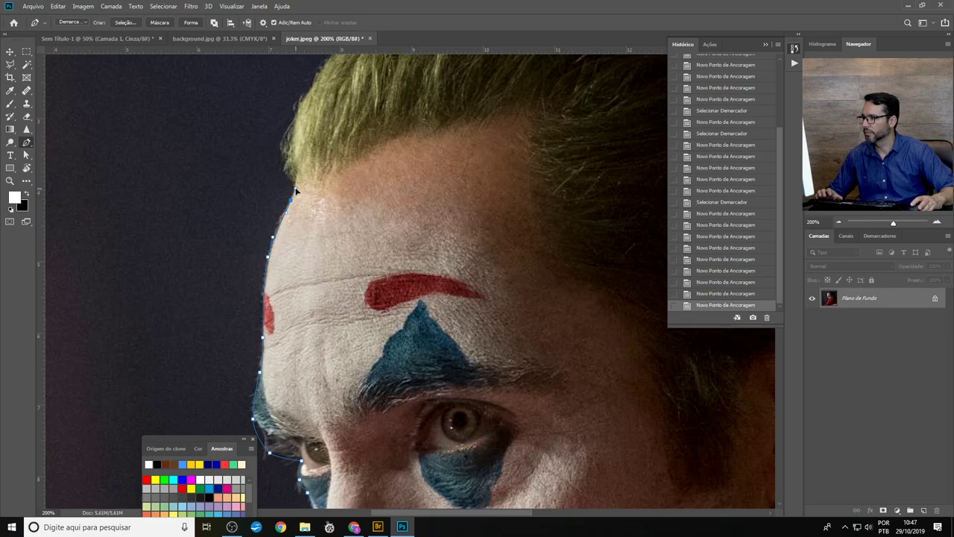
left_click_drag(296, 192, 291, 355)
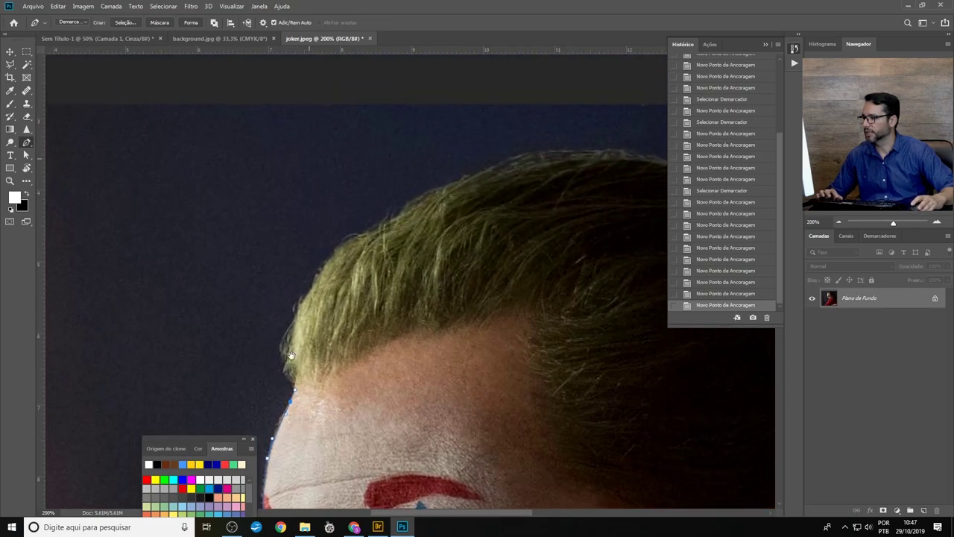
Step: Trace the path along the hairline and over the top of the green hair
left_click(288, 362)
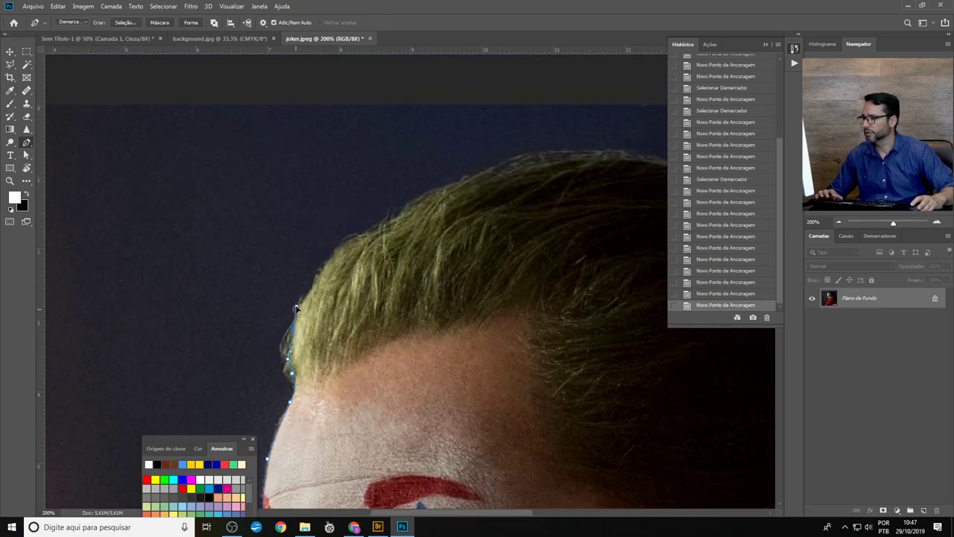
left_click(295, 307)
left_click(313, 286)
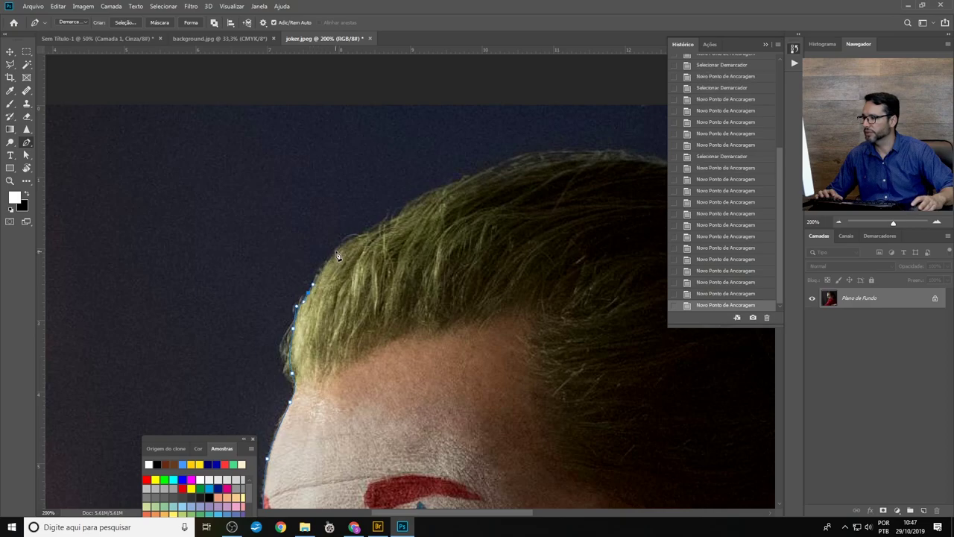
left_click(349, 238)
left_click(375, 227)
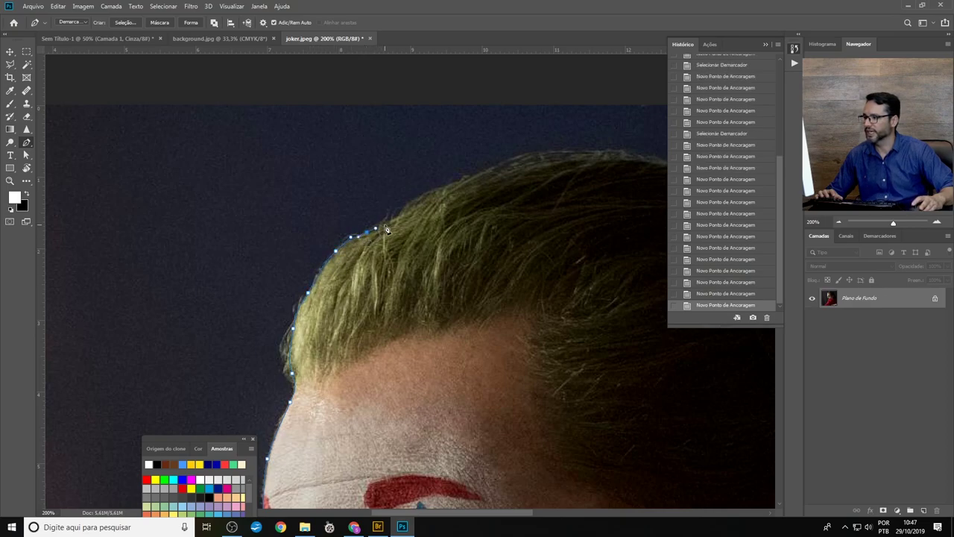
left_click(398, 216)
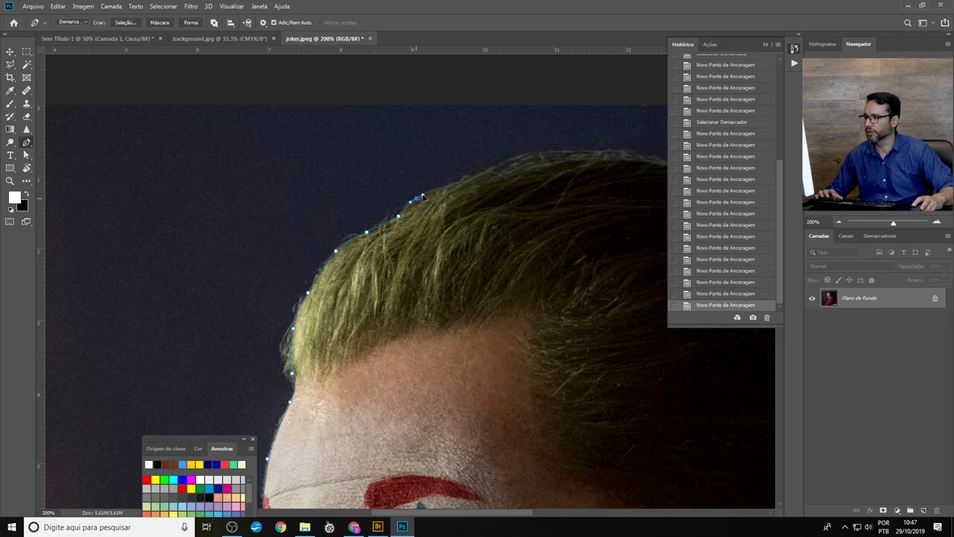
left_click(422, 195)
left_click_drag(422, 195, 252, 273)
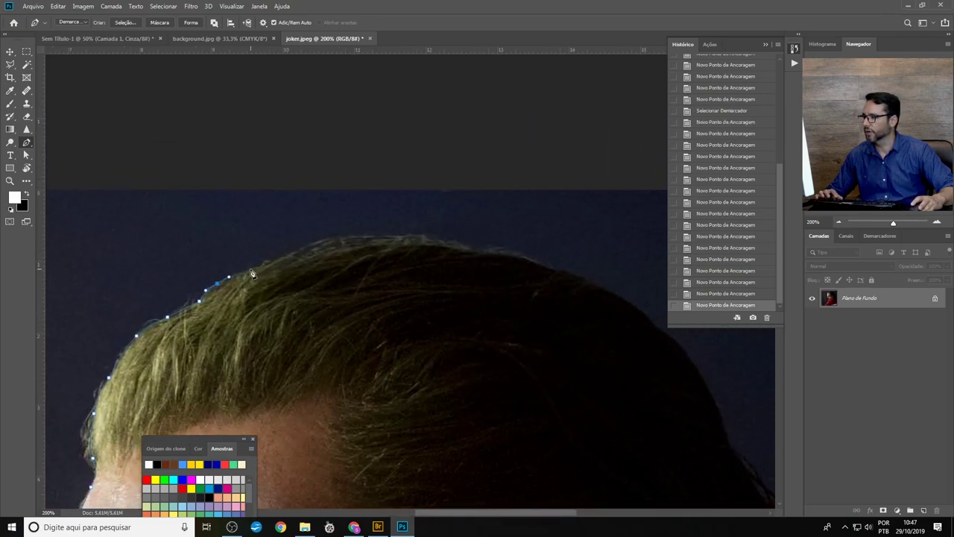
left_click(255, 268)
left_click(289, 255)
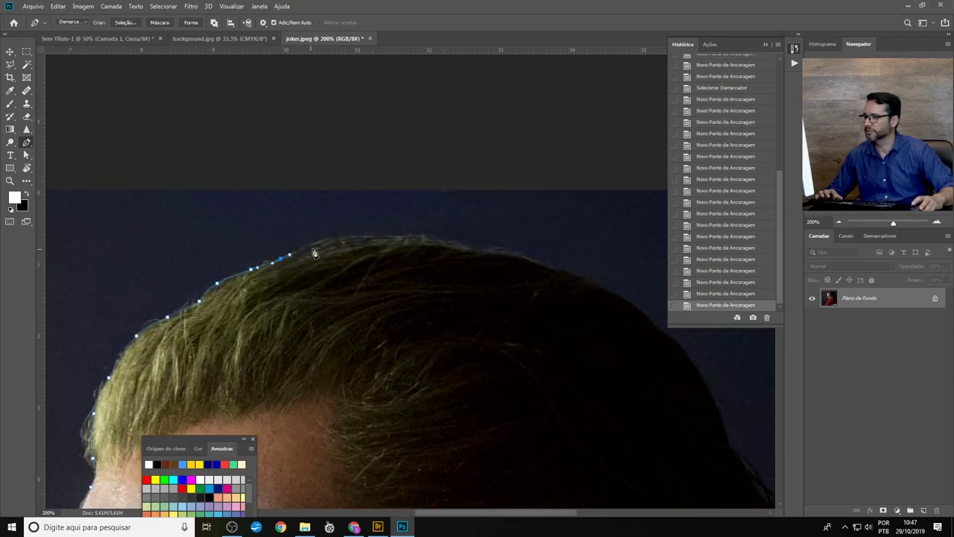
Step: Add curved anchors over the hair top and down the back of the head
mouse_move(355, 240)
left_mouse_down()
mouse_move(391, 239)
mouse_move(320, 211)
mouse_move(328, 202)
left_mouse_up()
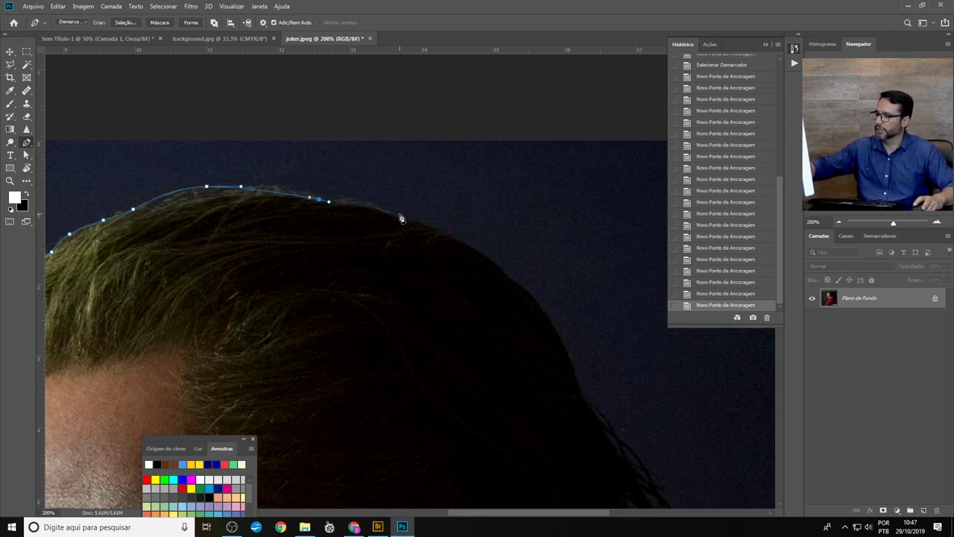
left_click(405, 216)
left_click(371, 203)
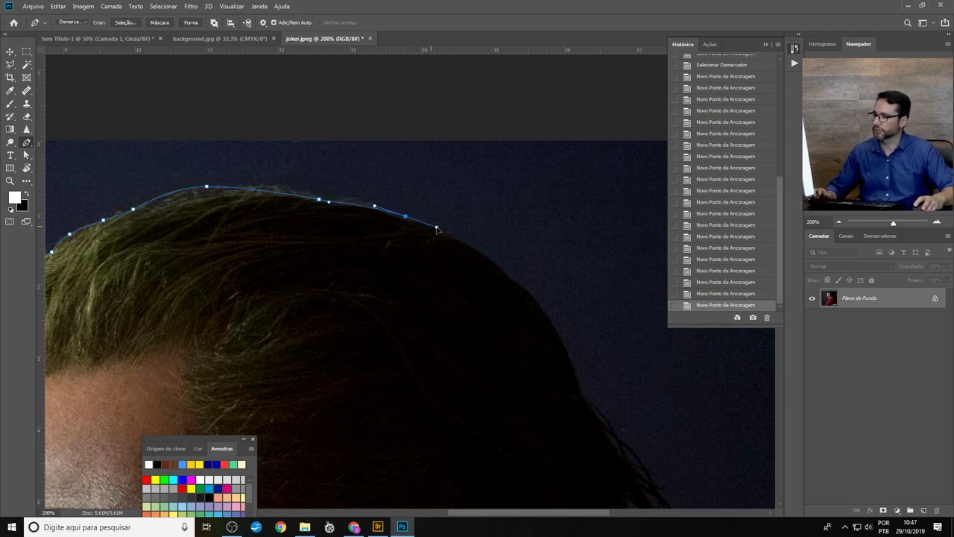
left_click(440, 232)
left_click_drag(518, 309, 384, 167)
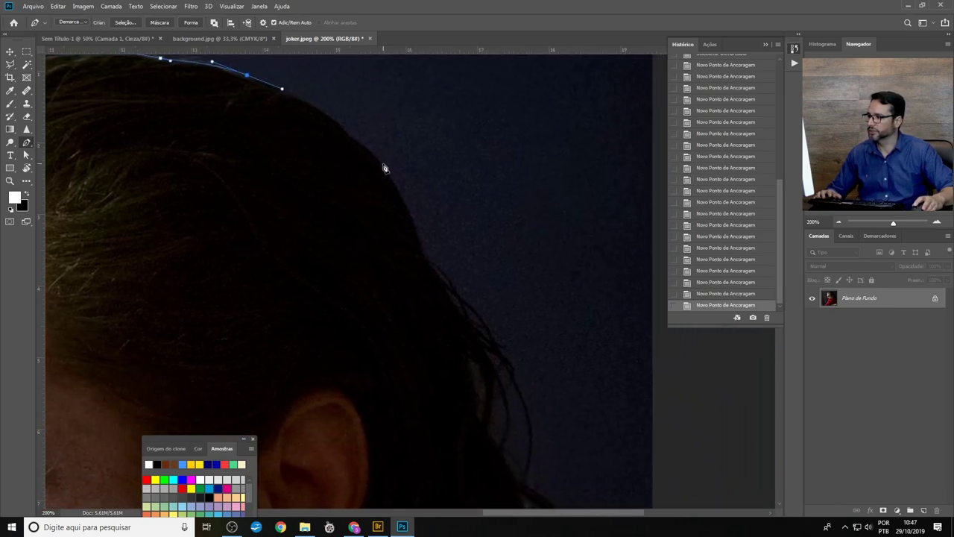
left_click_drag(353, 140, 376, 157)
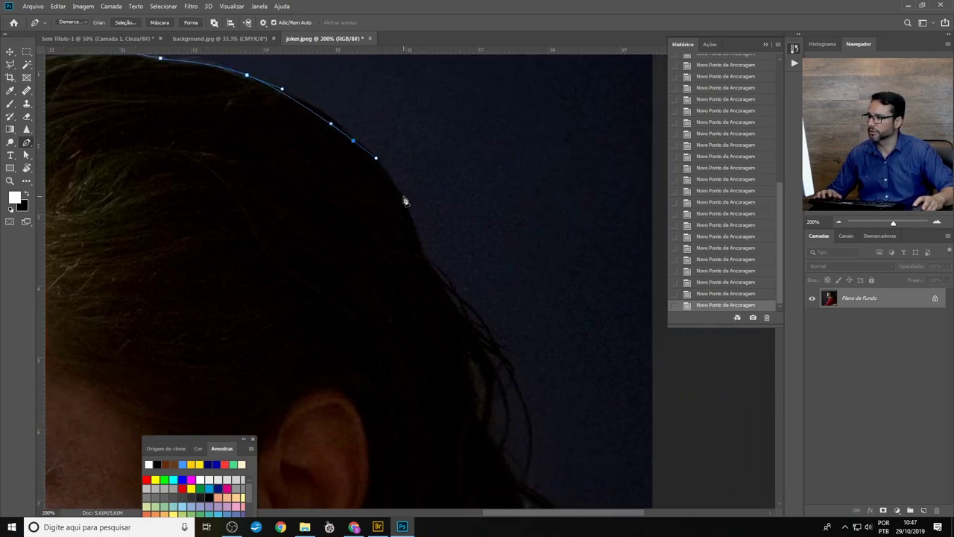
left_click_drag(408, 203, 420, 234)
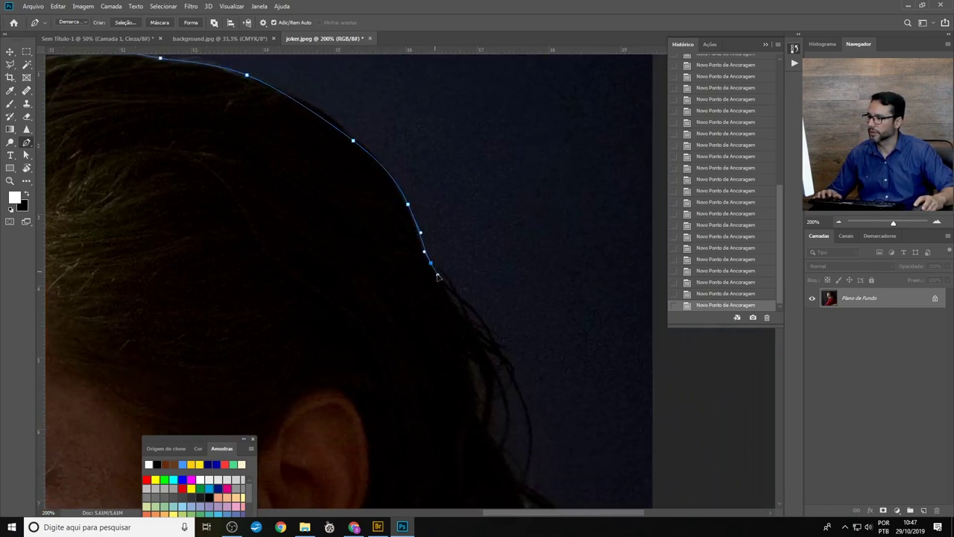
left_click_drag(476, 351, 416, 179)
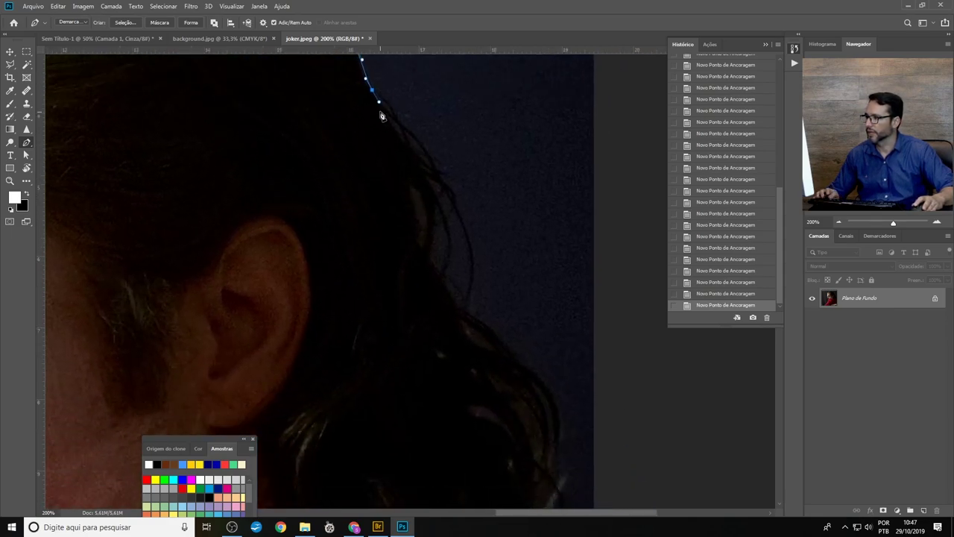
Step: Curve the path further down the back hair, undoing misplaced points at the tips
left_click_drag(403, 121, 415, 140)
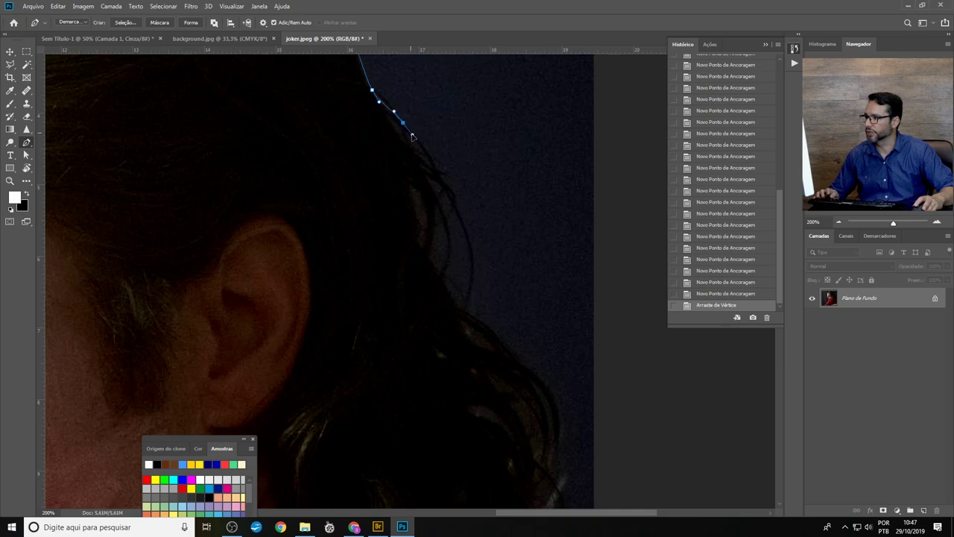
left_click_drag(460, 211, 470, 239)
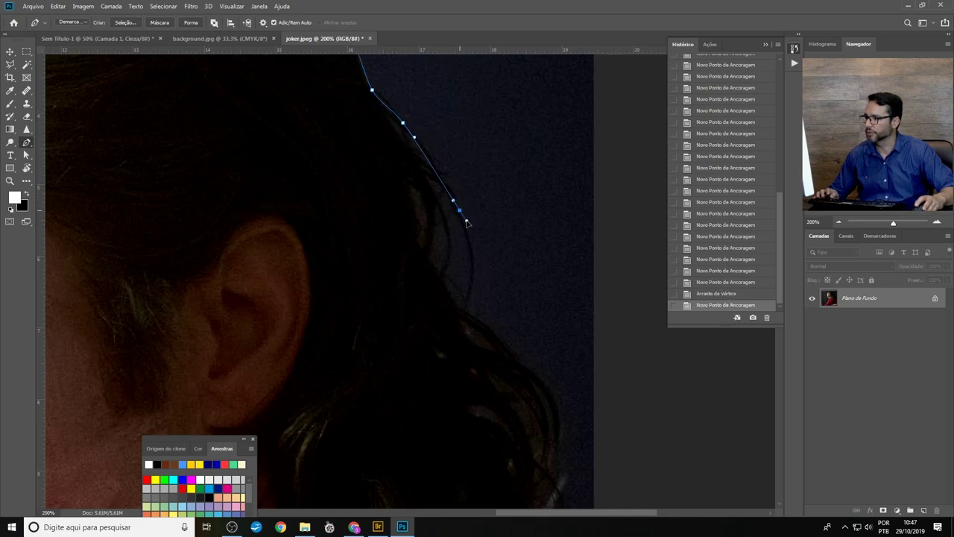
left_click_drag(469, 314, 471, 324)
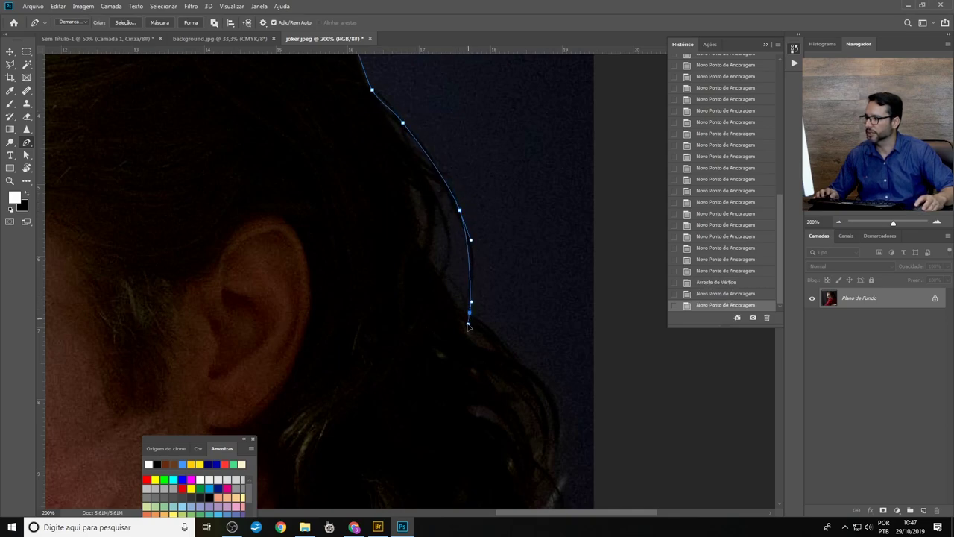
left_click(470, 316)
scroll(488, 290, "down", 5)
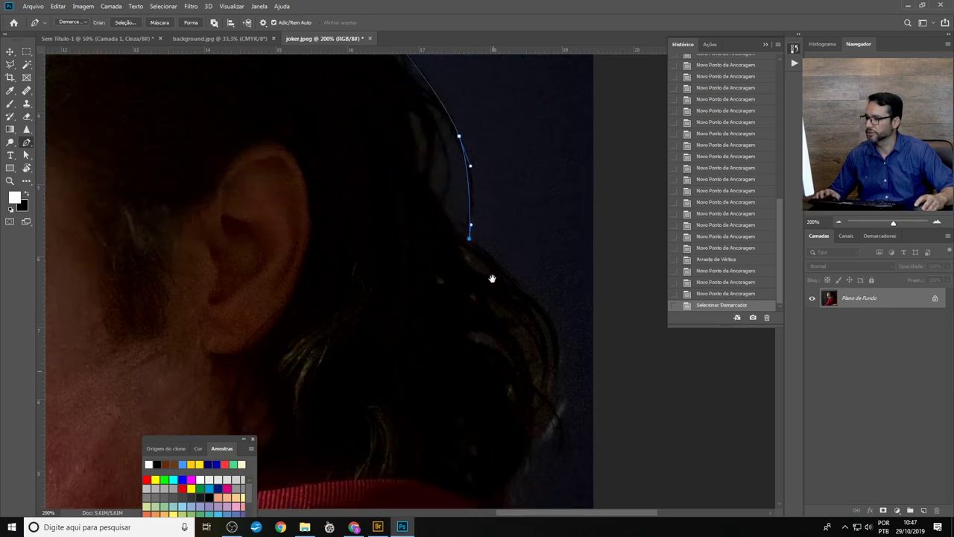
left_click_drag(536, 188, 541, 209)
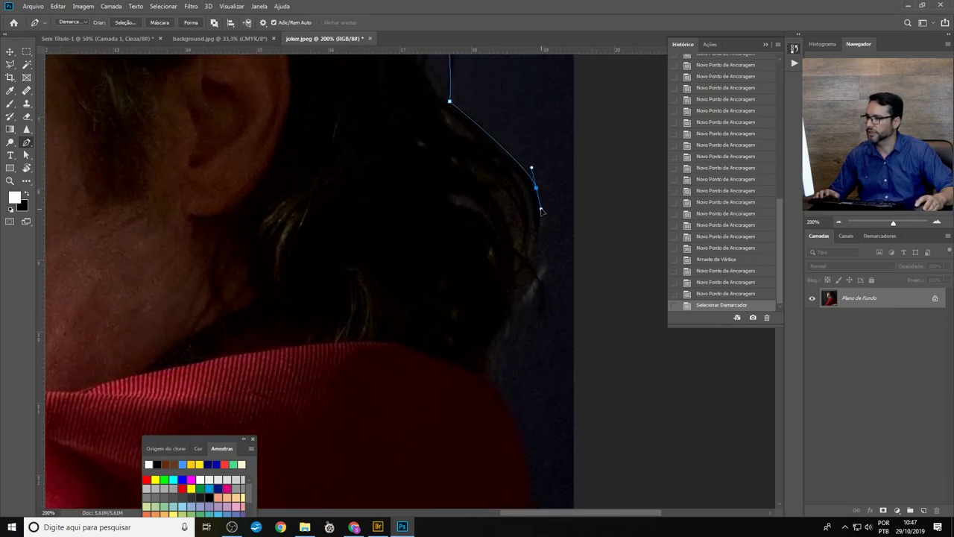
left_click(545, 263)
left_click(542, 281)
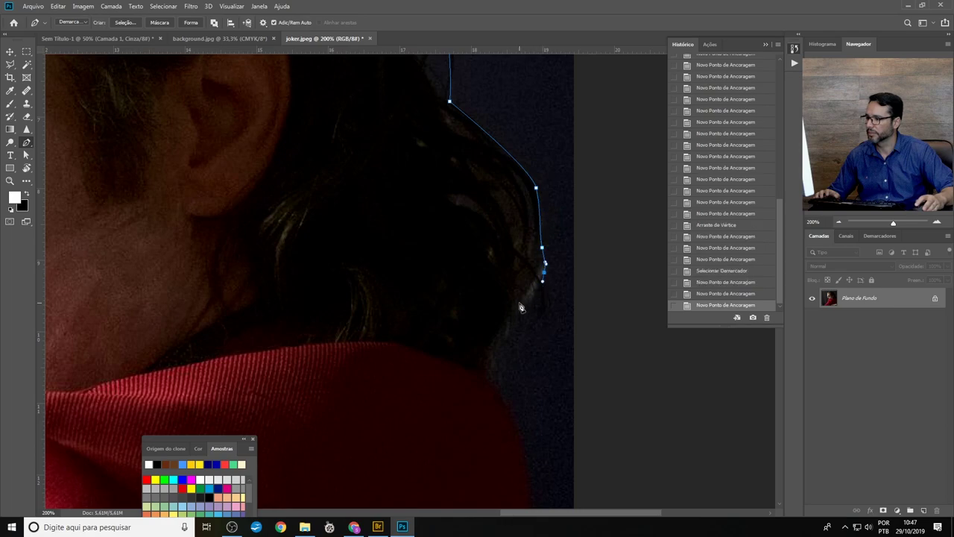
left_click_drag(516, 311, 514, 320)
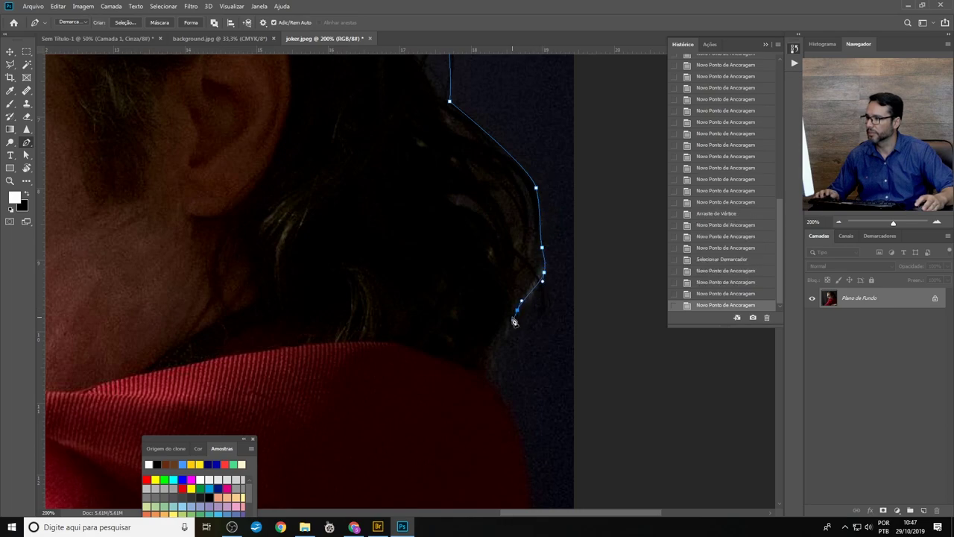
key("ctrl+z")
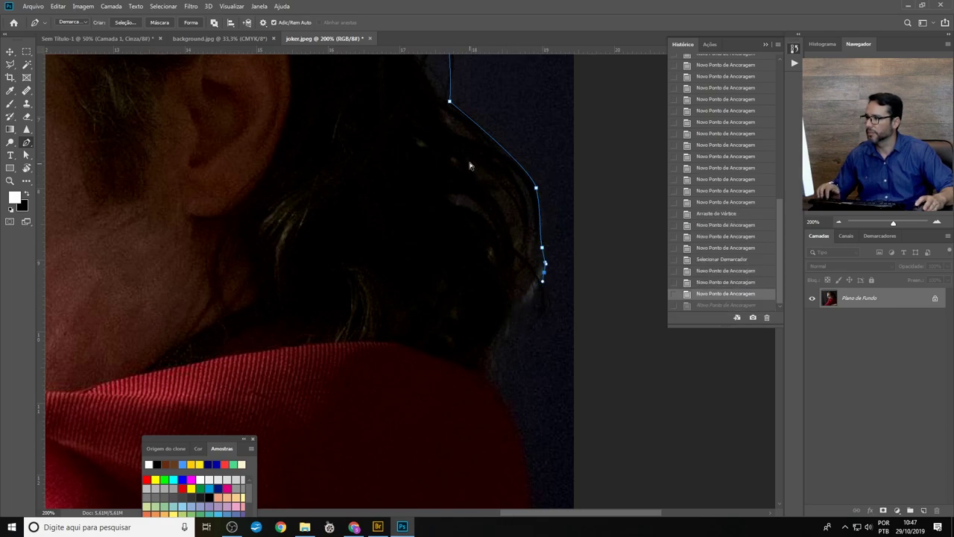
key("ctrl+z")
key("ctrl+z")
key("ctrl+z")
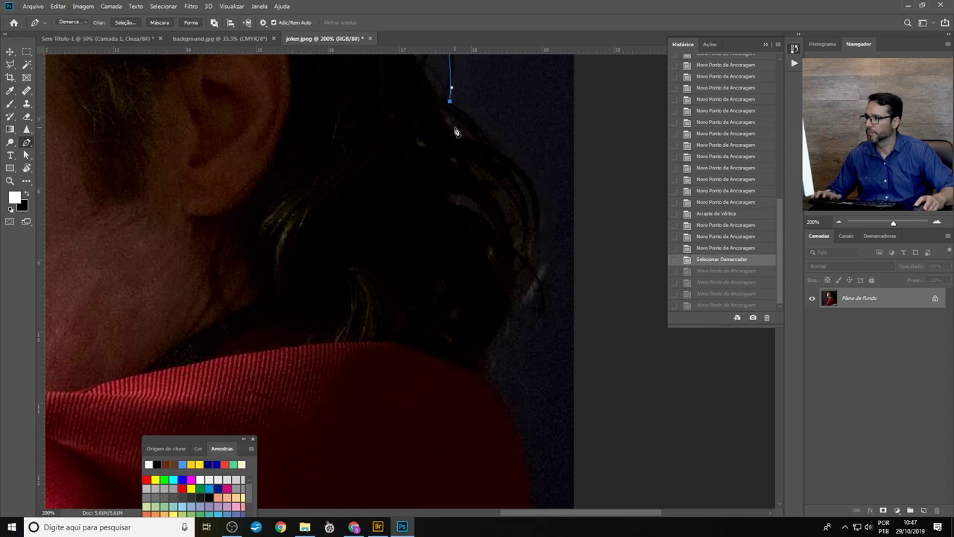
Step: Re-trace the hair's outer edge down past the neck to the red shirt
left_click(451, 131)
left_click_drag(533, 183, 543, 216)
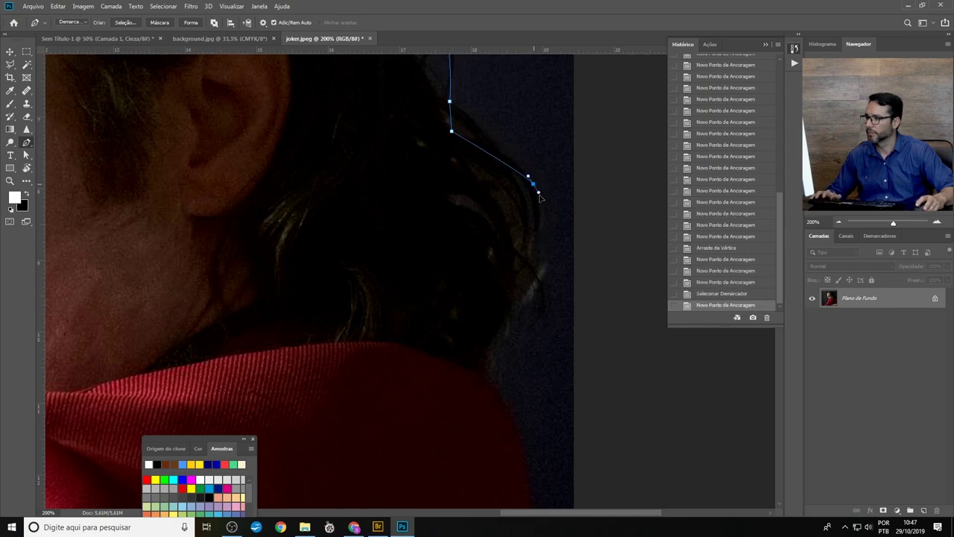
left_click(529, 275)
left_click_drag(529, 276, 518, 293)
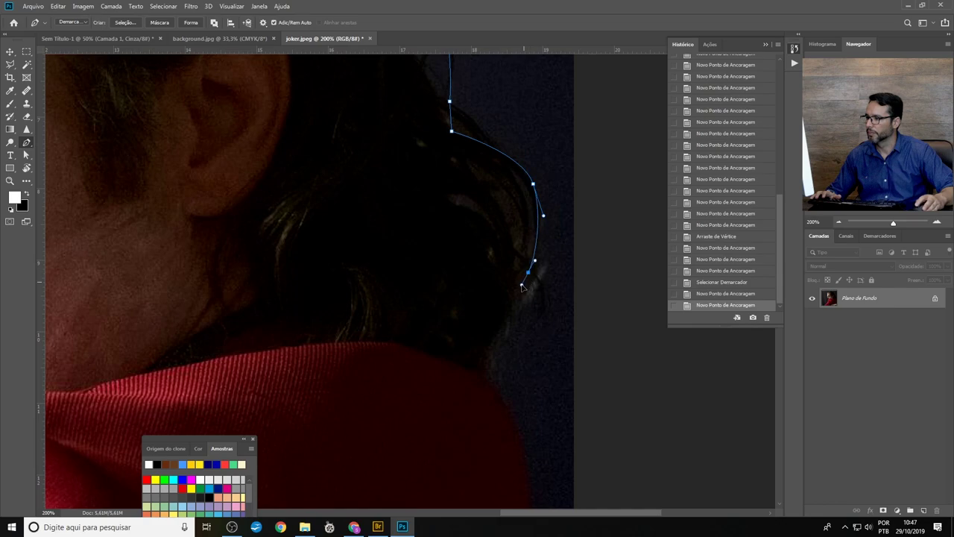
left_click(513, 293)
left_click_drag(498, 333, 487, 347)
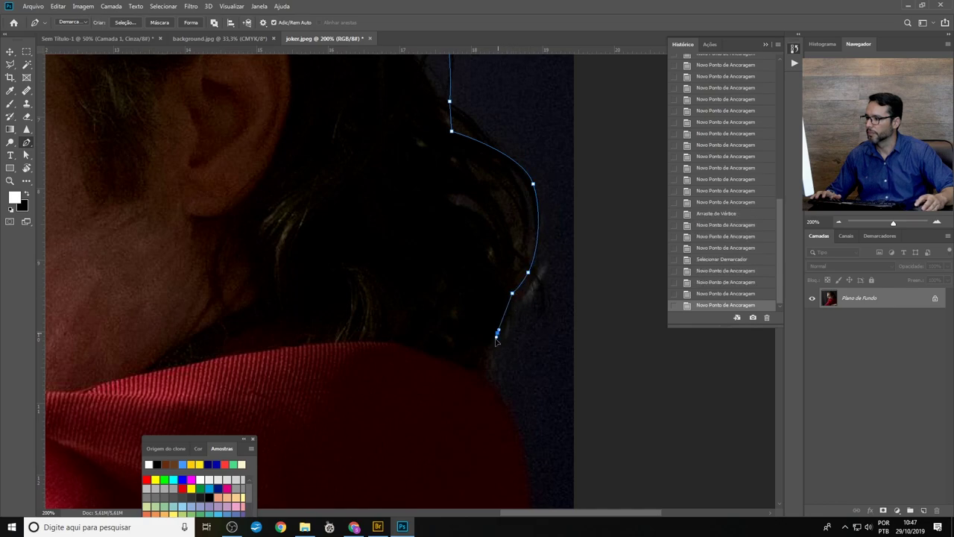
left_click(474, 375)
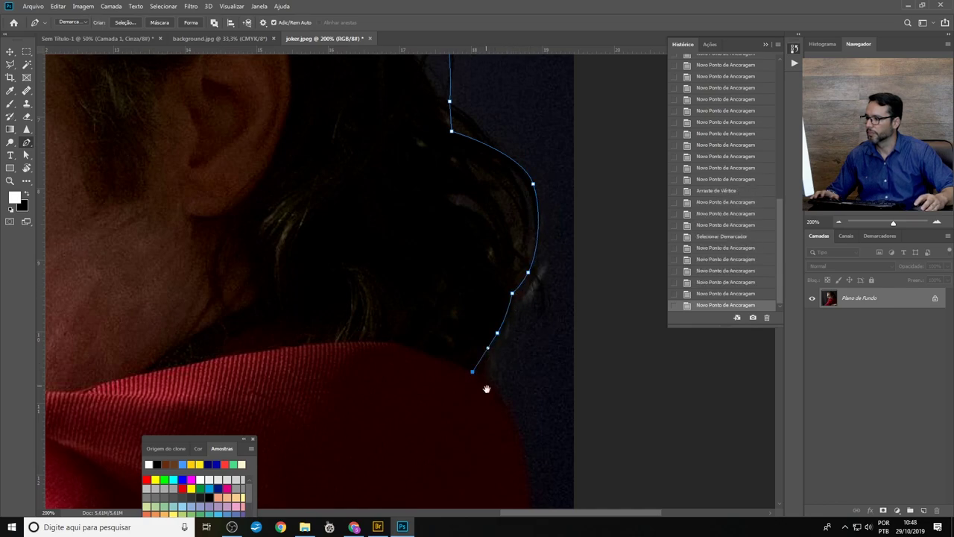
scroll(481, 358, "down", 5)
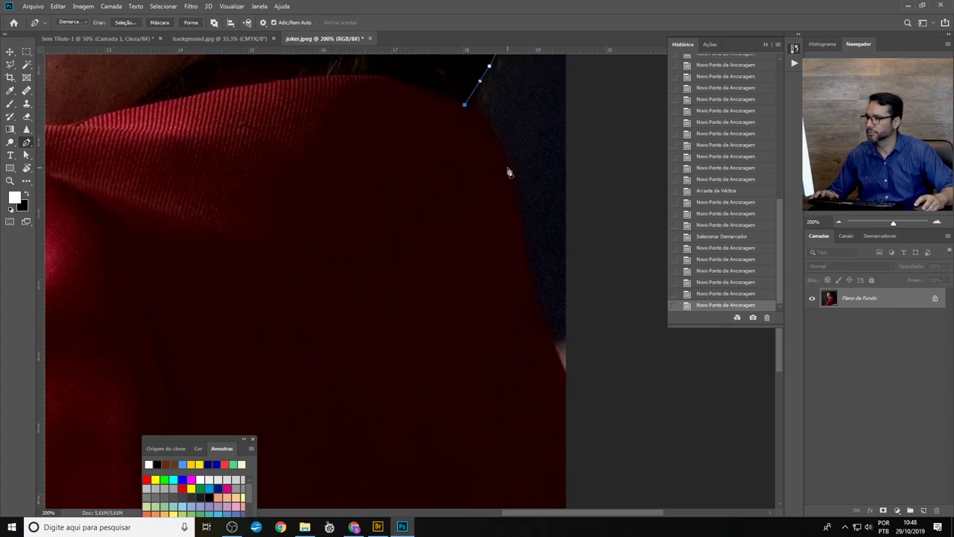
Step: Run the path down the shirt, beneath the photo's bottom edge, and close it at the first anchor
left_click_drag(507, 168, 513, 210)
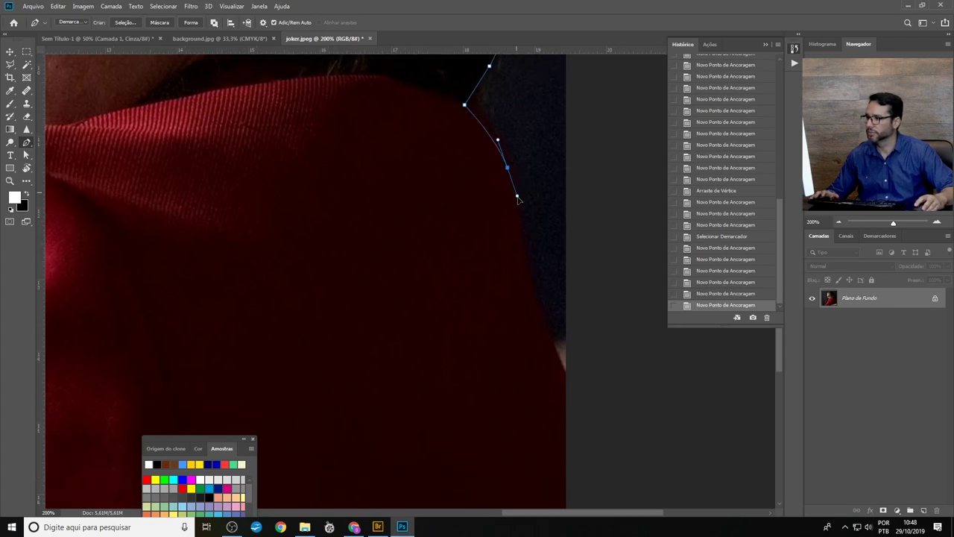
left_click(552, 345)
left_click_drag(566, 379, 585, 414)
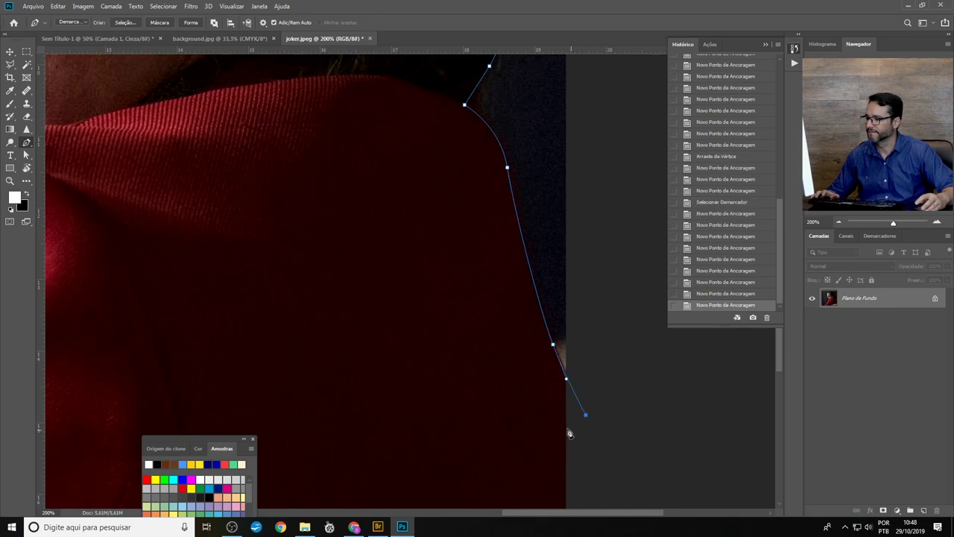
key("ctrl+minus")
key("ctrl+minus")
key("ctrl+minus")
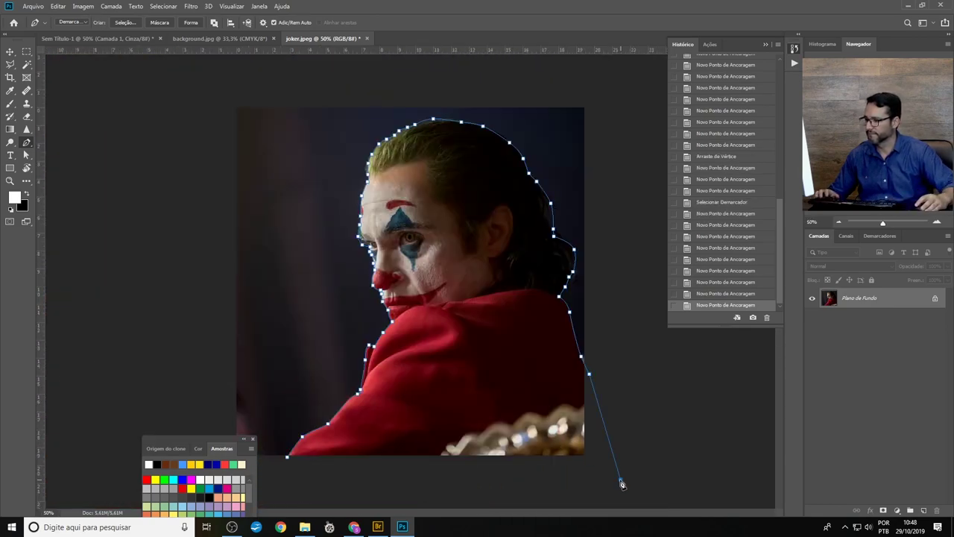
left_click(620, 480)
left_click(454, 492)
left_click(298, 486)
left_click(288, 457)
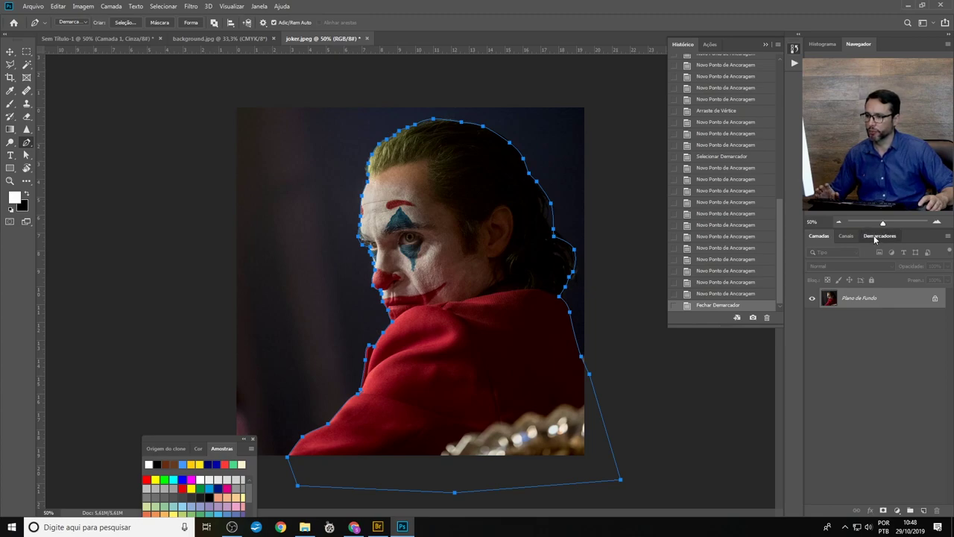
left_click(876, 237)
Step: Load the Joker path as a selection, copy it to layer Camada 1, and hide Fundo
left_click(816, 255, "ctrl")
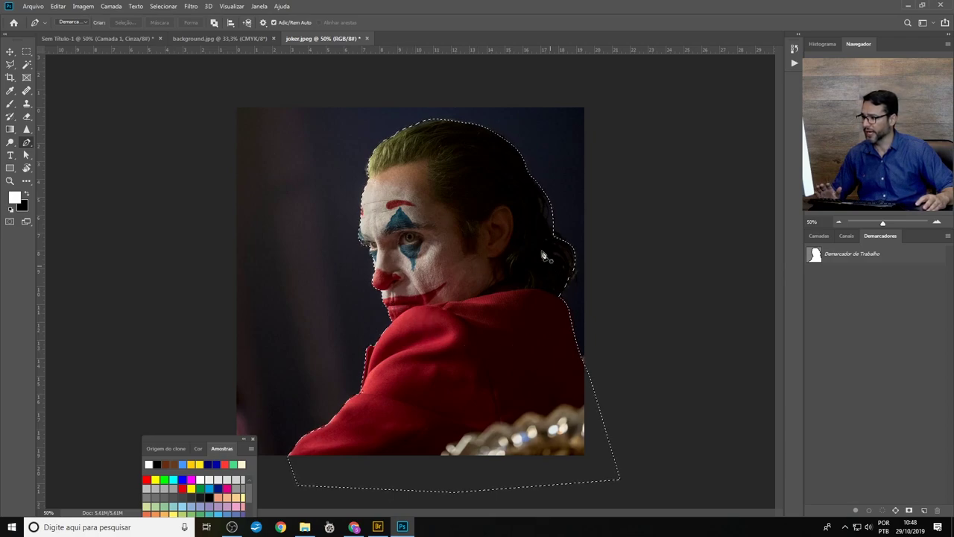
left_click(817, 235)
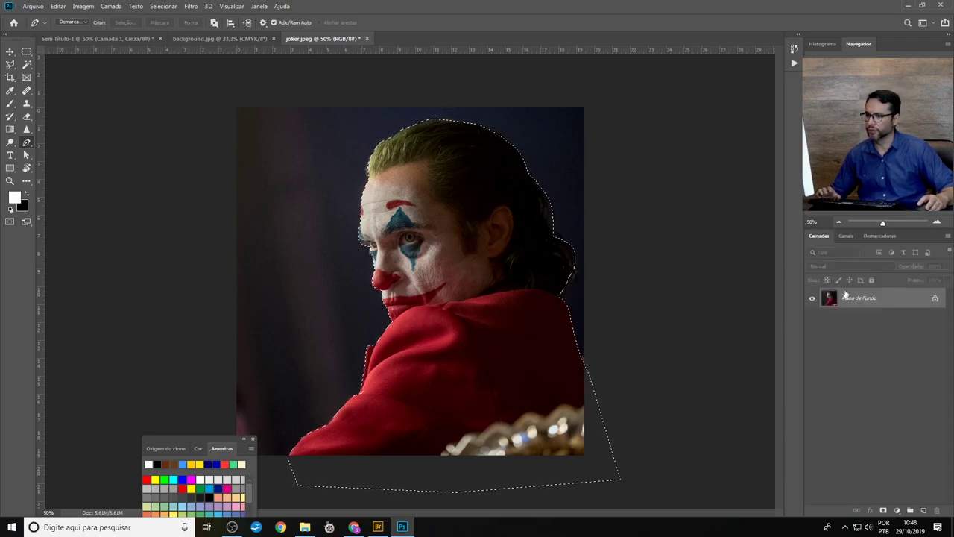
key("ctrl+shift+alt+n")
key("ctrl+d")
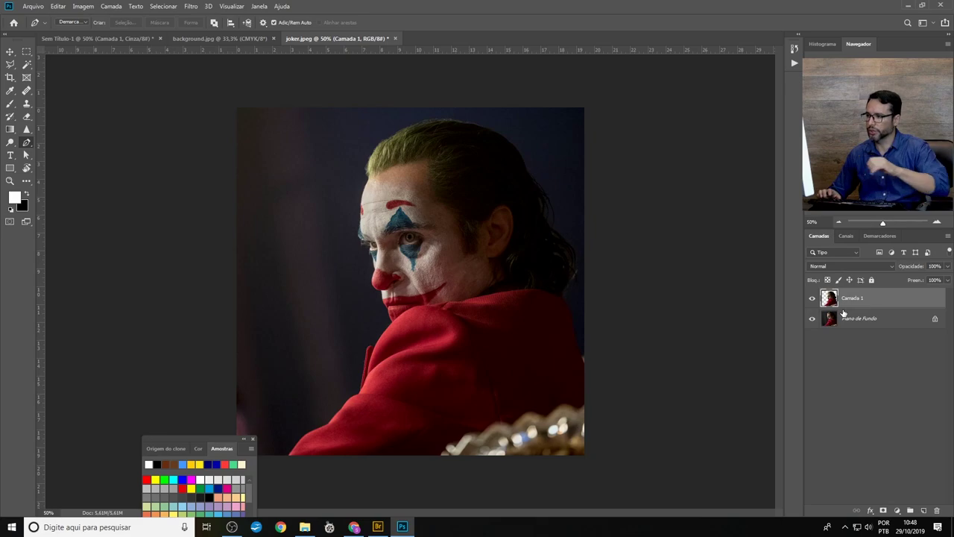
left_click(812, 319)
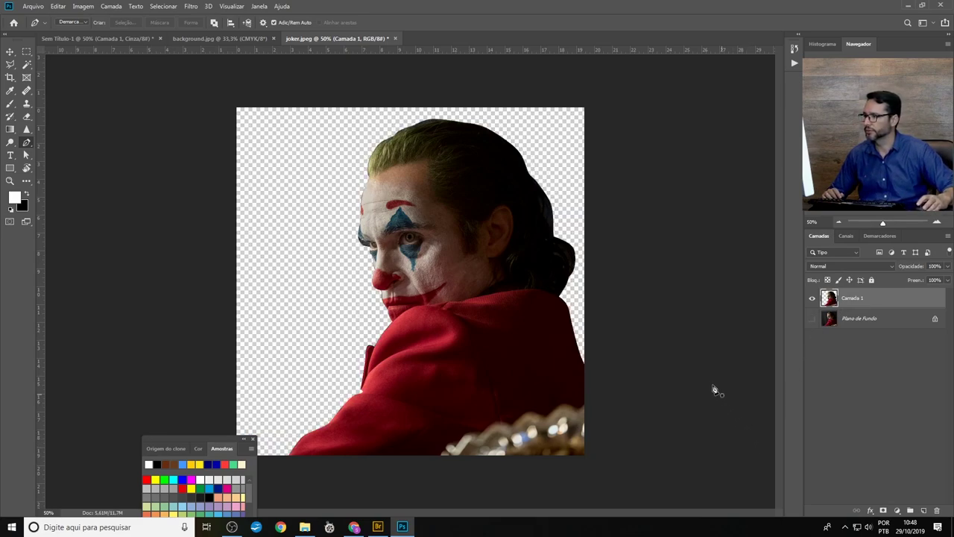
left_click(10, 52)
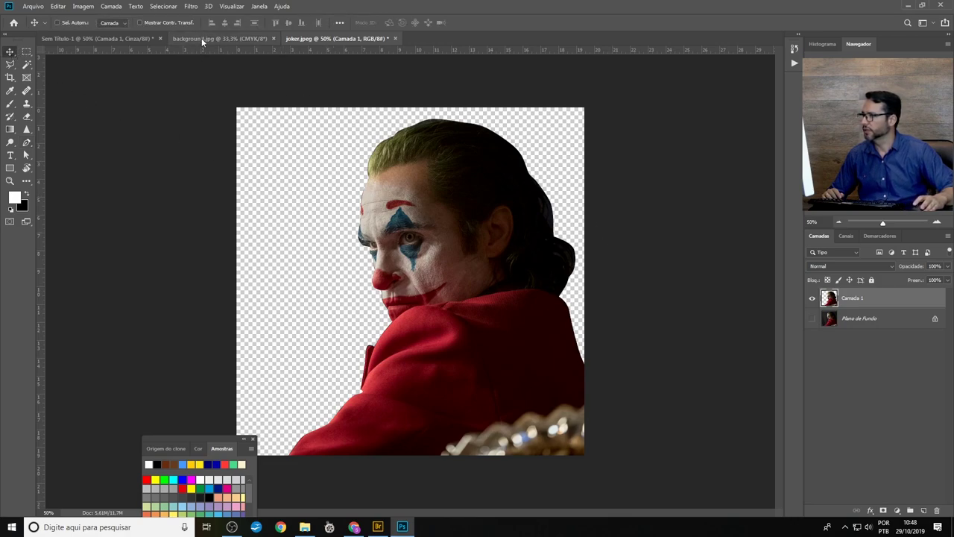
Step: Close background.jpg, drag the Joker layer into Sem Título-1, then delete that greyscale copy
left_click_drag(216, 38, 198, 95)
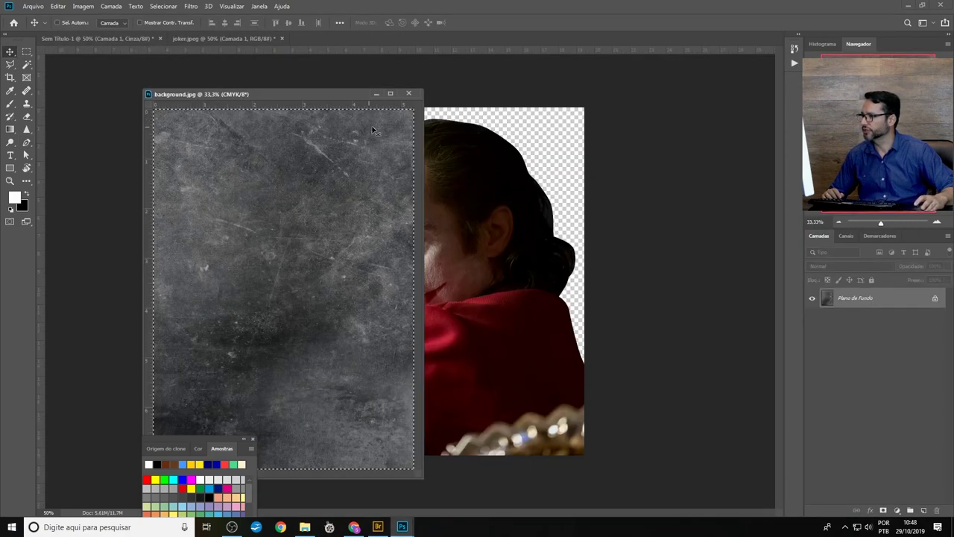
left_click(409, 94)
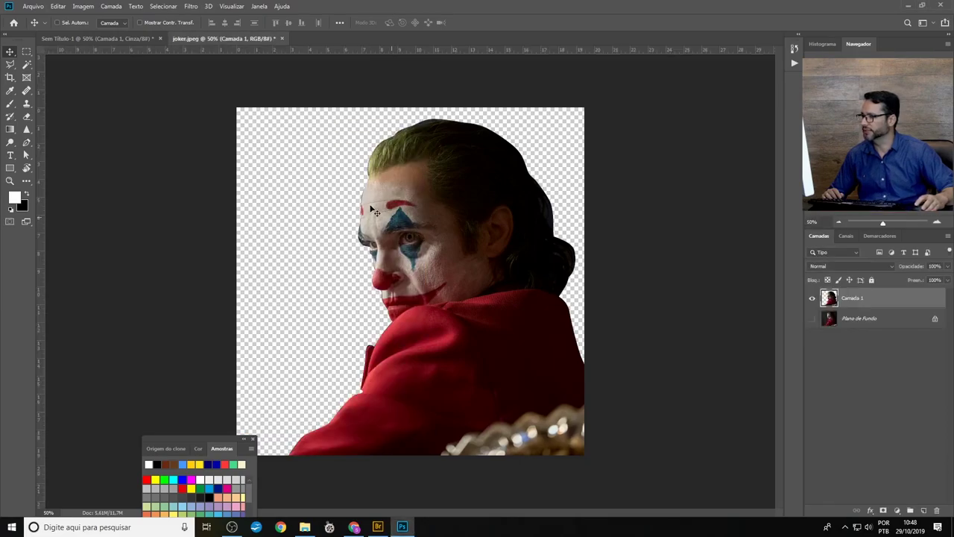
left_click(123, 38)
left_click(206, 38)
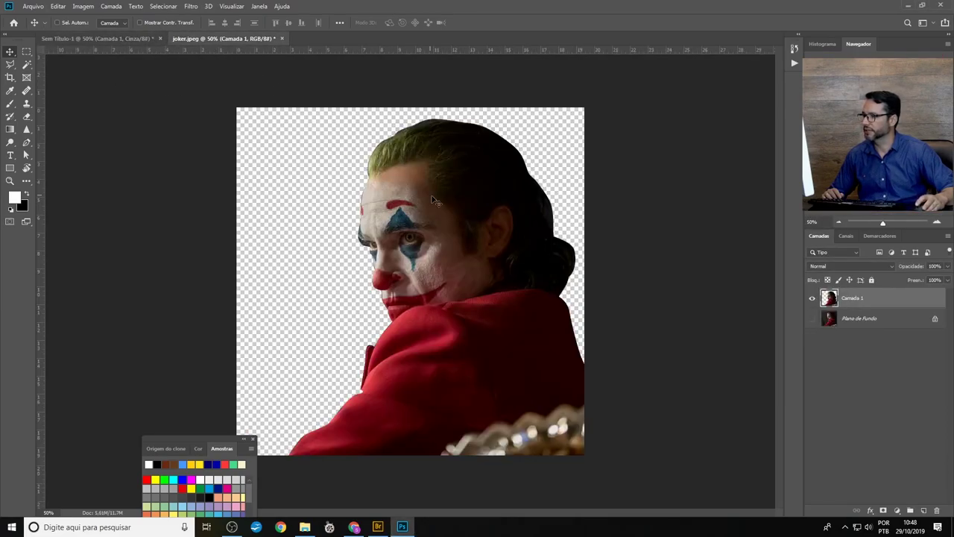
mouse_move(432, 197)
left_mouse_down()
mouse_move(139, 36)
mouse_move(417, 273)
left_mouse_up()
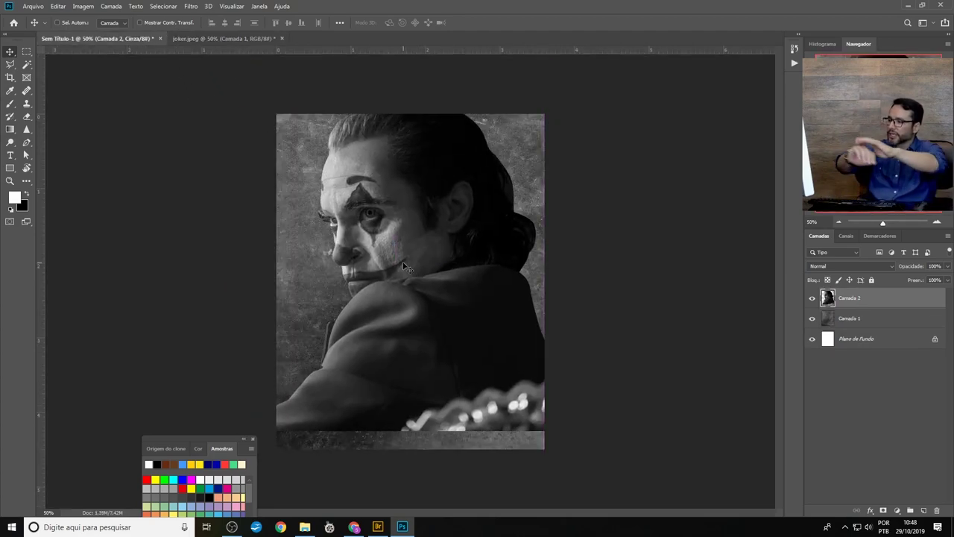
left_click_drag(405, 267, 405, 266)
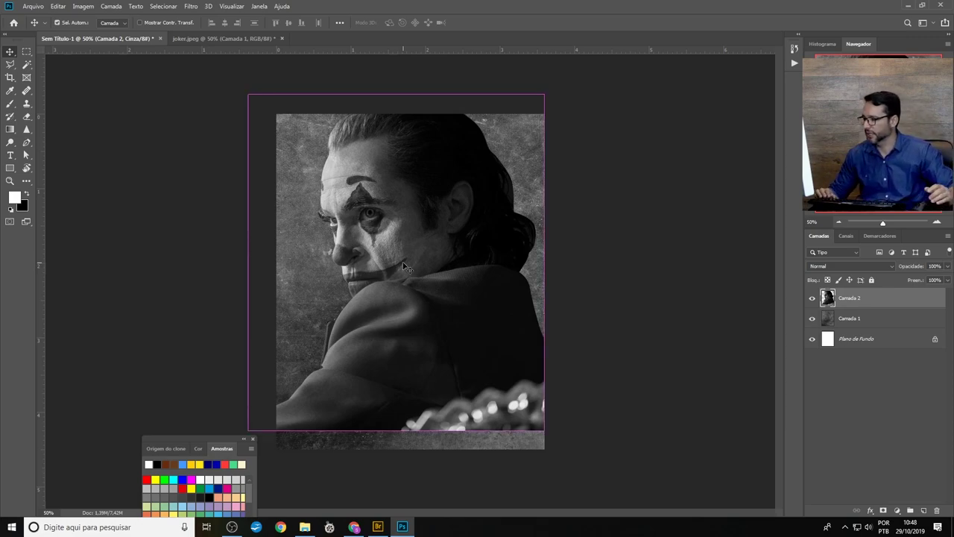
key("Delete")
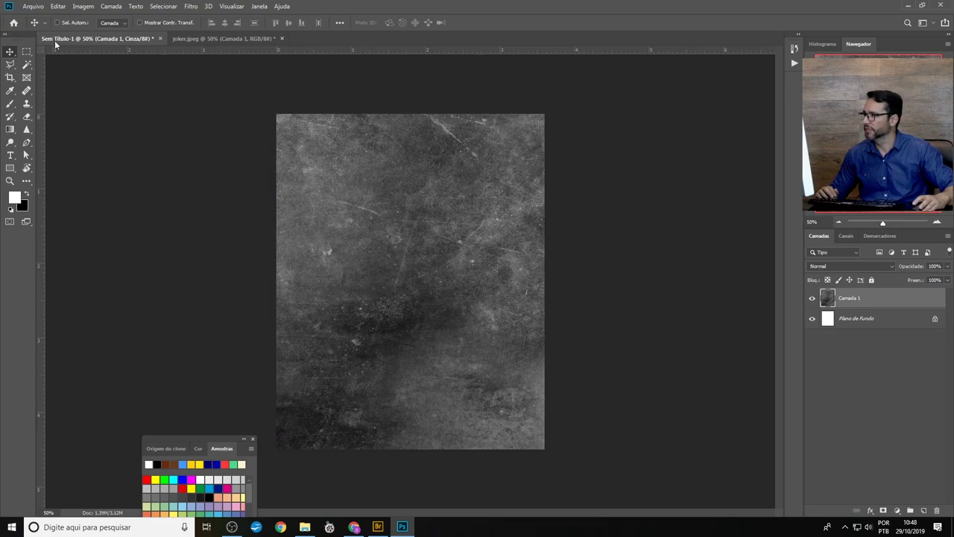
Step: Convert Sem Título-1 to RGB colour mode, choosing not to flatten the layers
left_click(80, 7)
mouse_move(134, 17)
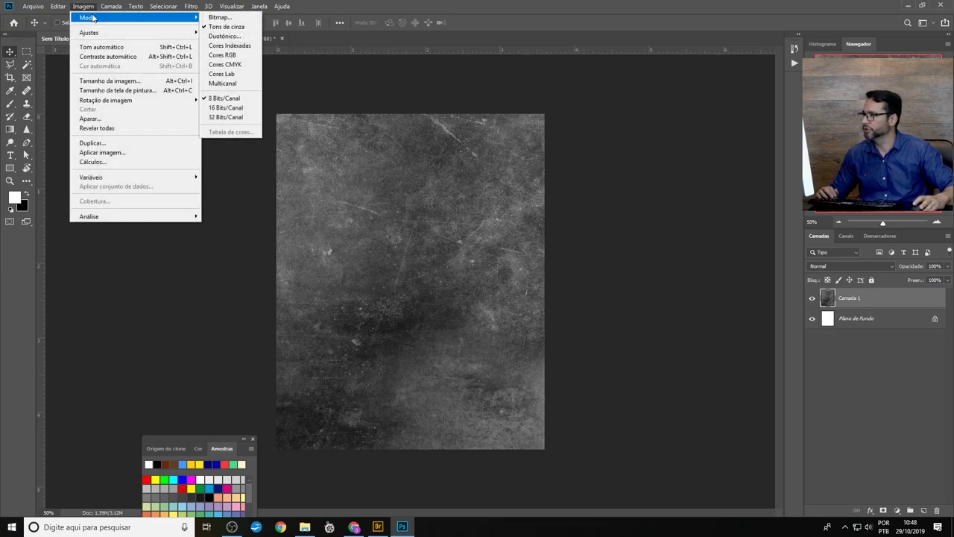
left_click(238, 61)
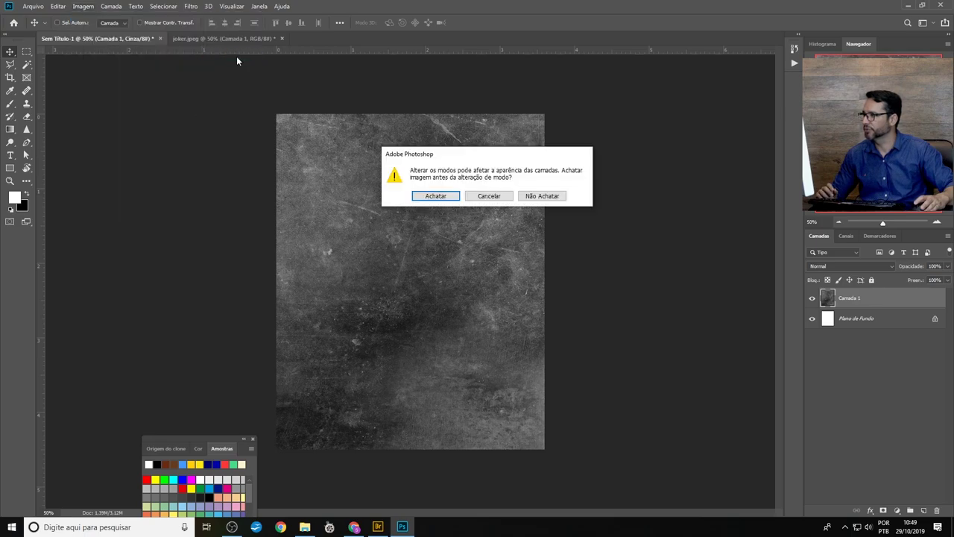
left_click(533, 198)
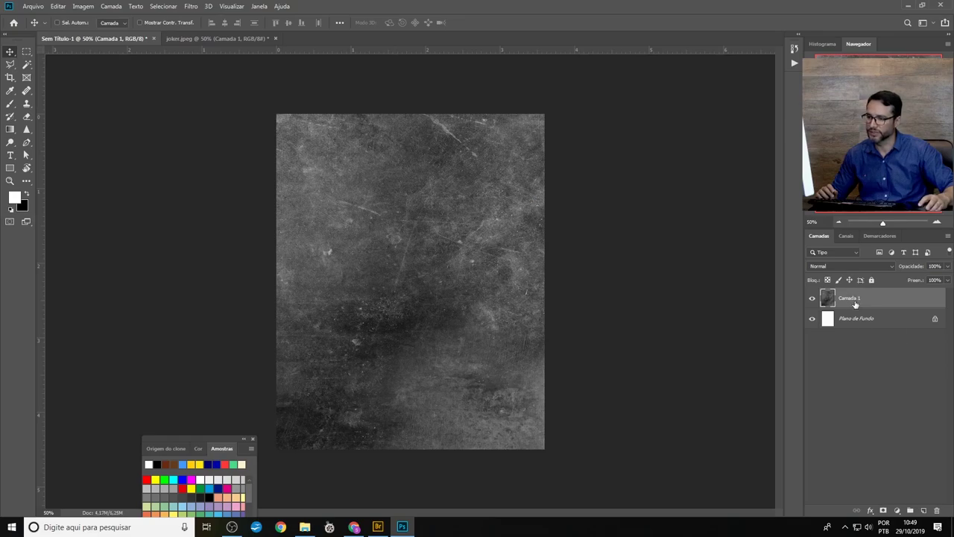
left_click(246, 39)
Step: Drag the colour Joker cut-out into Sem Título-1 and nudge it slightly upward
mouse_move(448, 228)
left_mouse_down()
mouse_move(372, 218)
mouse_move(422, 304)
mouse_move(406, 291)
left_mouse_up()
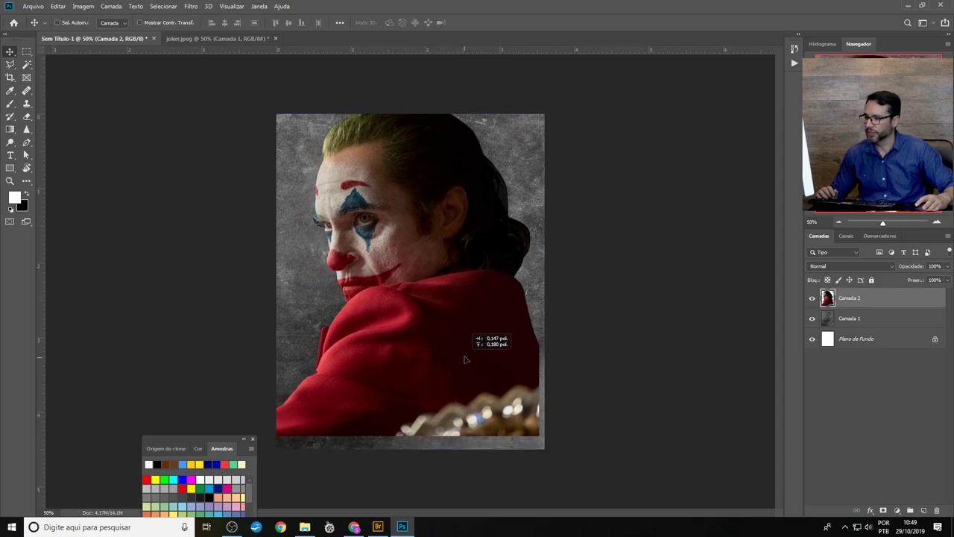
left_click_drag(454, 375, 456, 361)
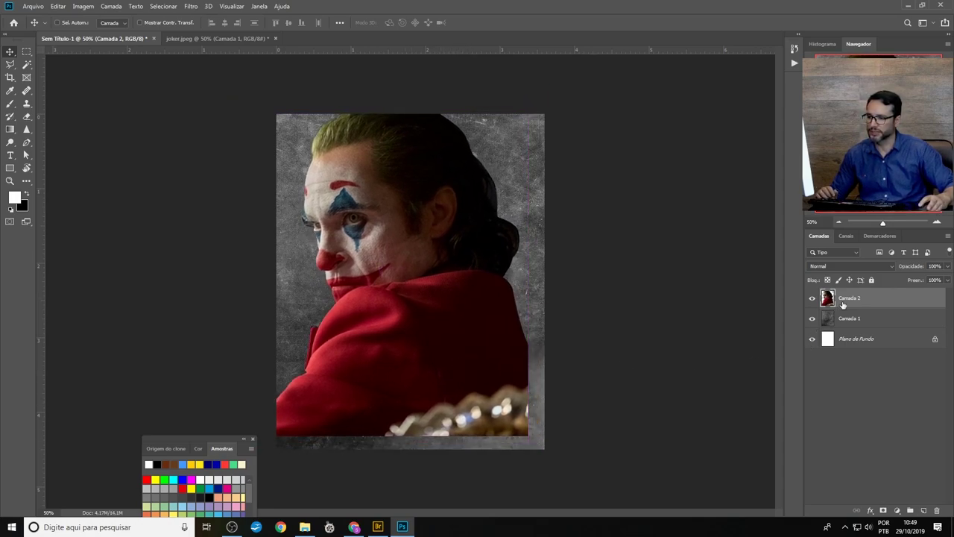
Step: Add an empty layer, set up the Clone Stamp with higher hardness, and undo stray face clones
left_click(923, 512)
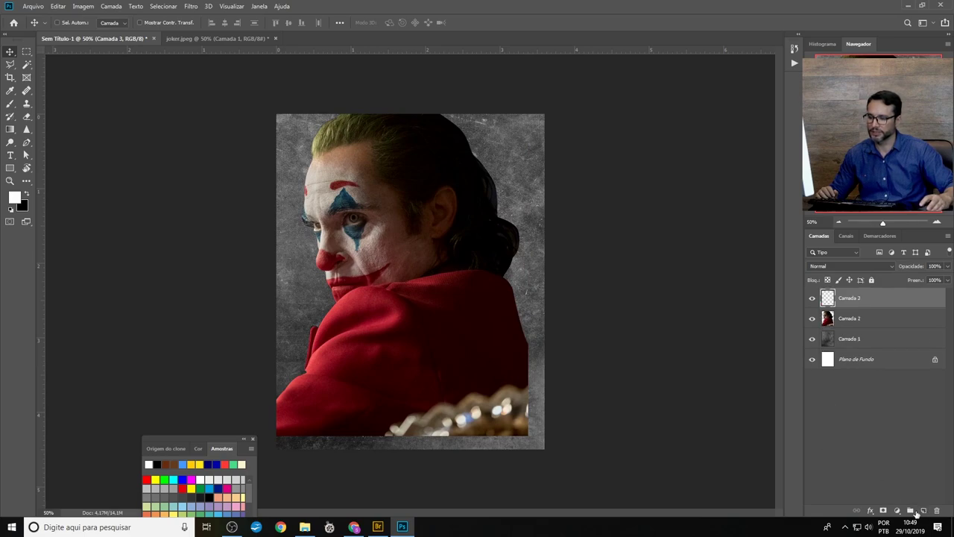
key("s")
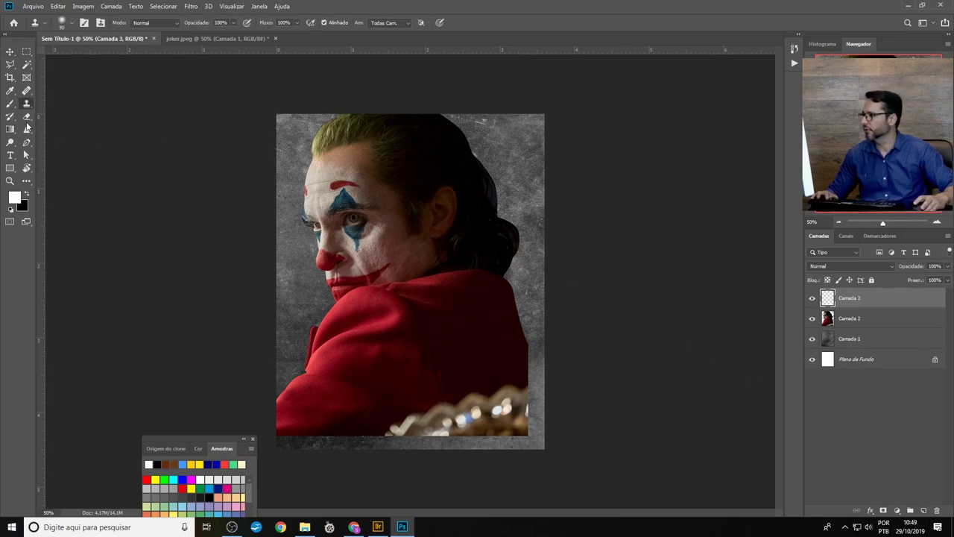
right_click(27, 105)
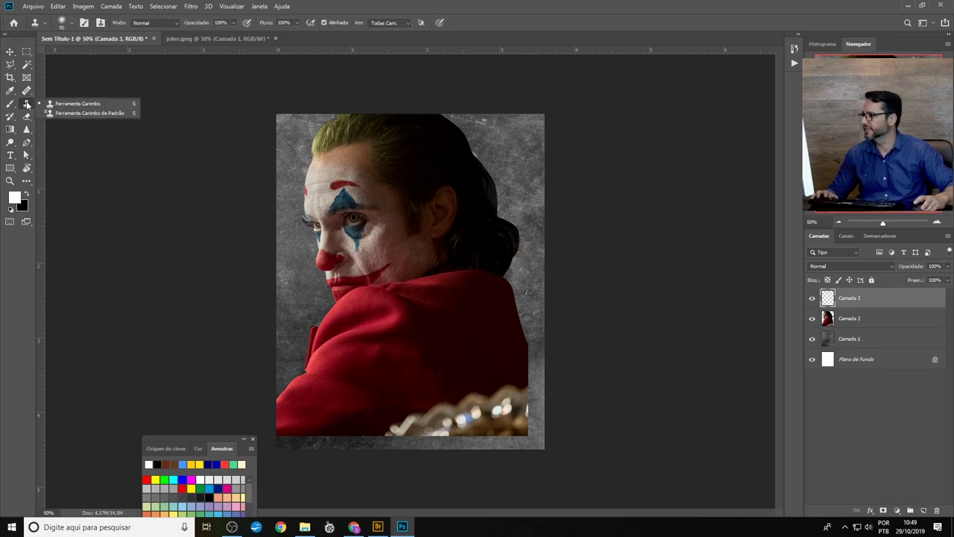
left_click(69, 107)
right_click(431, 361)
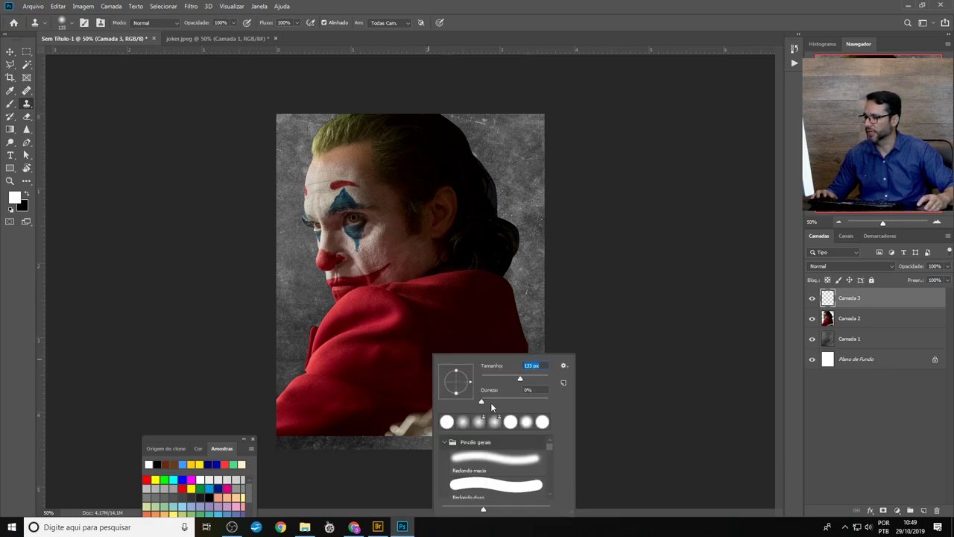
left_click_drag(482, 403, 503, 404)
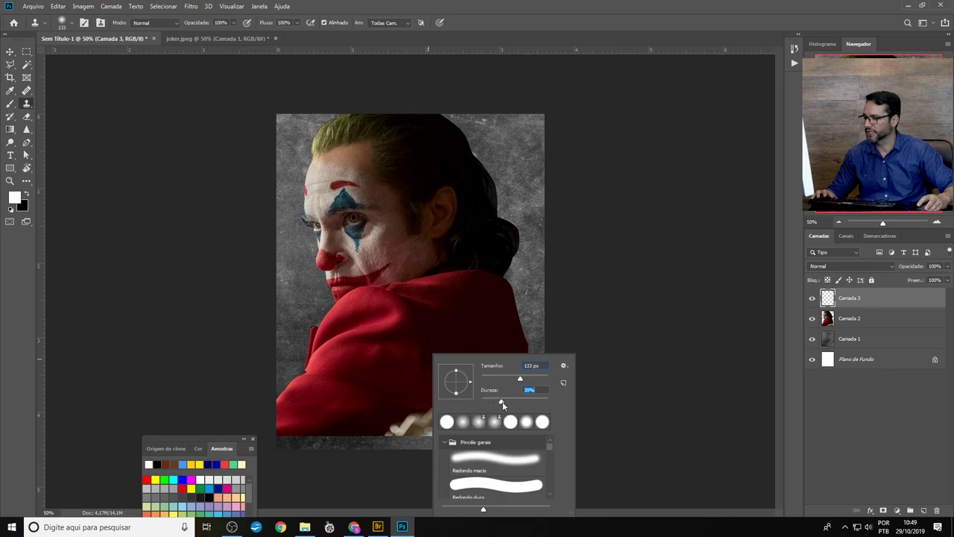
left_click(461, 305)
left_click(486, 204)
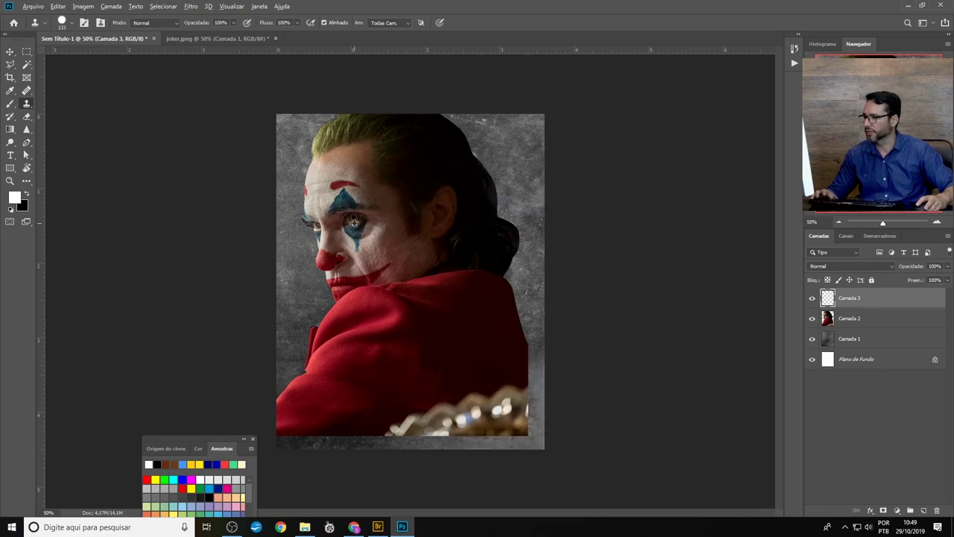
left_click(354, 222, "alt")
key("ctrl+z")
key("ctrl+z")
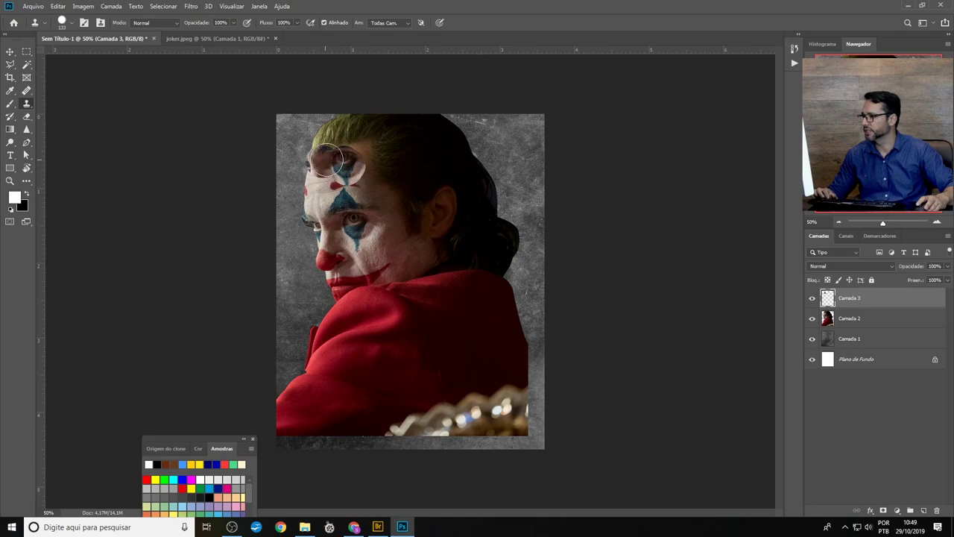
key("ctrl+z")
key("ctrl+z")
Step: Sample the dark-red coat fabric and clone it over the jewels at the bottom
right_click(389, 204)
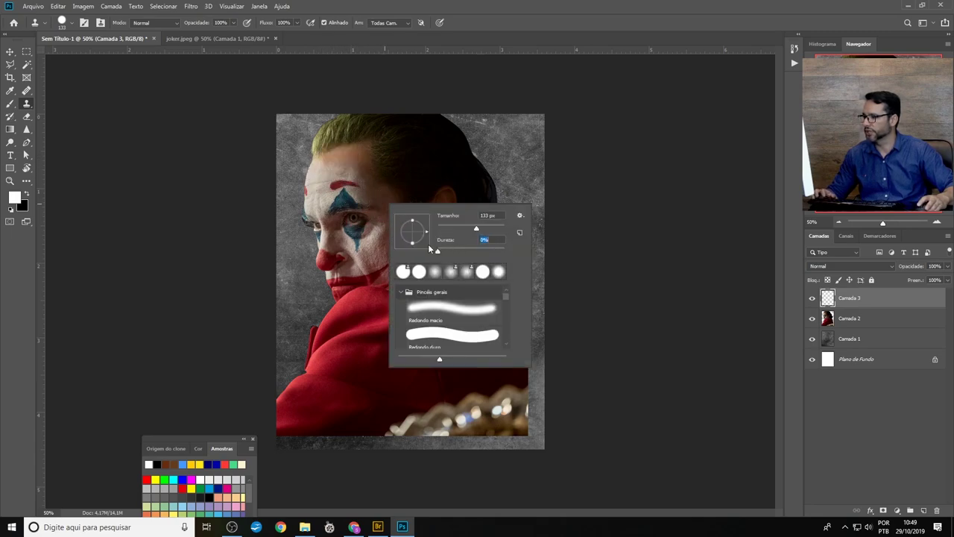
right_click(26, 105)
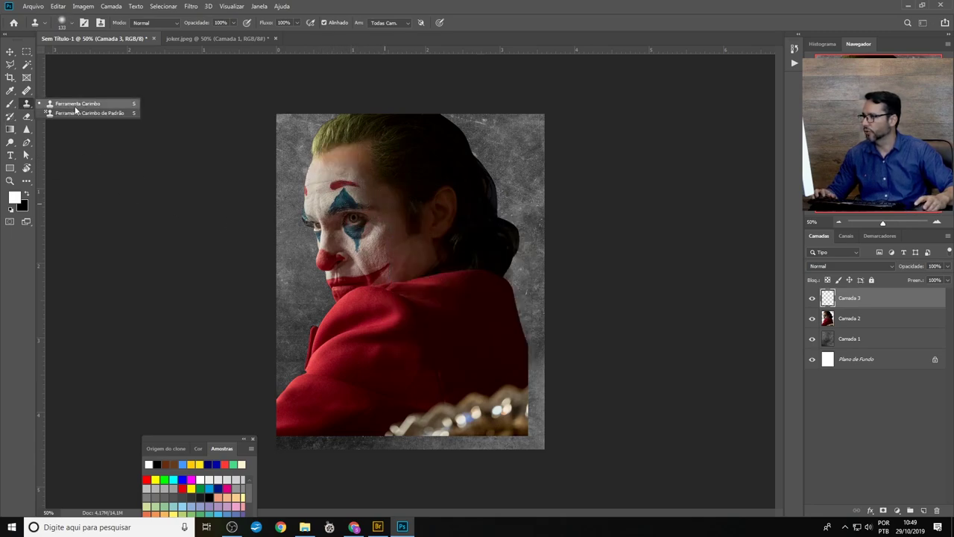
left_click(81, 106)
left_click(351, 219, "alt")
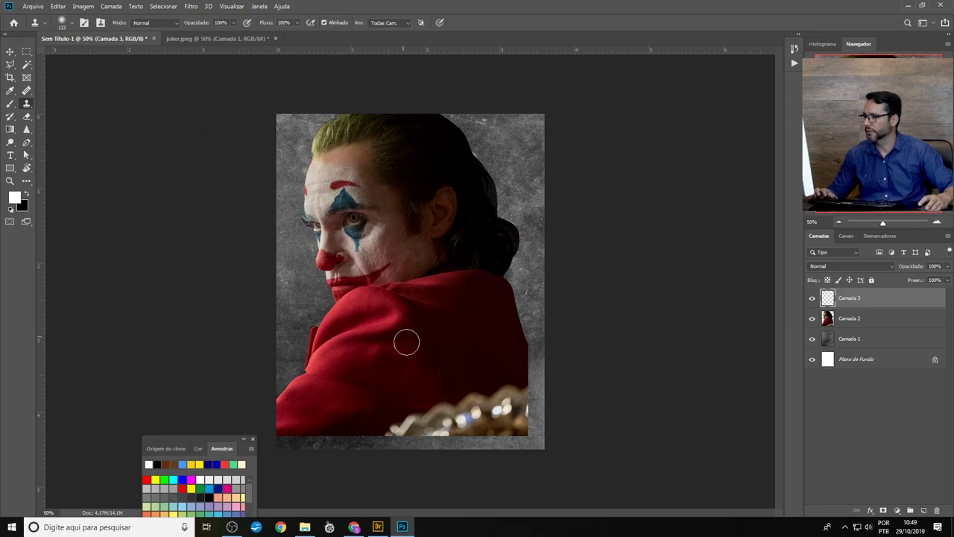
left_click(442, 383, "alt")
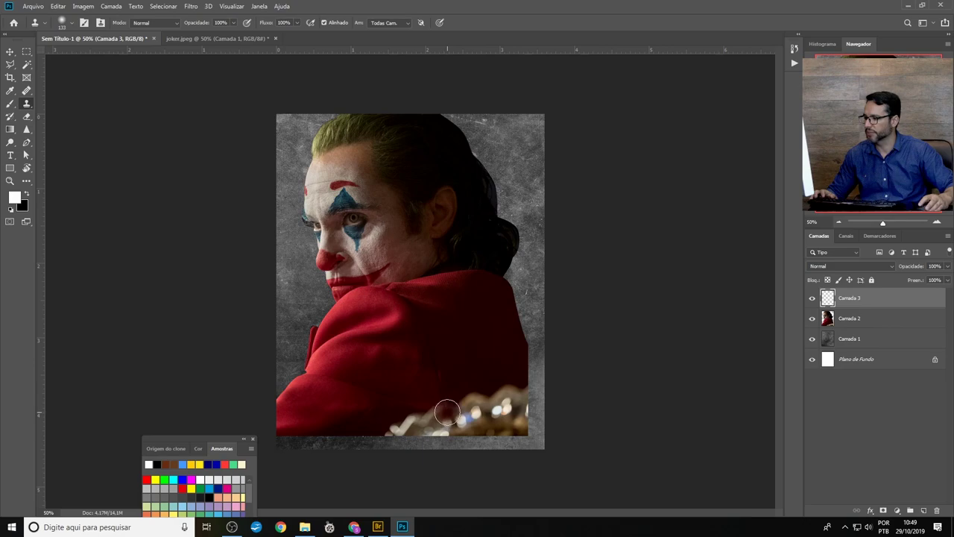
mouse_move(441, 411)
left_mouse_down()
mouse_move(512, 393)
mouse_move(496, 405)
mouse_move(515, 425)
mouse_move(387, 430)
left_mouse_up()
Step: Merge Camada 2 and Camada 3 into one layer named joker
left_click(854, 319, "ctrl")
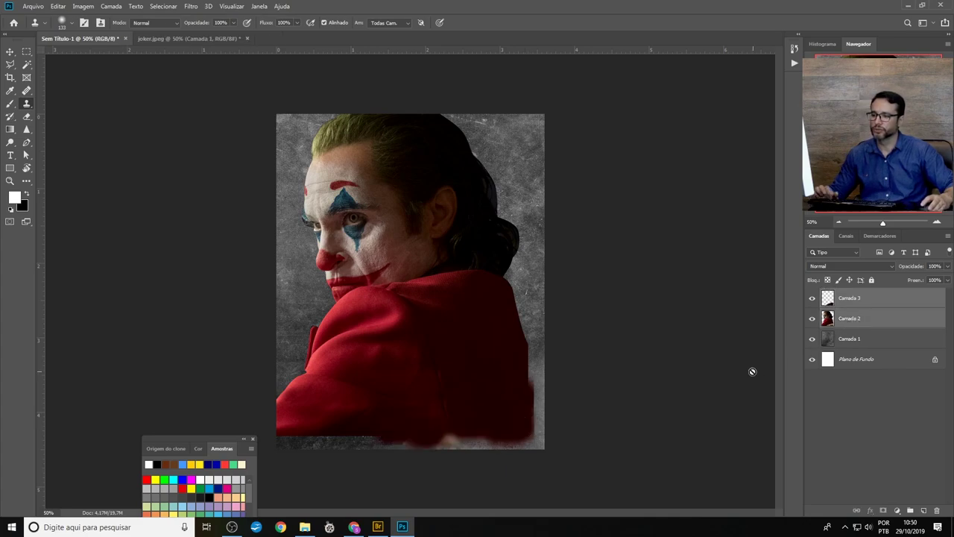
left_click(857, 302)
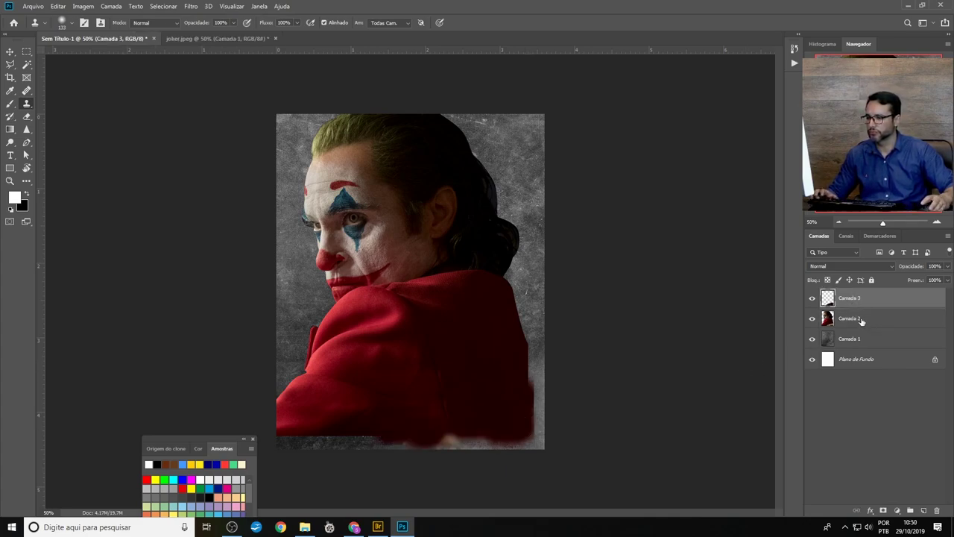
left_click(861, 319, "ctrl")
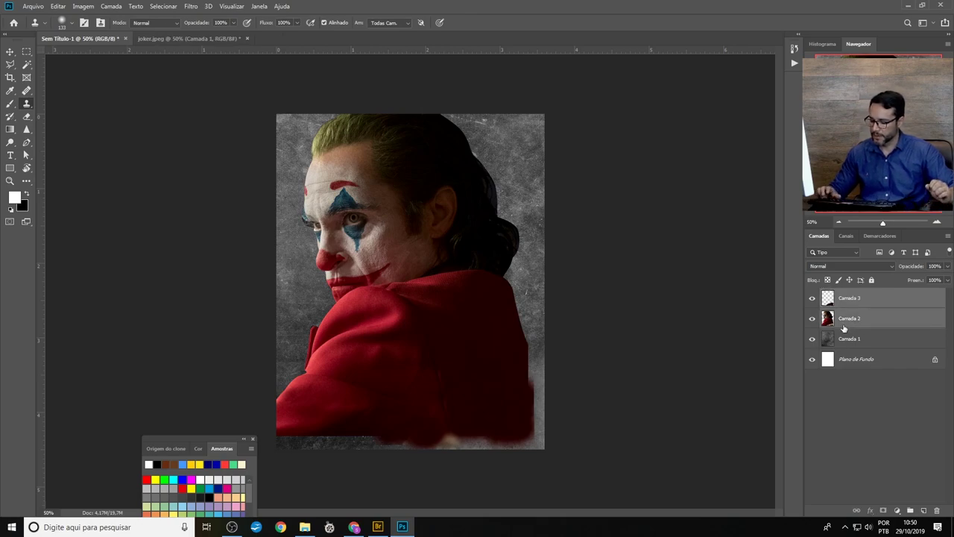
key("ctrl+e")
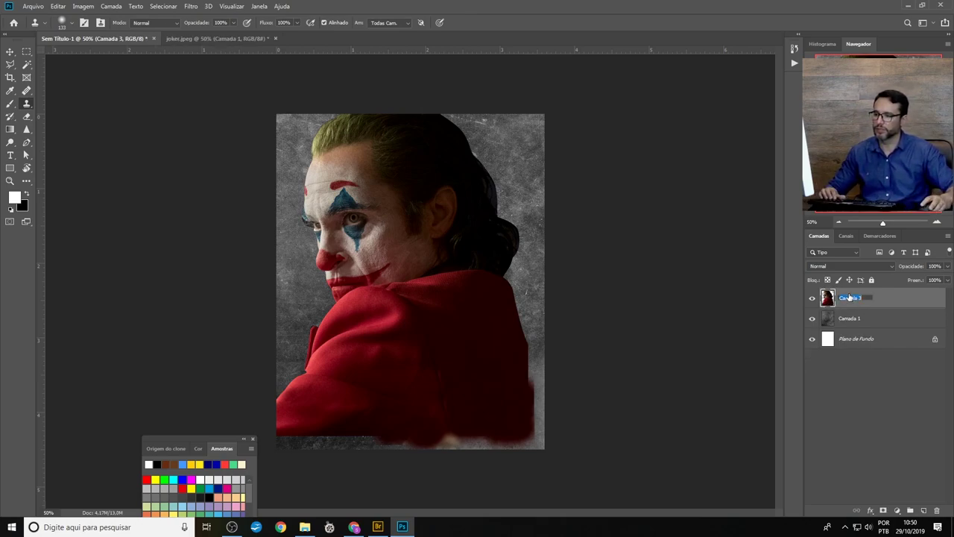
type("joker")
key("Return")
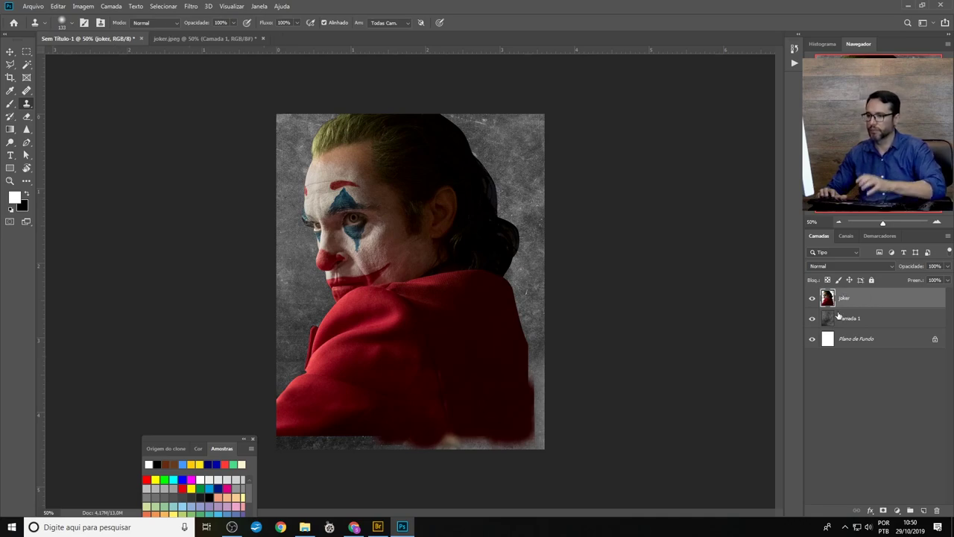
Step: Scale the joker layer down to about 70% and place it lower-centre on the texture
key("v")
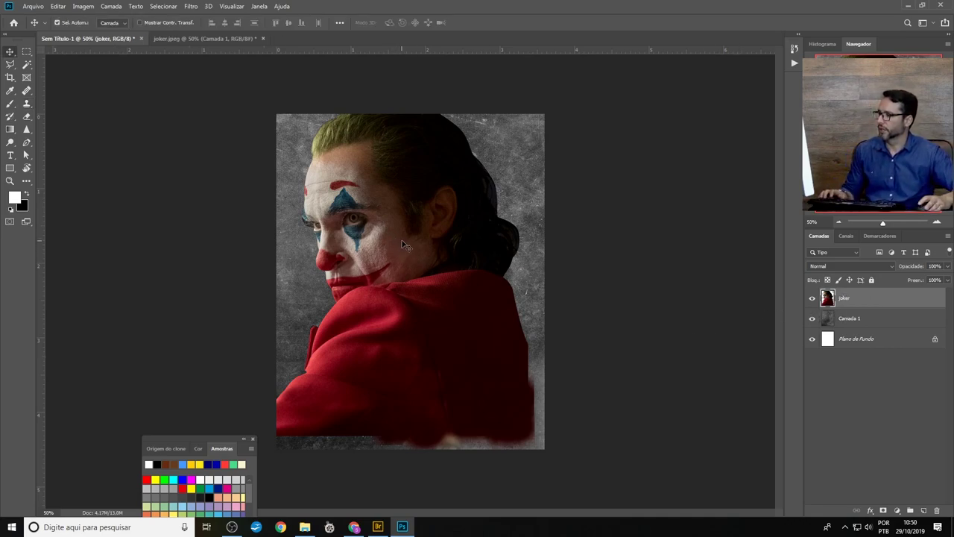
key("ctrl+t")
left_click_drag(545, 97, 447, 206)
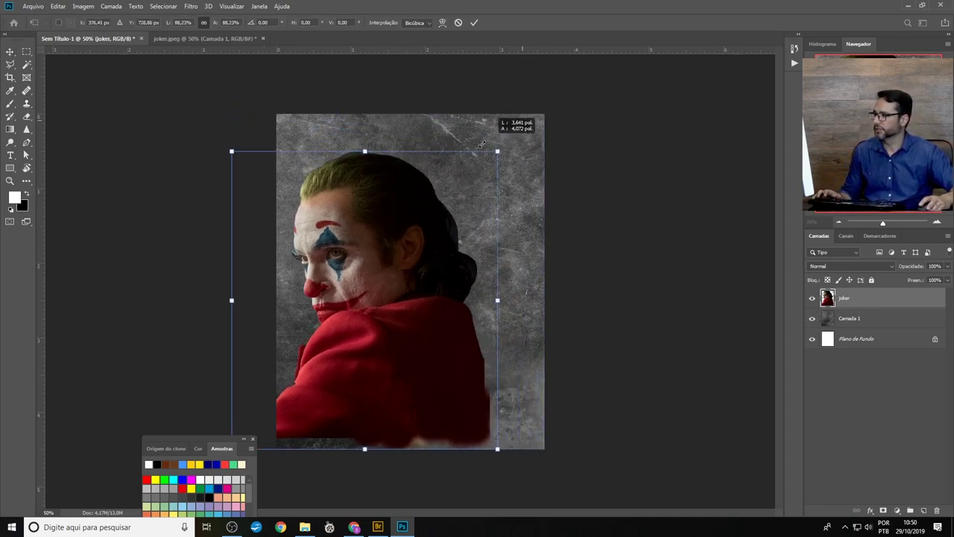
left_click_drag(400, 271, 469, 216)
key("Return")
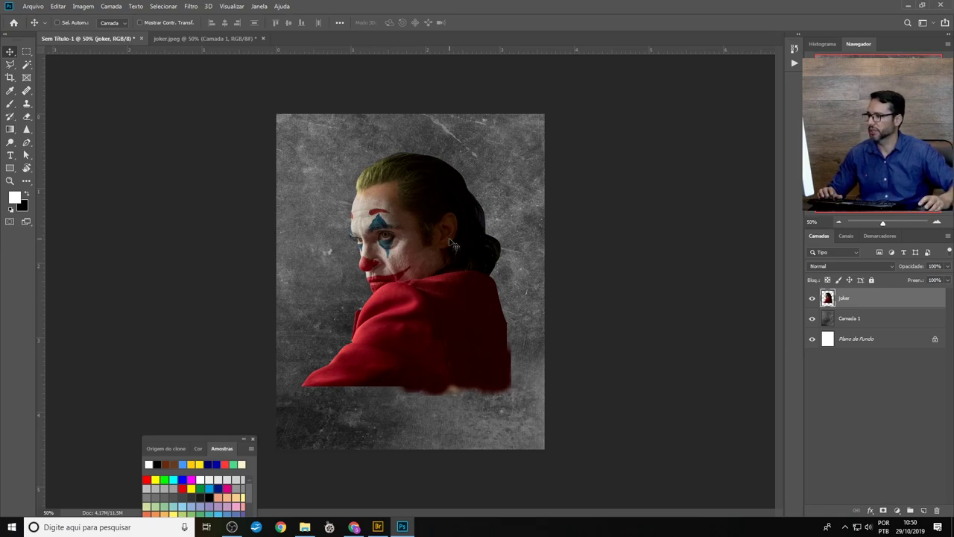
left_click_drag(451, 242, 448, 256)
Step: Add a CORINGA text layer on the canvas, left of the Joker's face
key("t")
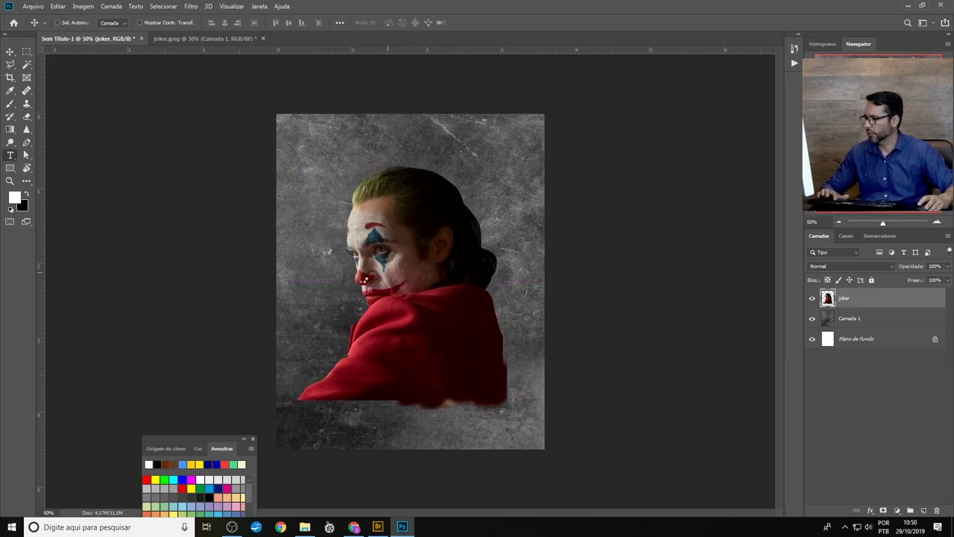
left_click(319, 289)
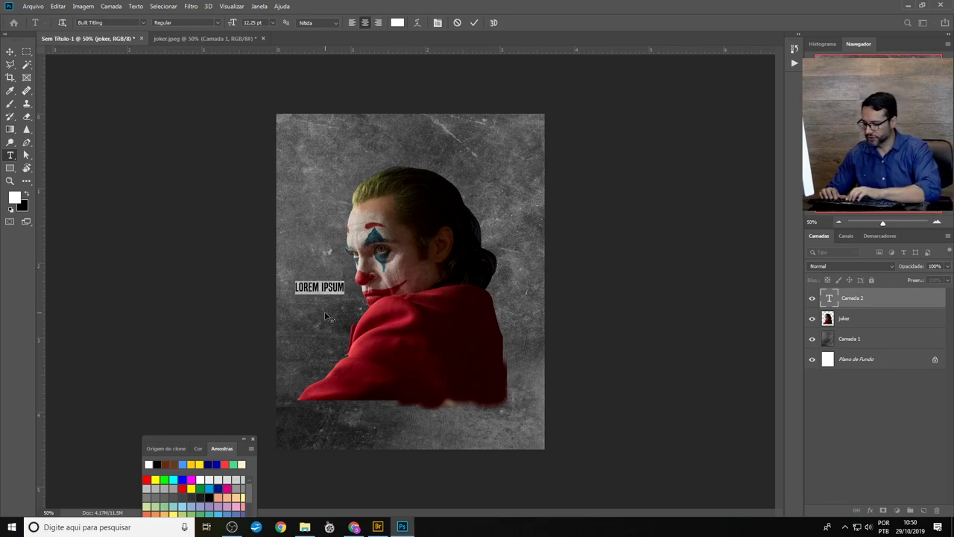
type("CORINGA")
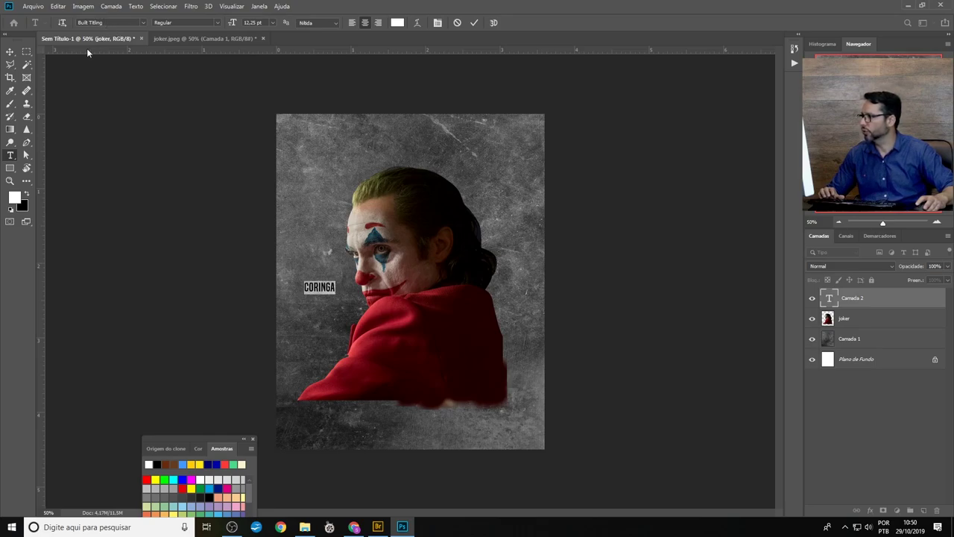
left_click(11, 52)
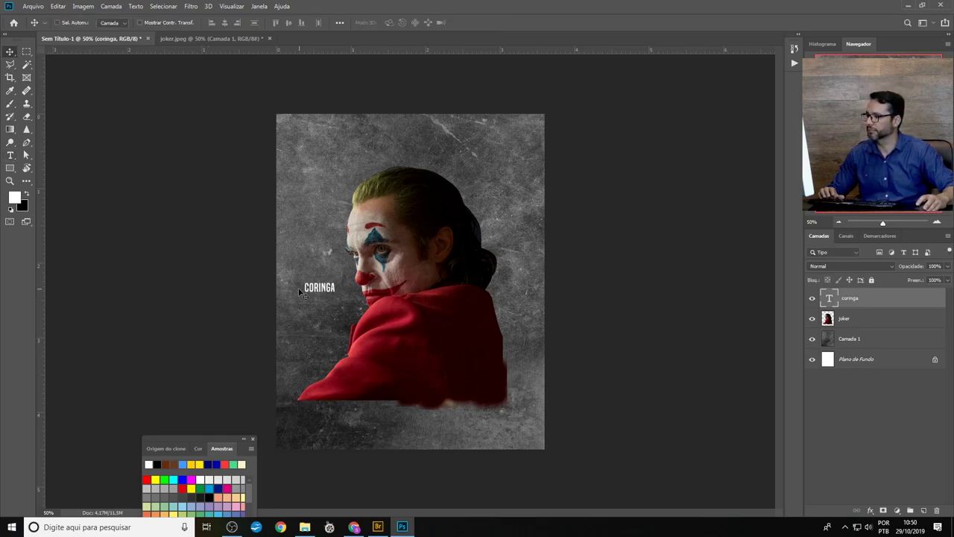
Step: Move CORINGA down onto the red coat and enlarge it to span the coat
left_click_drag(343, 287, 378, 379)
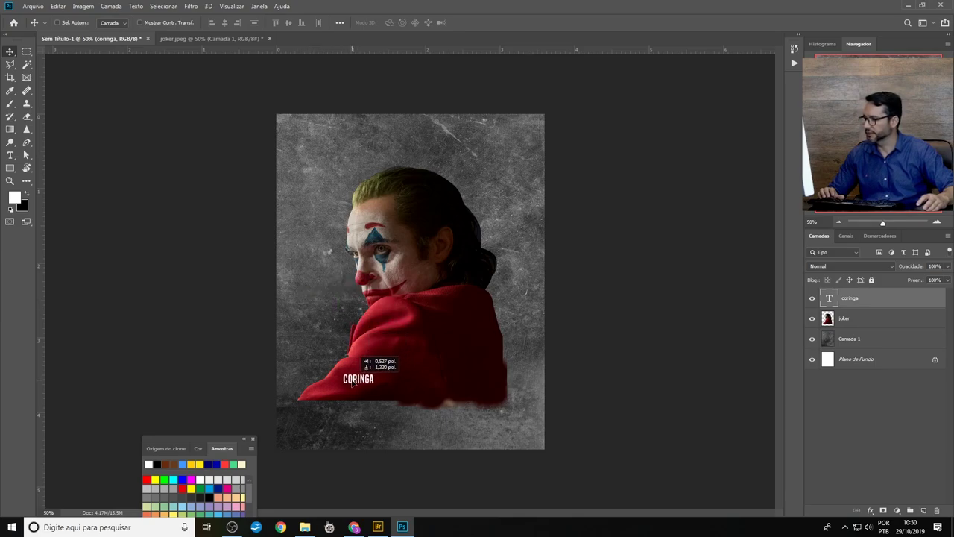
key("ctrl")
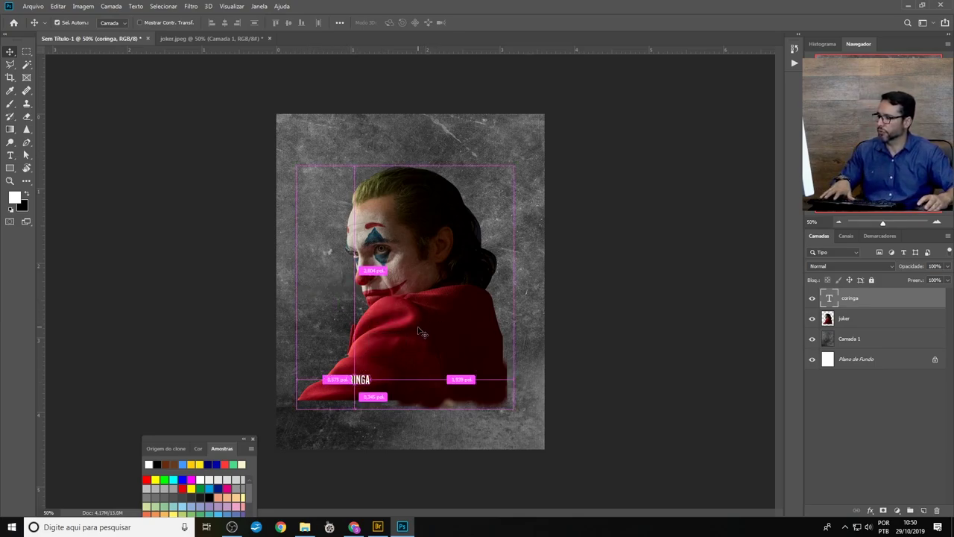
key("ctrl+t")
left_click_drag(371, 370, 507, 319)
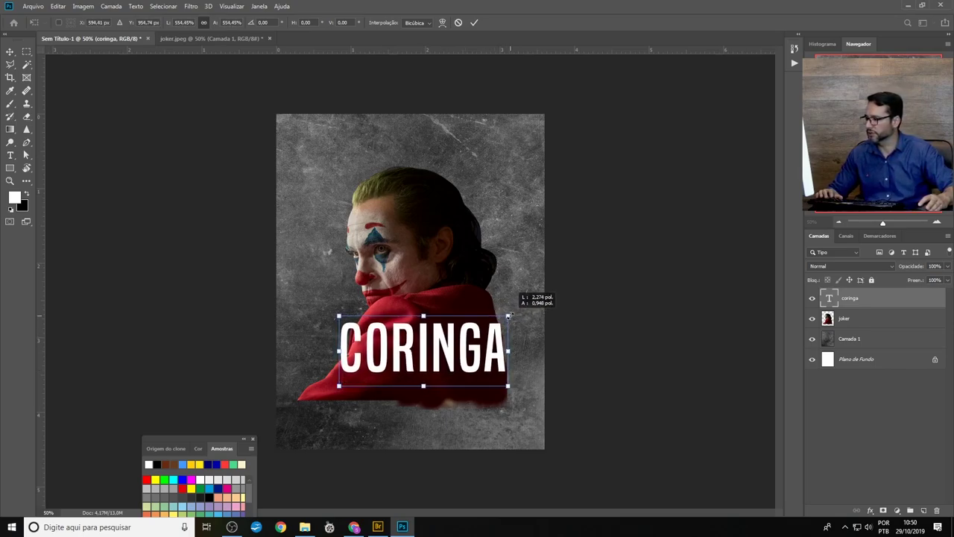
key("Return")
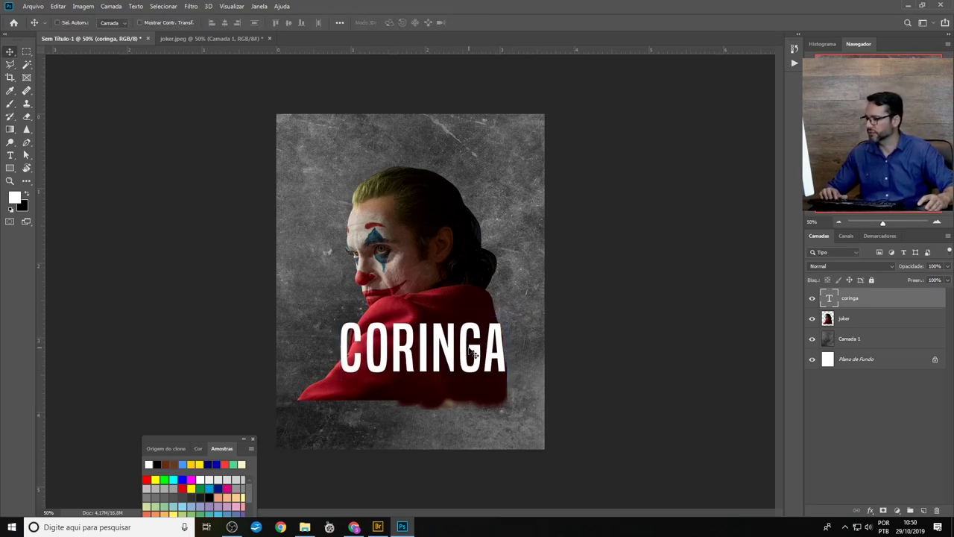
Step: Set the CORINGA title in the Mikodacs font
key("t")
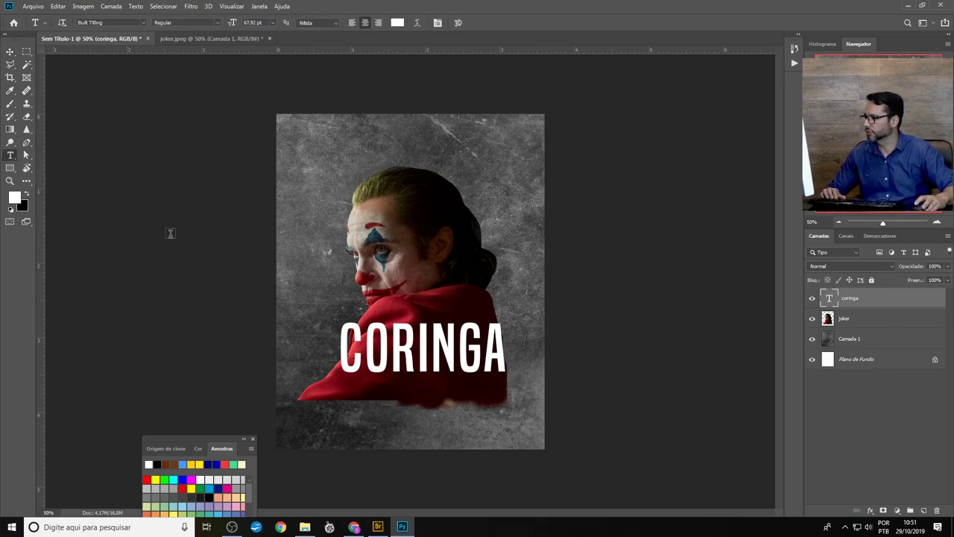
double_click(377, 324)
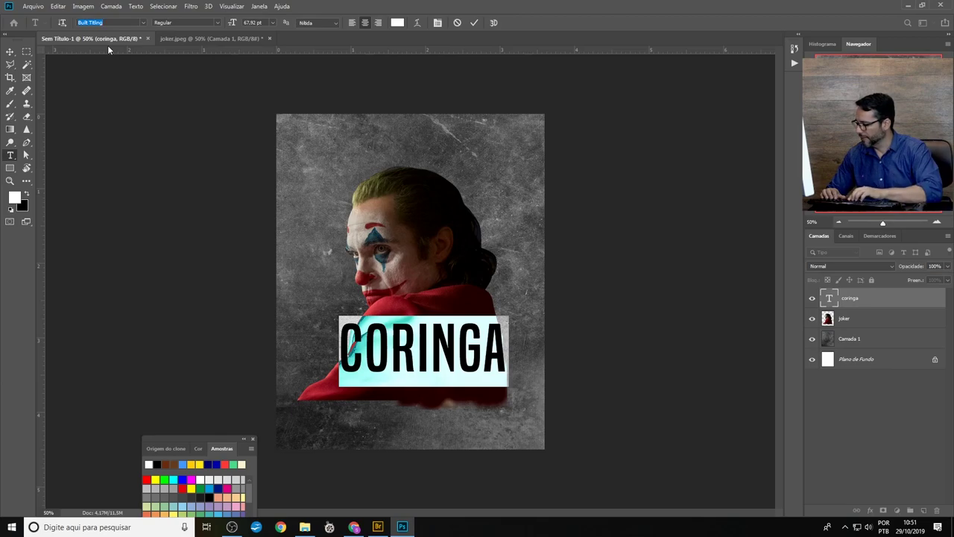
key("alt+Down")
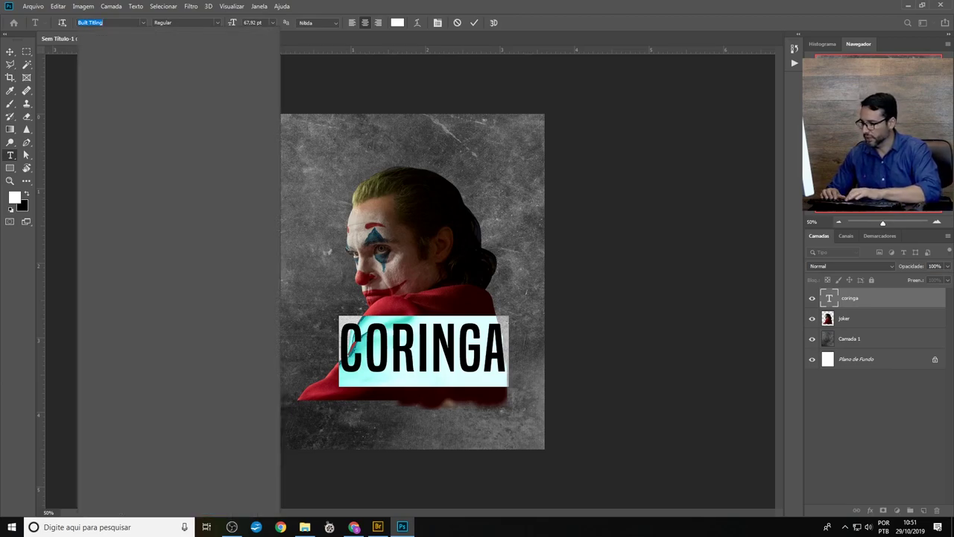
type("mik")
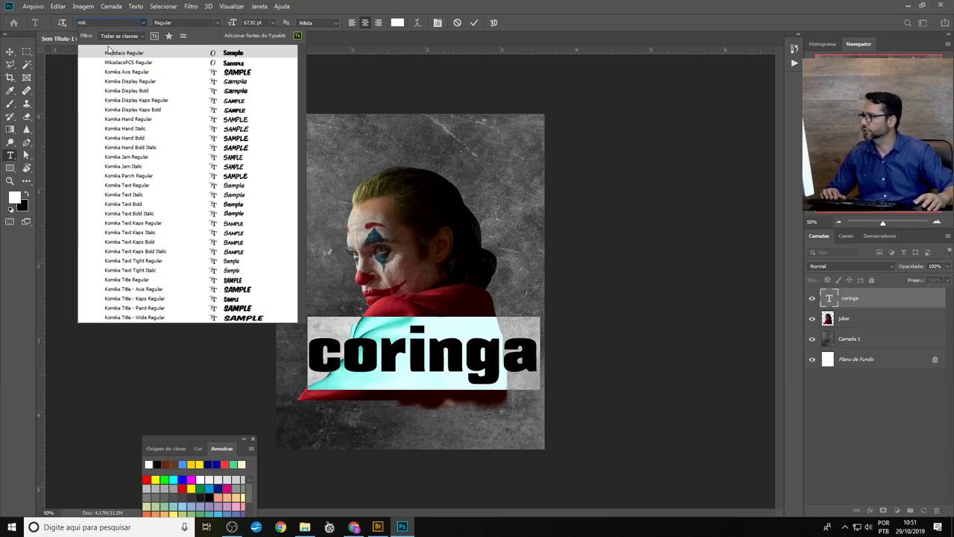
left_click(147, 53)
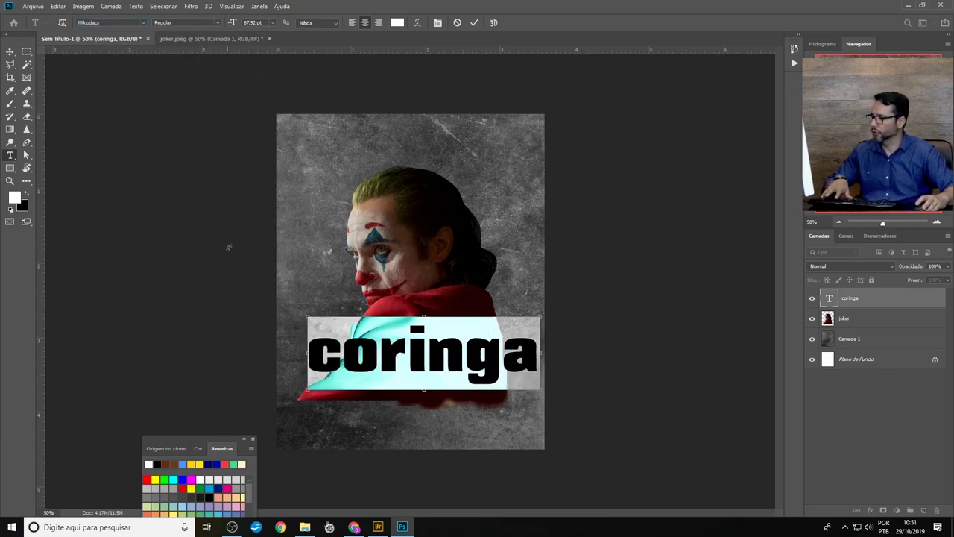
Step: Make the whole CORINGA title All Caps in the Character panel and commit it
key("ctrl+t")
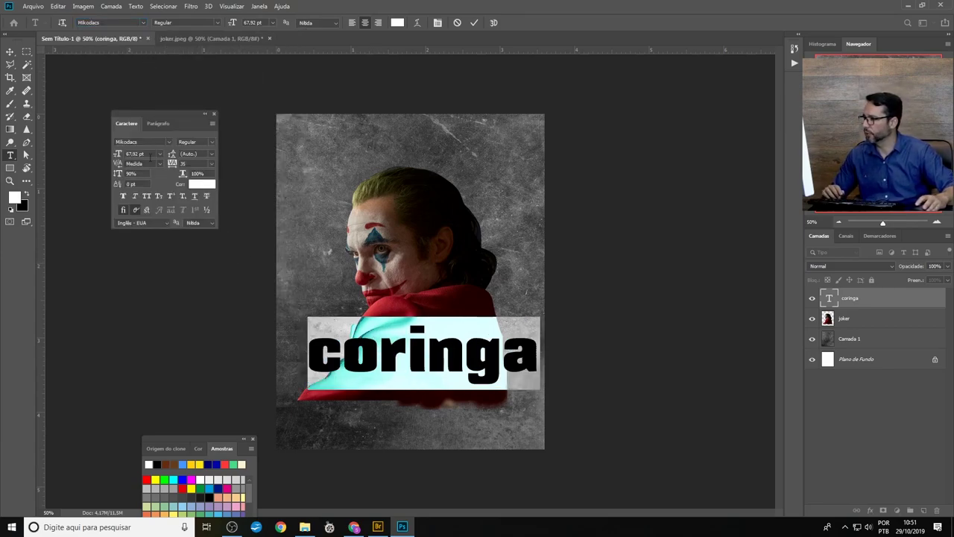
left_click_drag(176, 119, 199, 129)
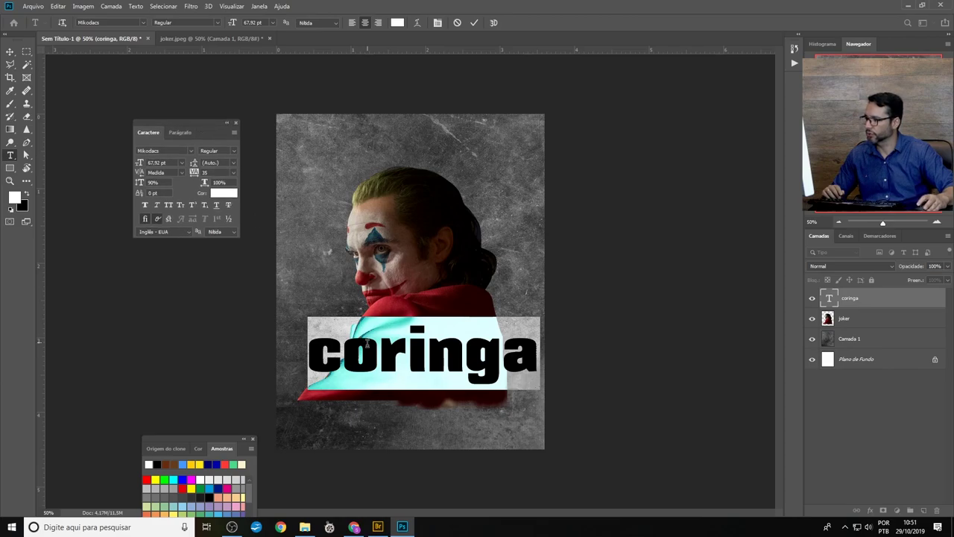
left_click_drag(312, 347, 535, 361)
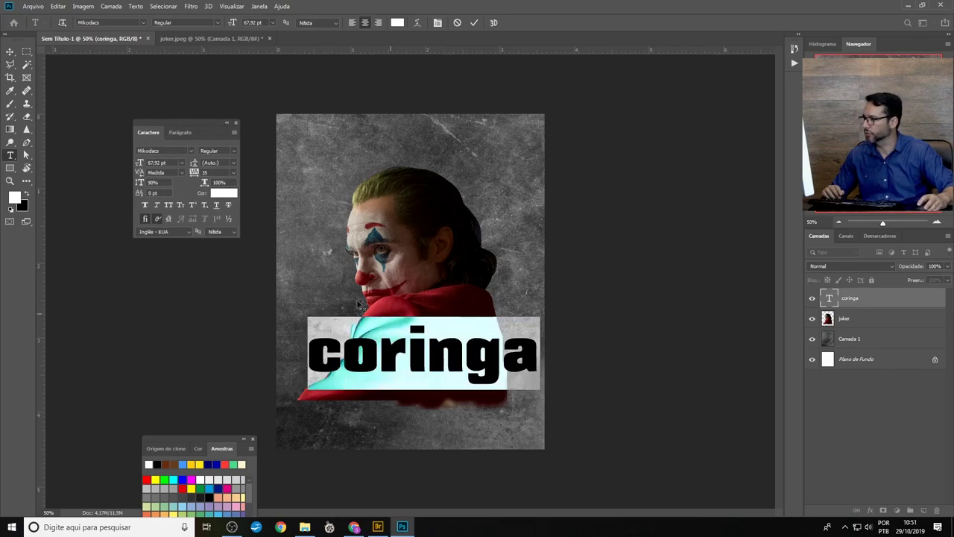
left_click(169, 206)
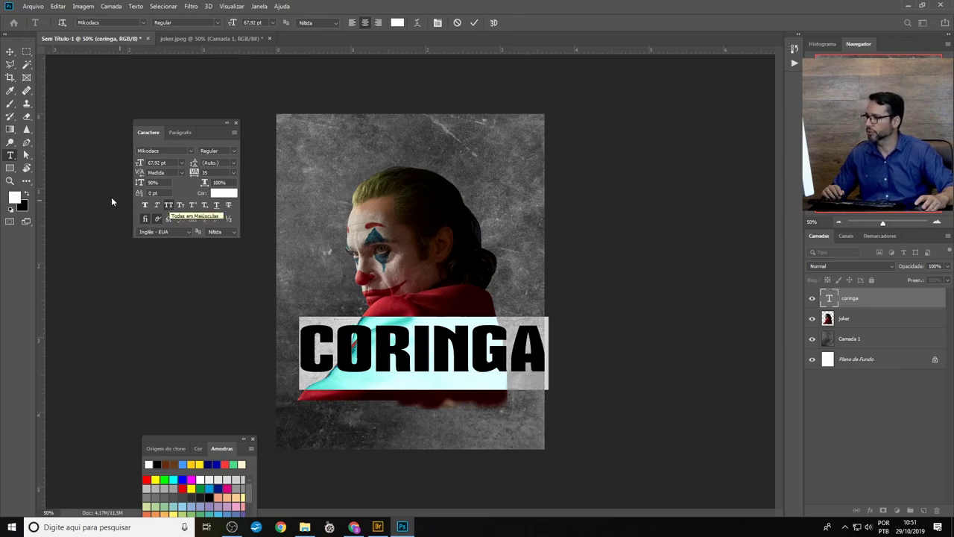
left_click(10, 52)
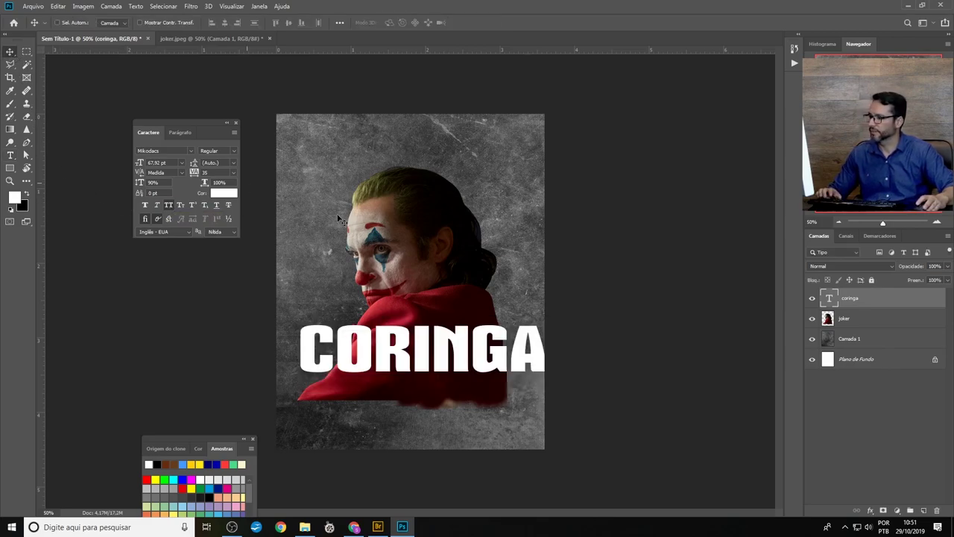
Step: Shrink the CORINGA title and reposition it on the poster
key("ctrl+t")
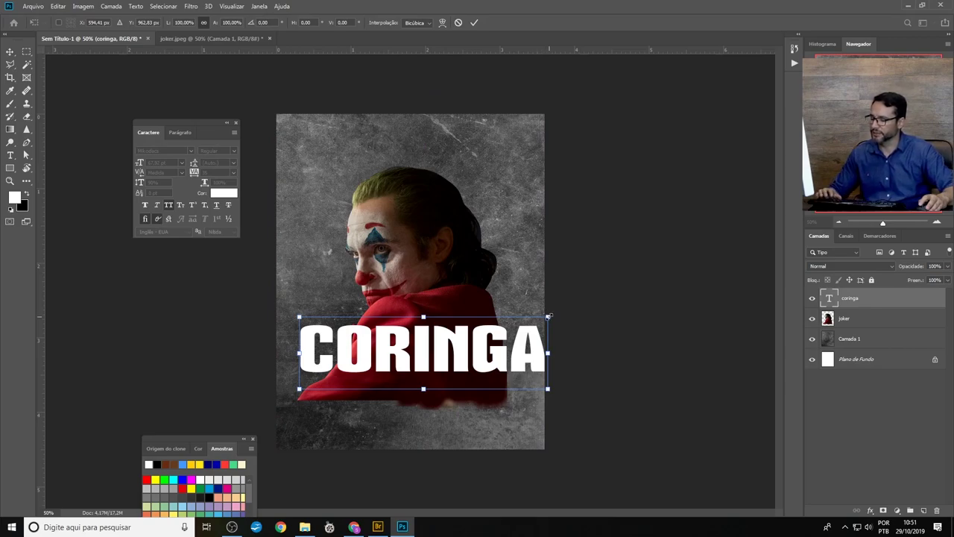
left_click_drag(548, 316, 502, 325)
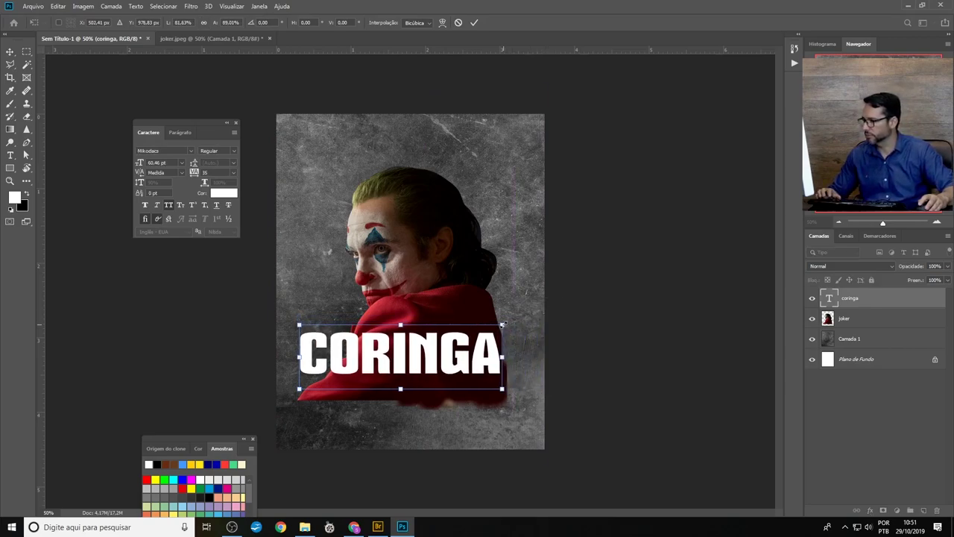
left_click_drag(466, 352, 473, 342)
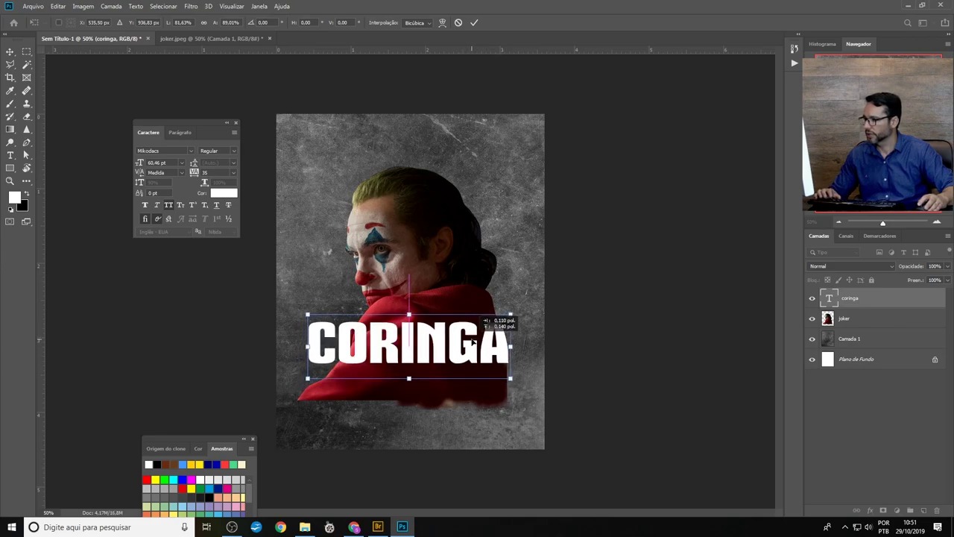
key("Return")
Step: Raise the Joker photo, then shift the photo and coringa title together
left_click(837, 321)
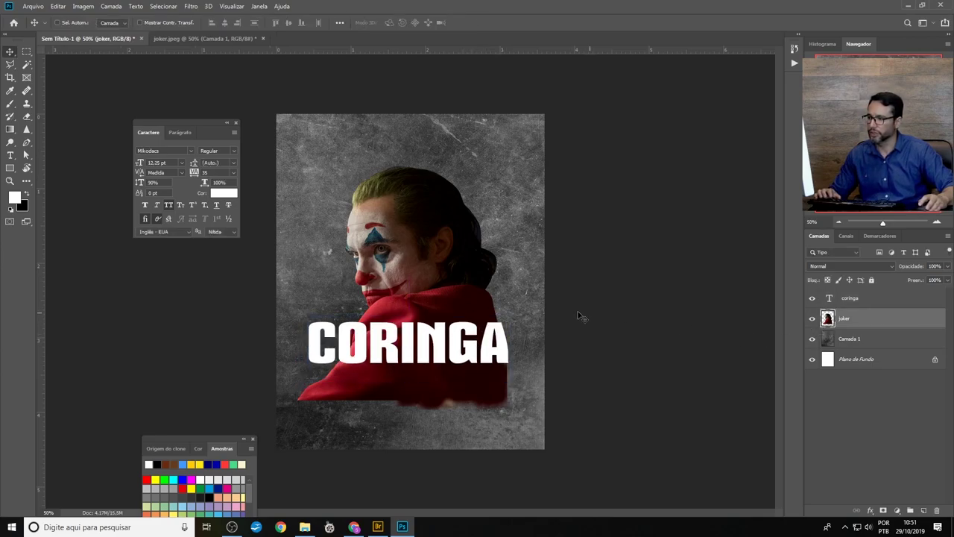
left_click_drag(461, 284, 459, 243)
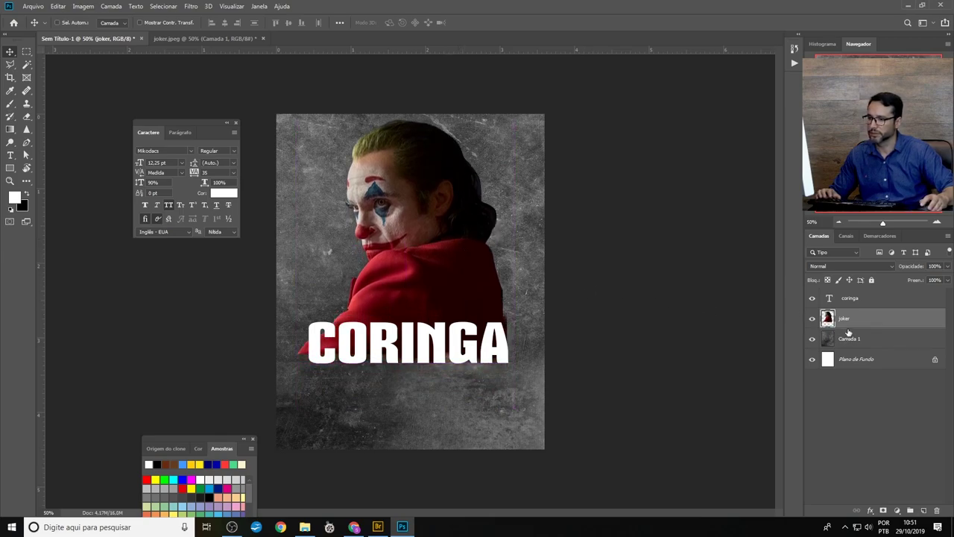
left_click(853, 300, "shift")
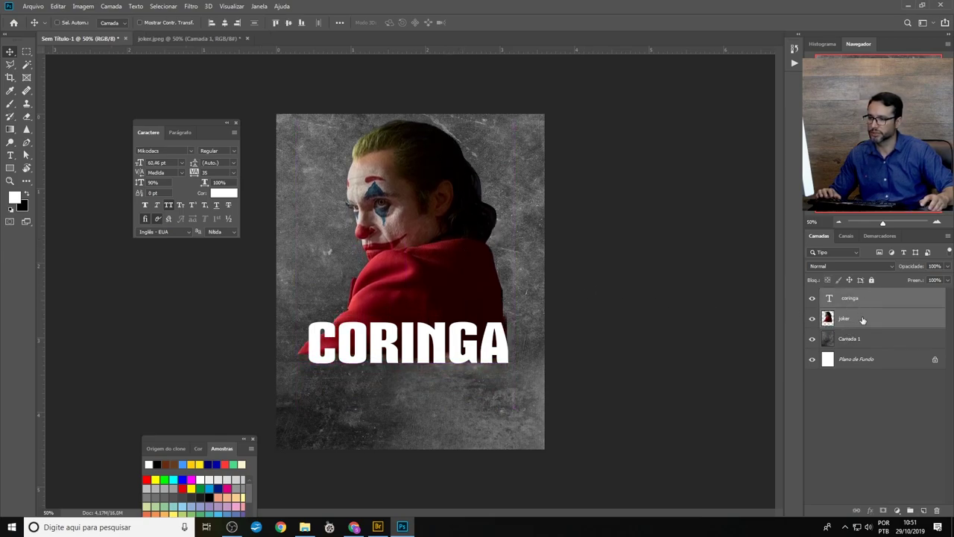
left_click_drag(495, 276, 471, 289)
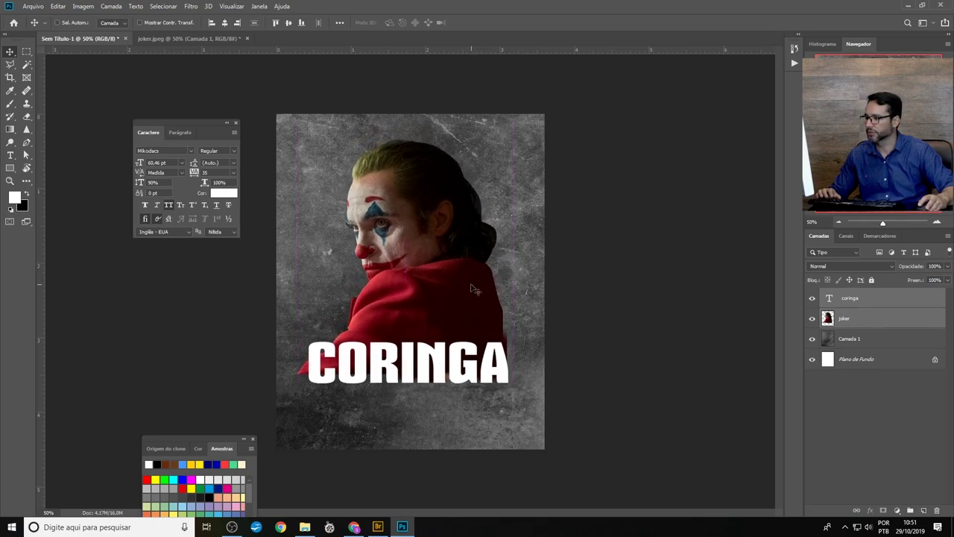
left_click(854, 319, "ctrl")
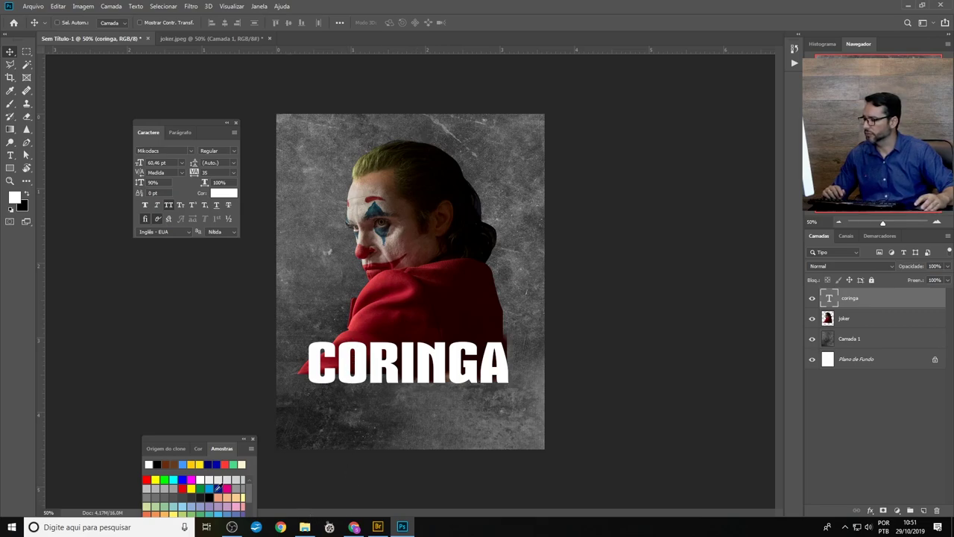
Step: Search Google Images for 'metal grunge texture' and preview a grunge metal texture
left_click(353, 526)
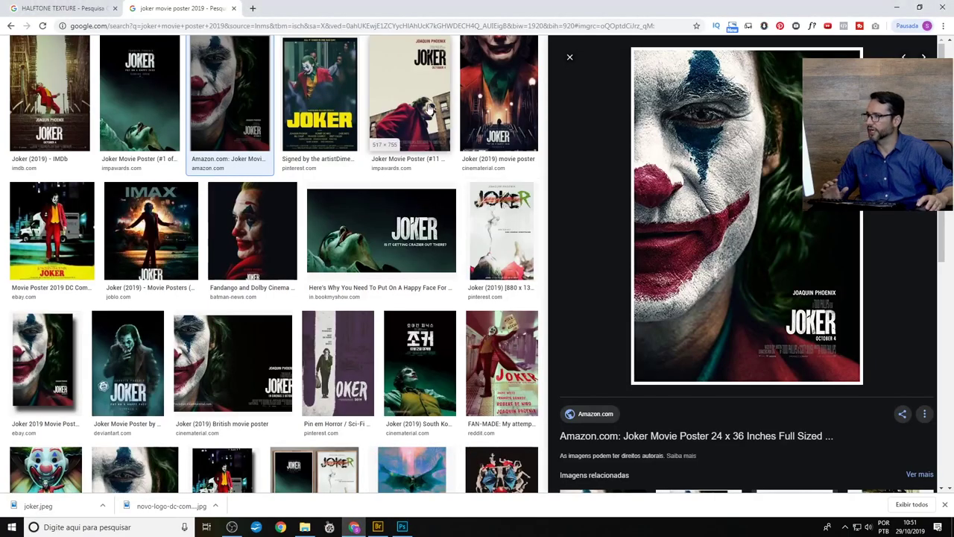
left_click(253, 8)
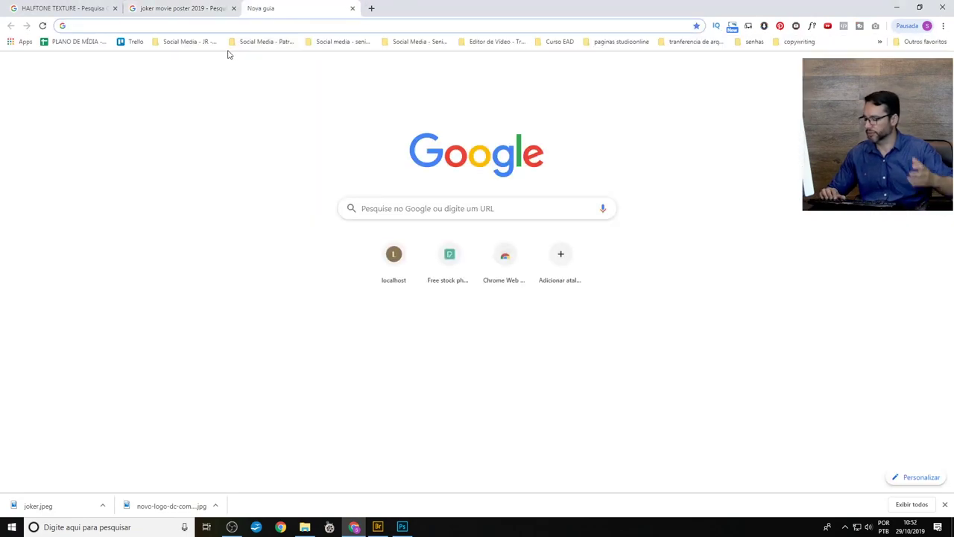
type("metal ")
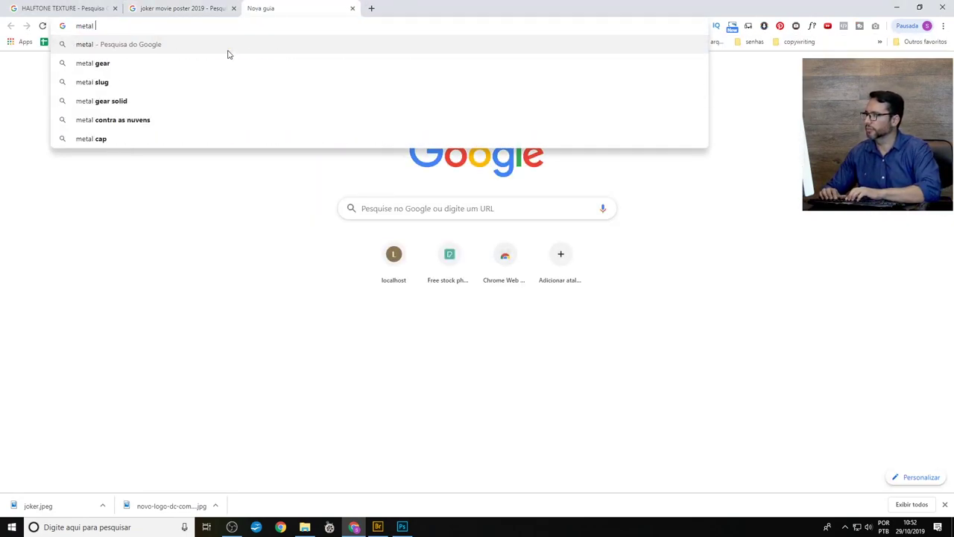
type("grunge te")
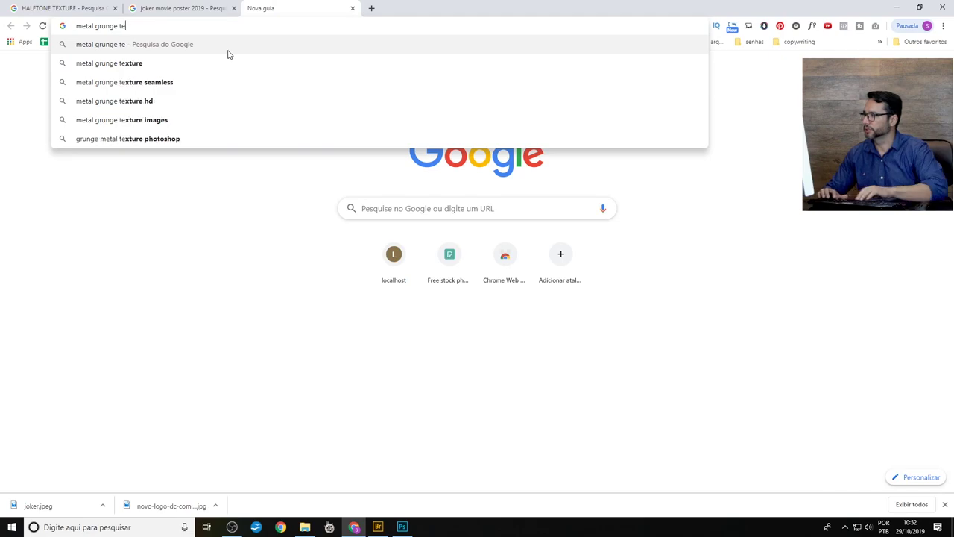
key("Down")
key("Return")
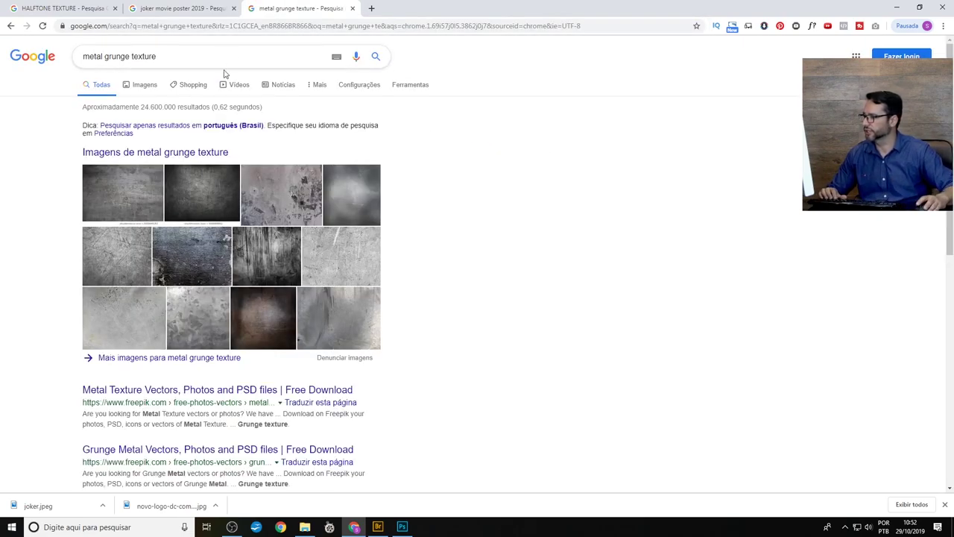
left_click(146, 89)
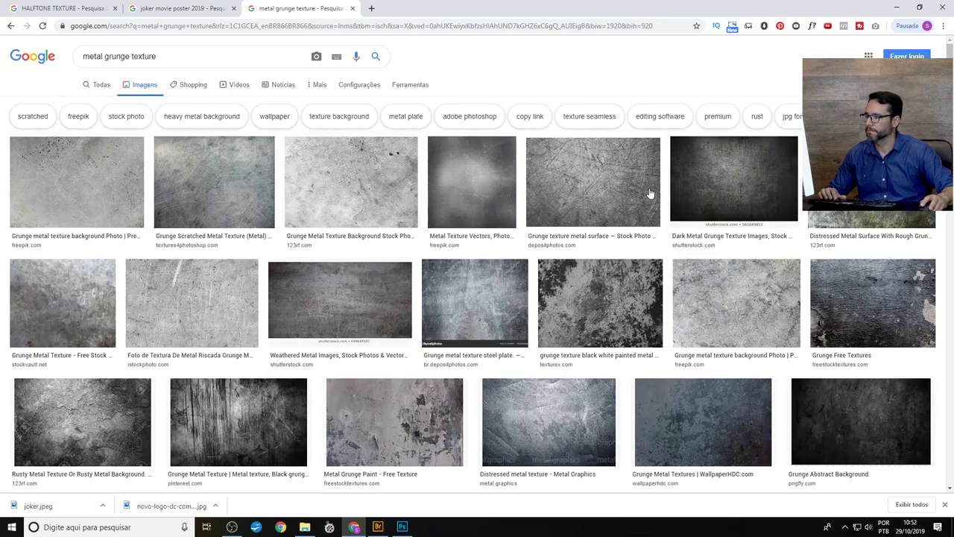
mouse_move(351, 183)
left_click(359, 215)
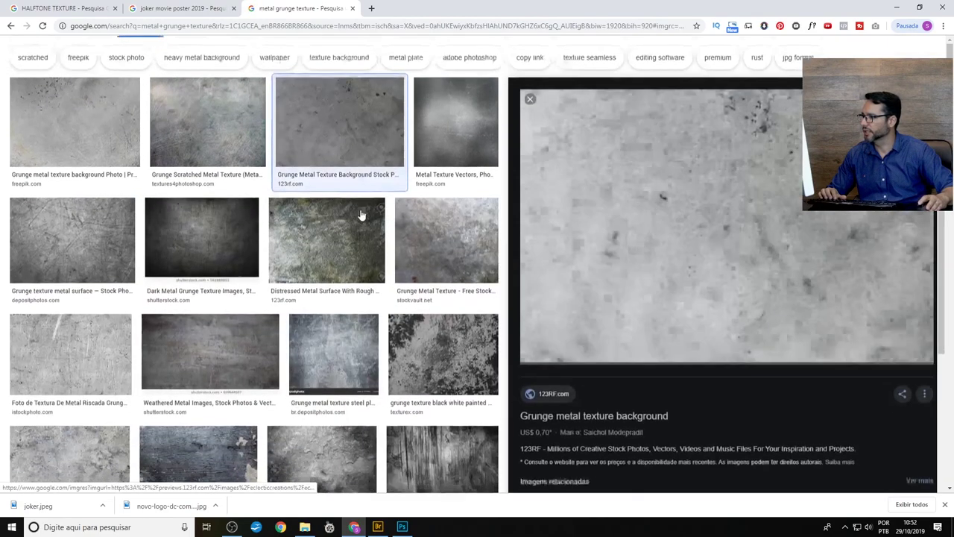
Step: Copy the project's images folder path from the file browser
left_click(378, 526)
left_click(459, 48)
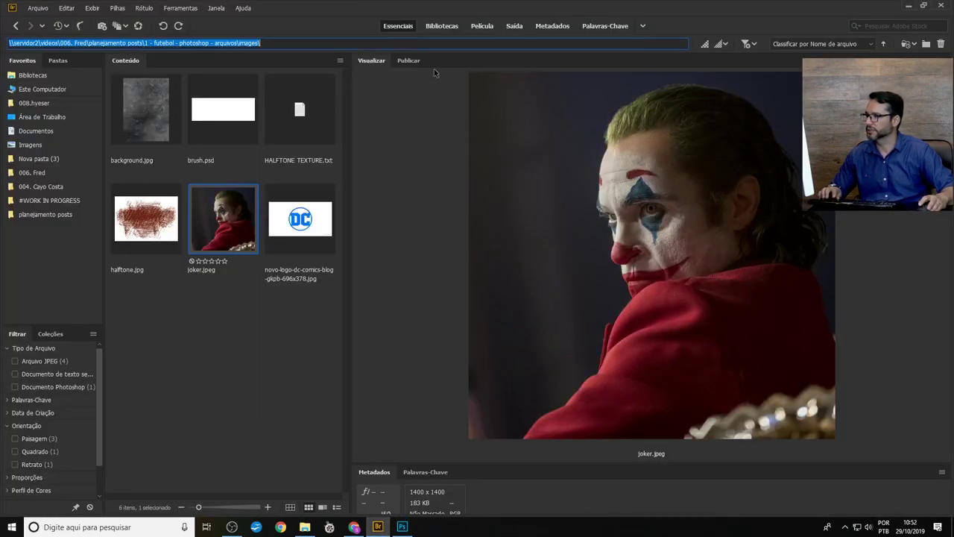
left_click(279, 325)
key("alt+Tab")
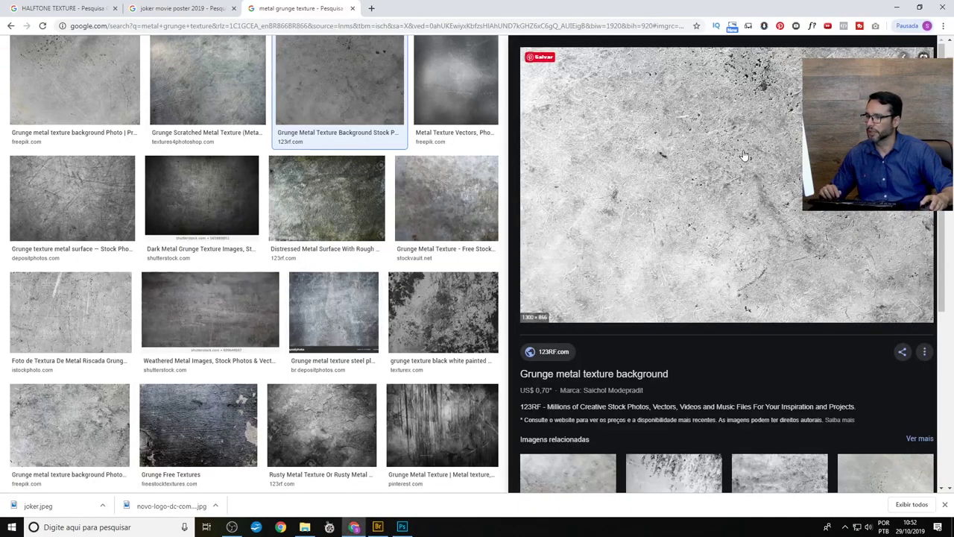
Step: Save the texture as grunge.jpg in the images folder and show it in its folder
right_click(744, 155)
left_click(780, 252)
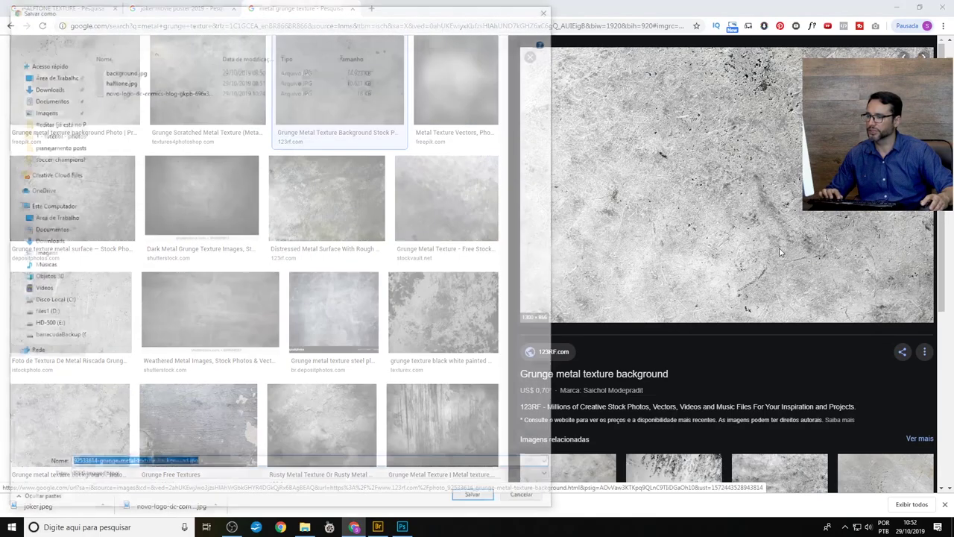
type("\\\\servidor2\\videos\\006. Fred\\planejamento posts\\1 - futebol - photoshop - arquivos\\images\\")
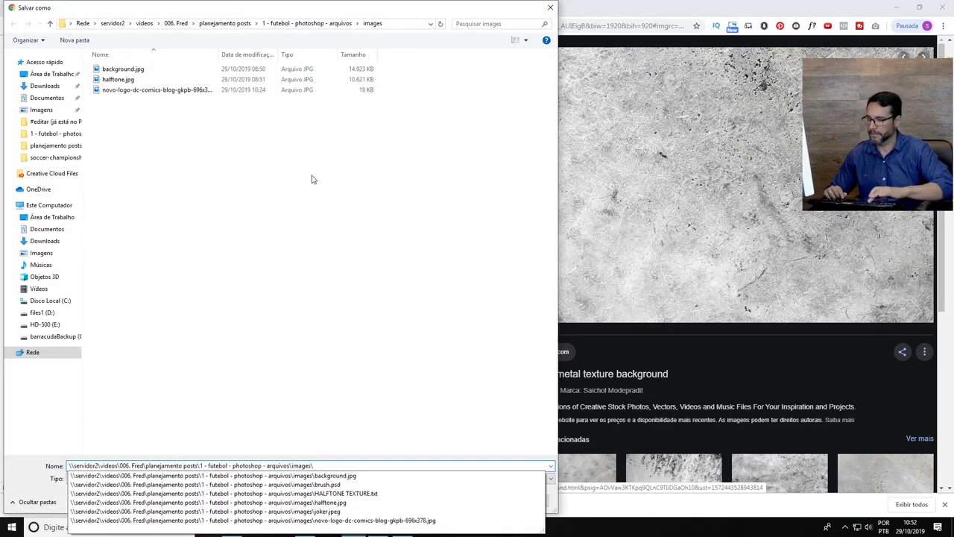
left_click(345, 466)
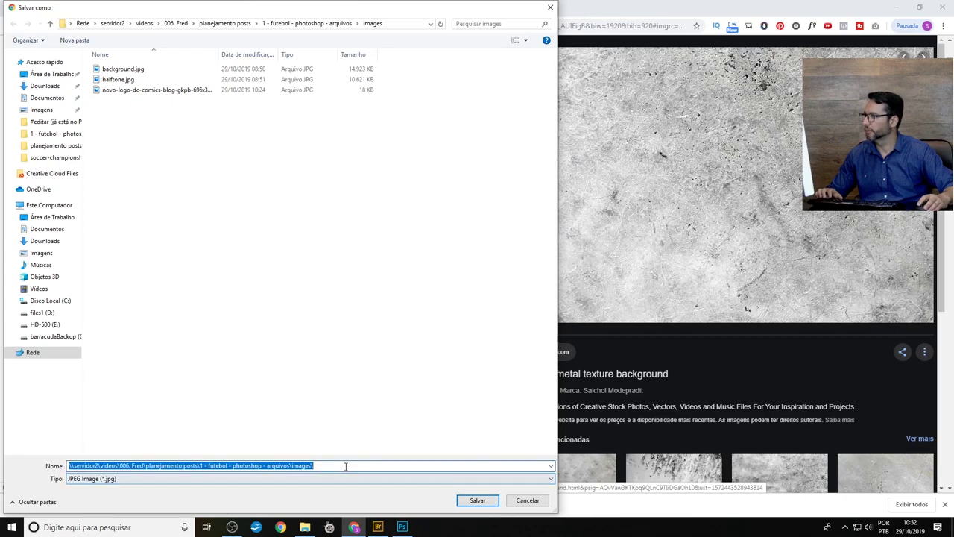
type("grun")
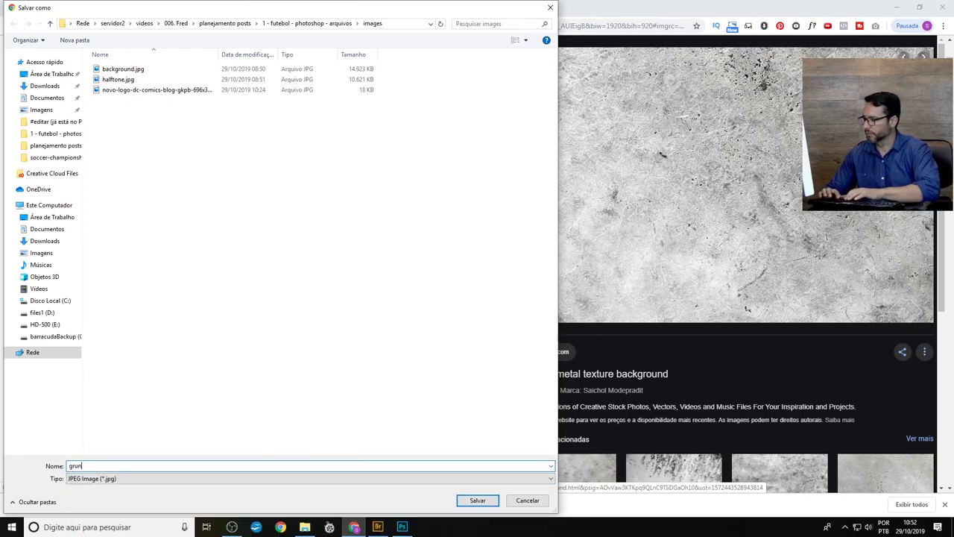
type("ge")
key("Return")
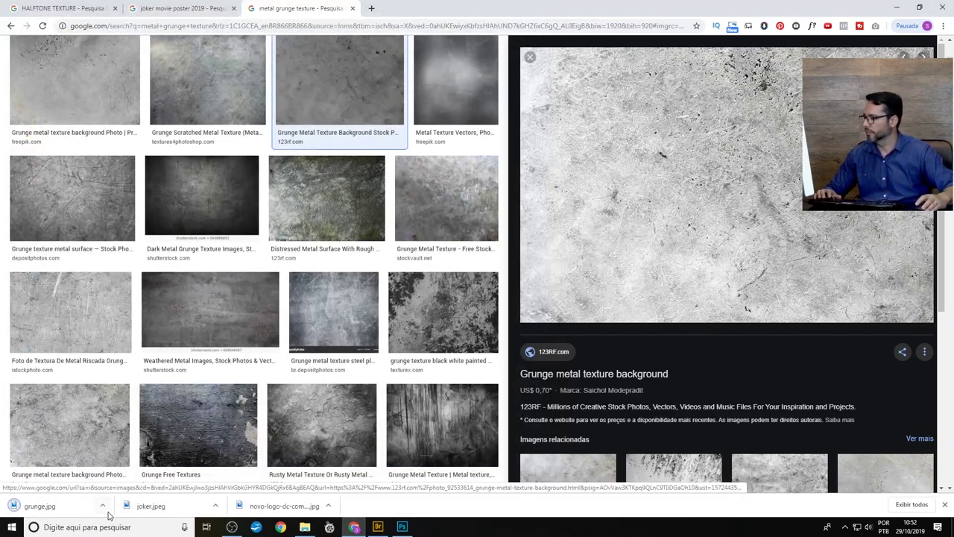
left_click(102, 506)
left_click(139, 472)
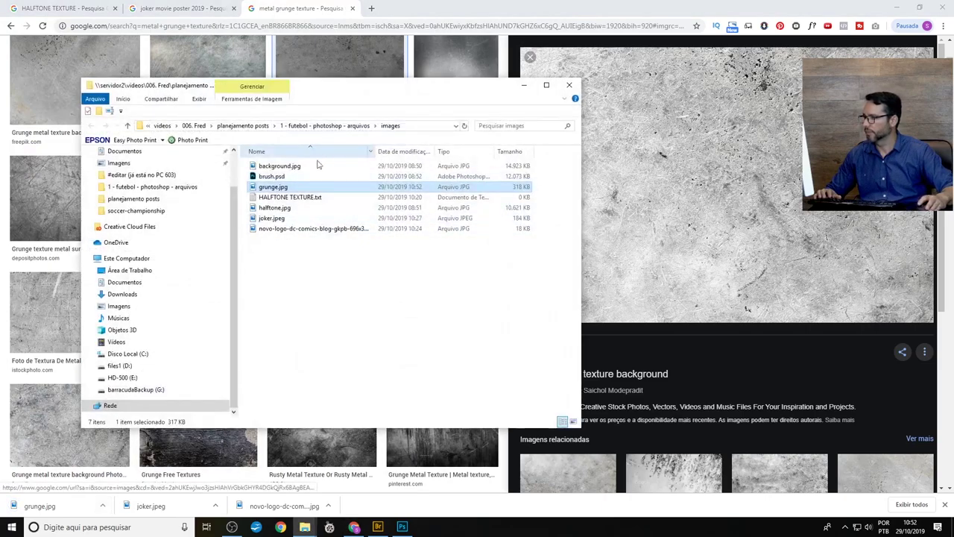
Step: Place grunge.jpg over the poster's lower half and clip it into the CORINGA lettering
mouse_move(282, 191)
left_mouse_down()
mouse_move(405, 531)
mouse_move(457, 132)
left_mouse_up()
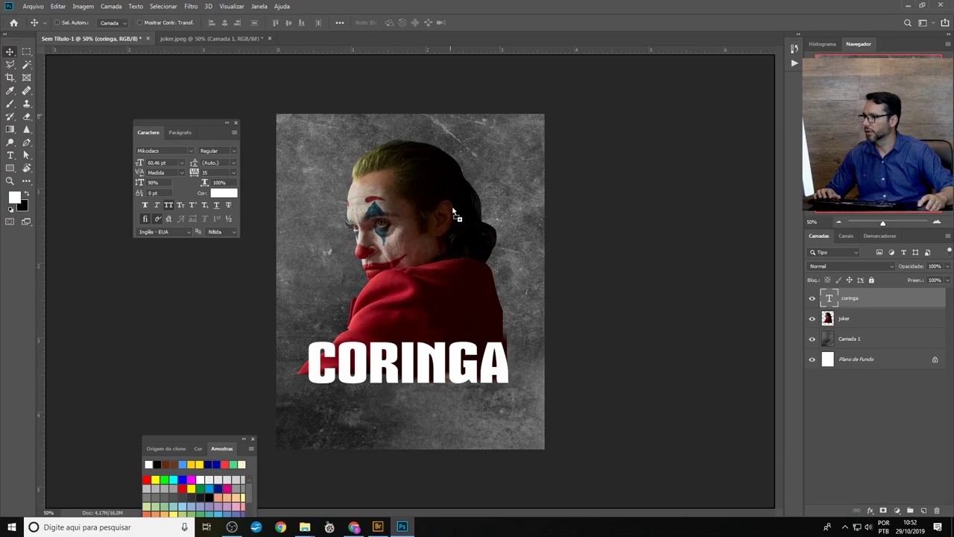
left_click_drag(442, 318, 447, 305)
left_click_drag(452, 270, 452, 334)
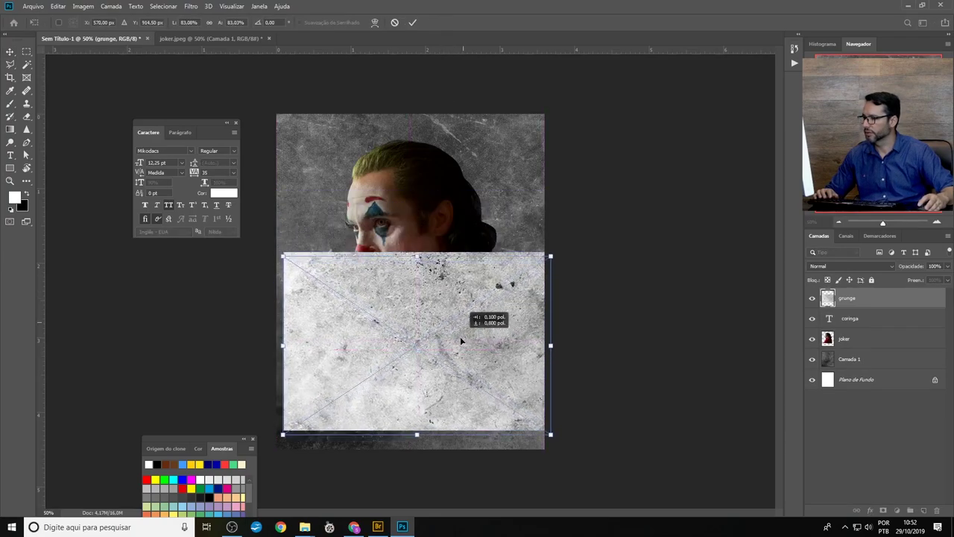
key("Return")
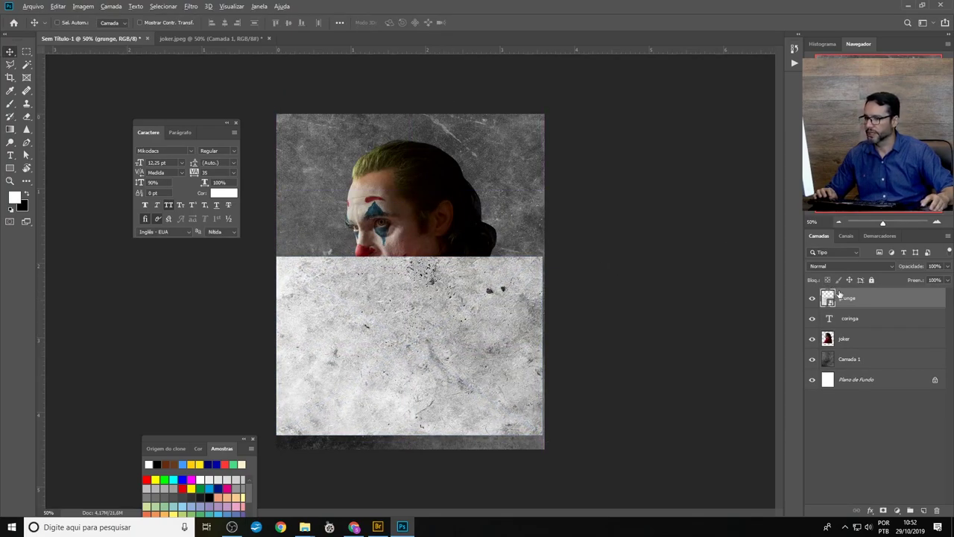
left_click(851, 319)
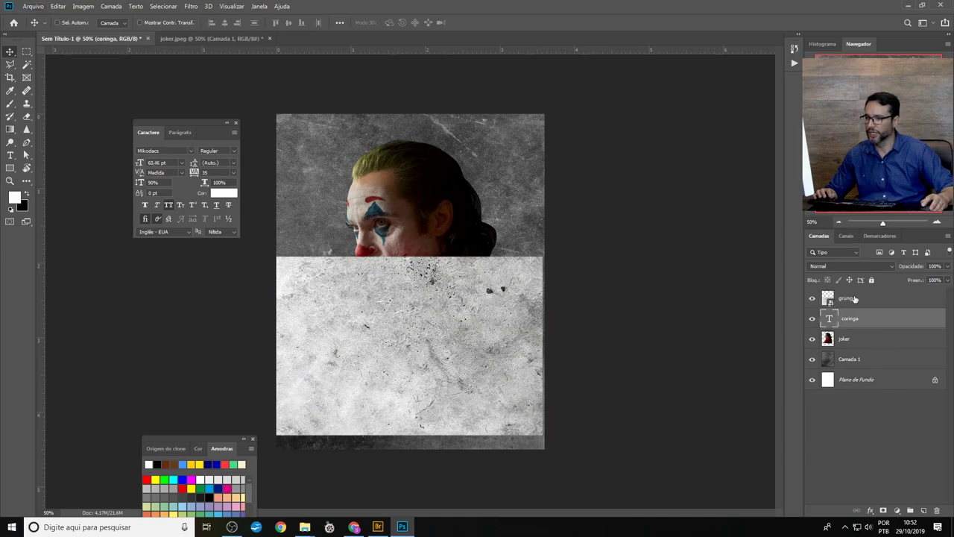
left_click(861, 300)
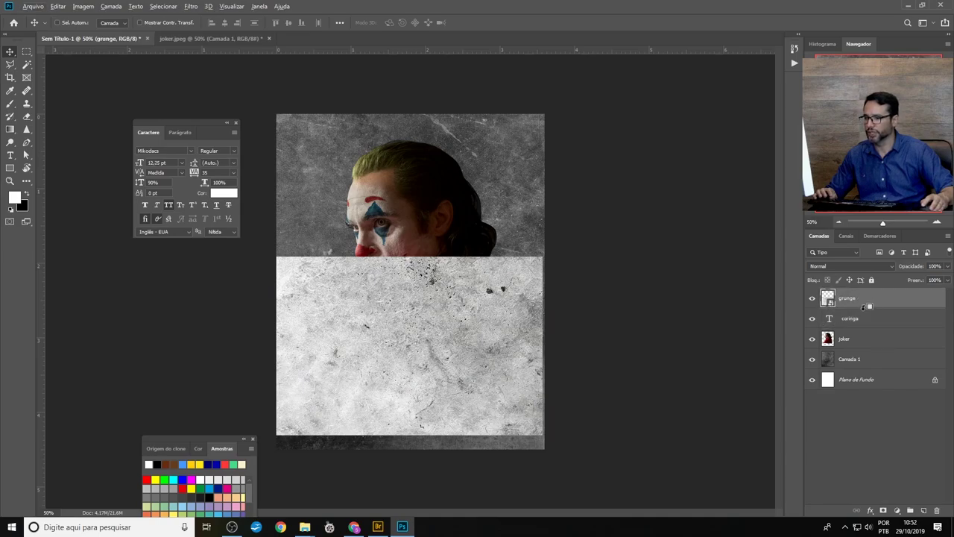
left_click(866, 306, "alt")
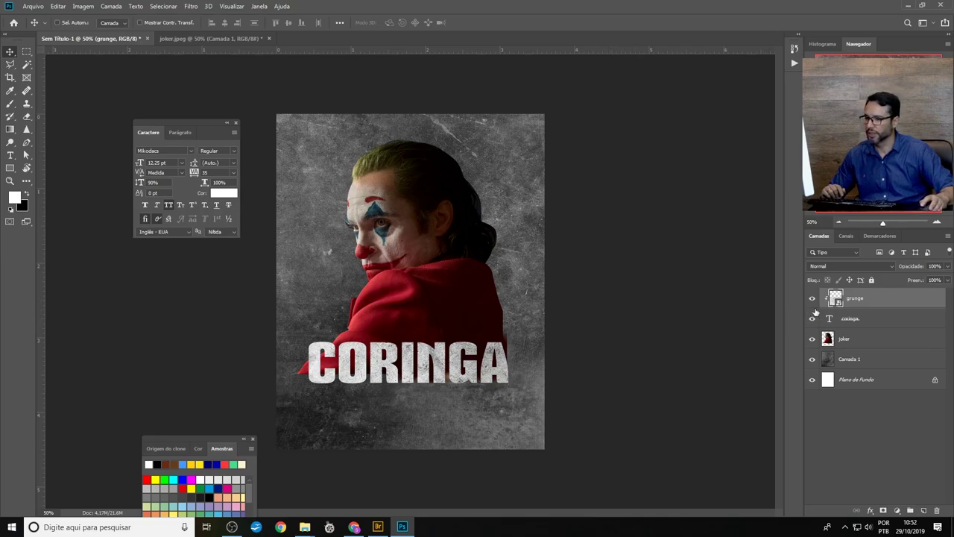
Step: Add a Sombra Projetada drop shadow with default settings to the CORINGA title
left_click(850, 320)
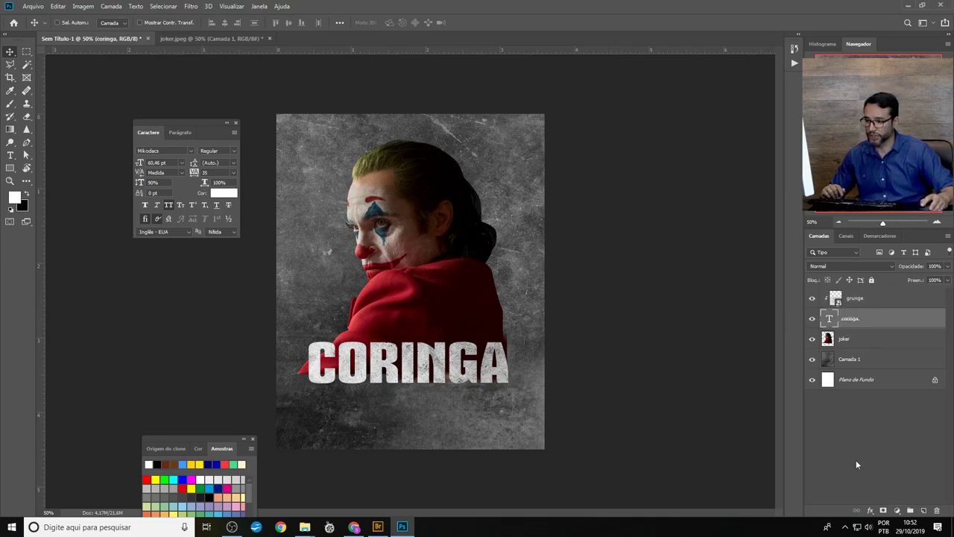
left_click(870, 511)
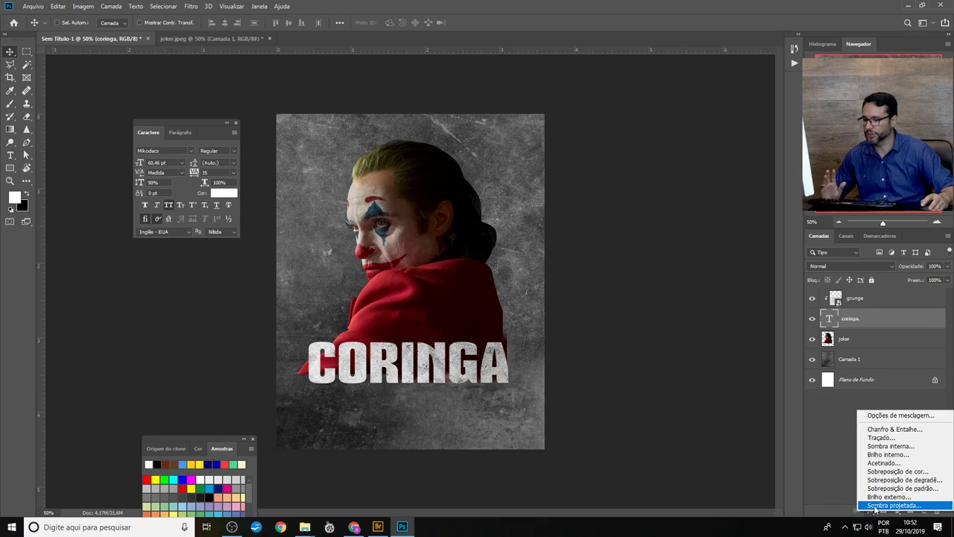
left_click(878, 506)
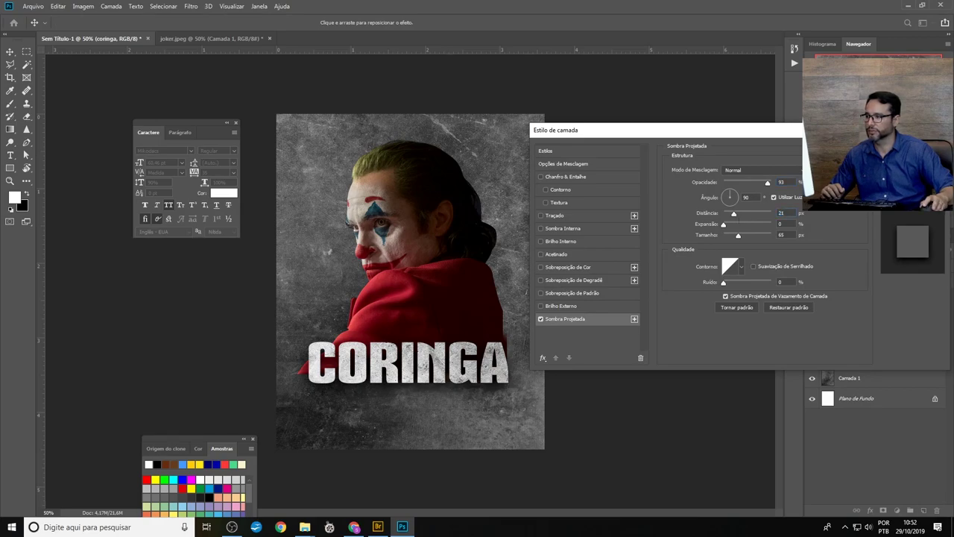
key("Return")
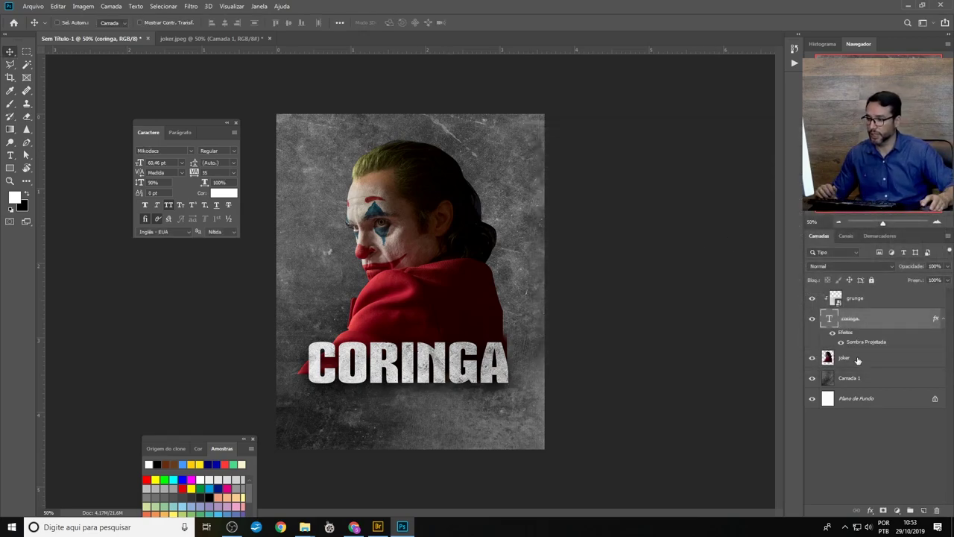
Step: Draw a tall rectangular marquee on the joker layer from the poster top to the title
left_click(858, 360)
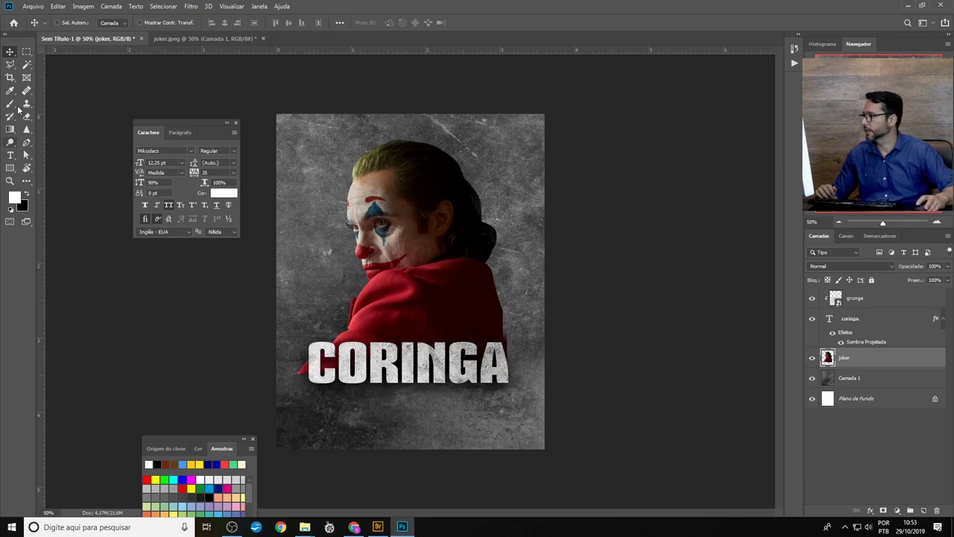
left_click(26, 53)
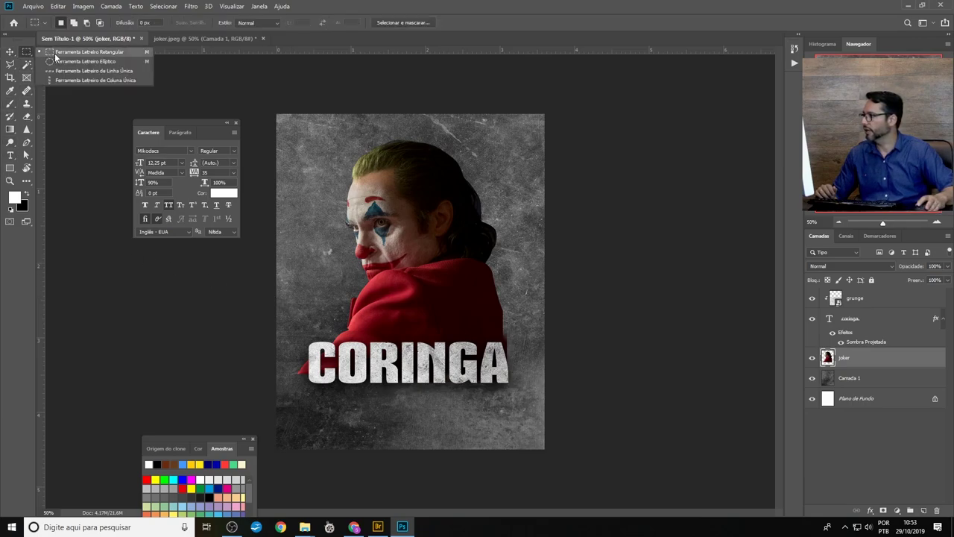
left_click(58, 54)
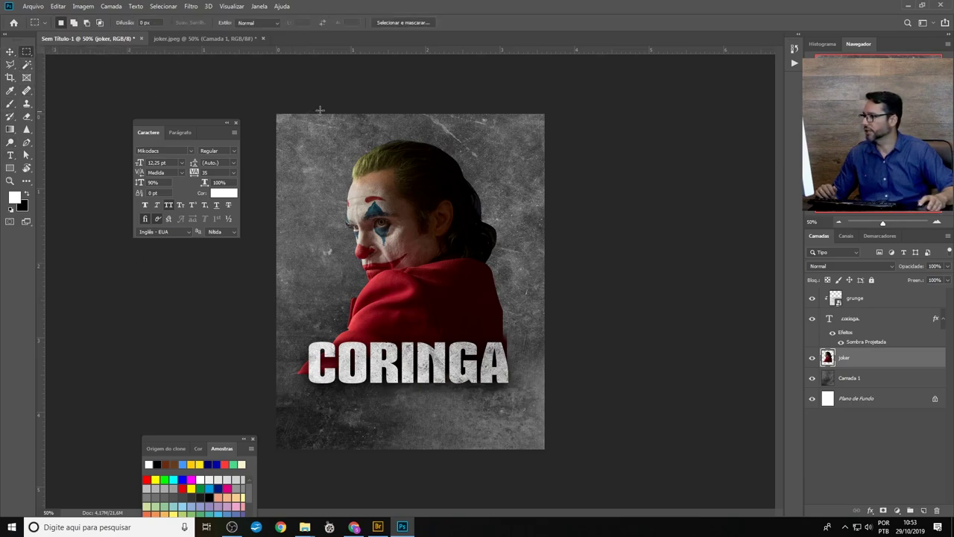
left_click_drag(337, 101, 477, 369)
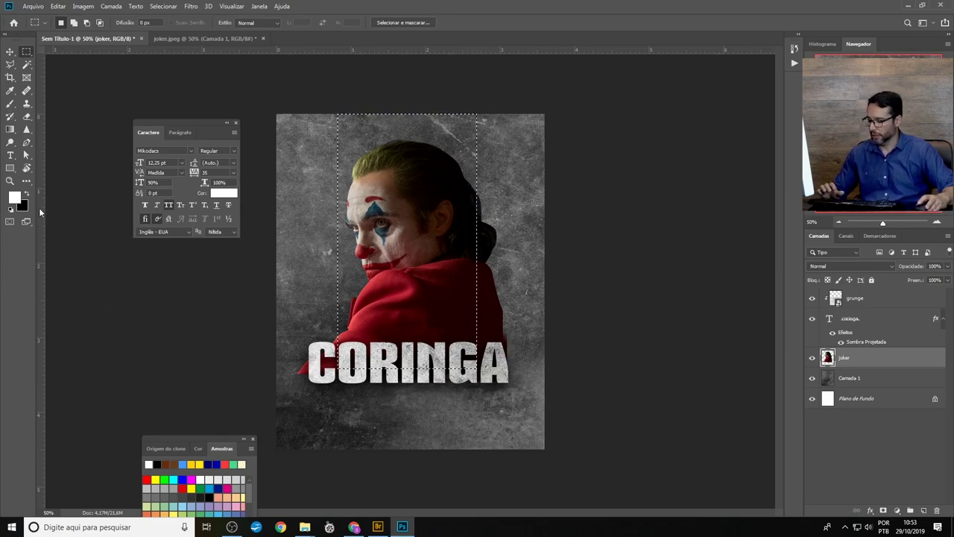
Step: Sample dark red from the Joker's cape as the paint colour
key("i")
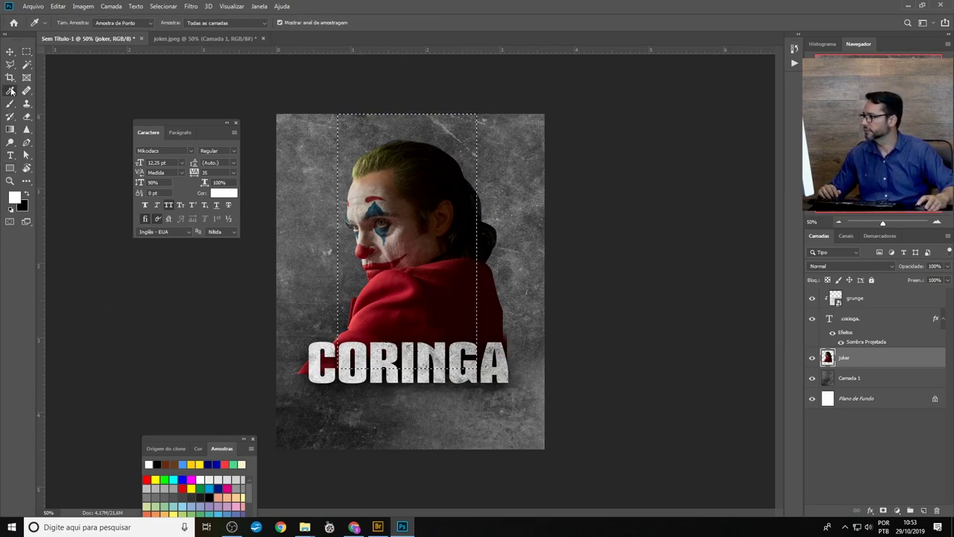
left_click(380, 280)
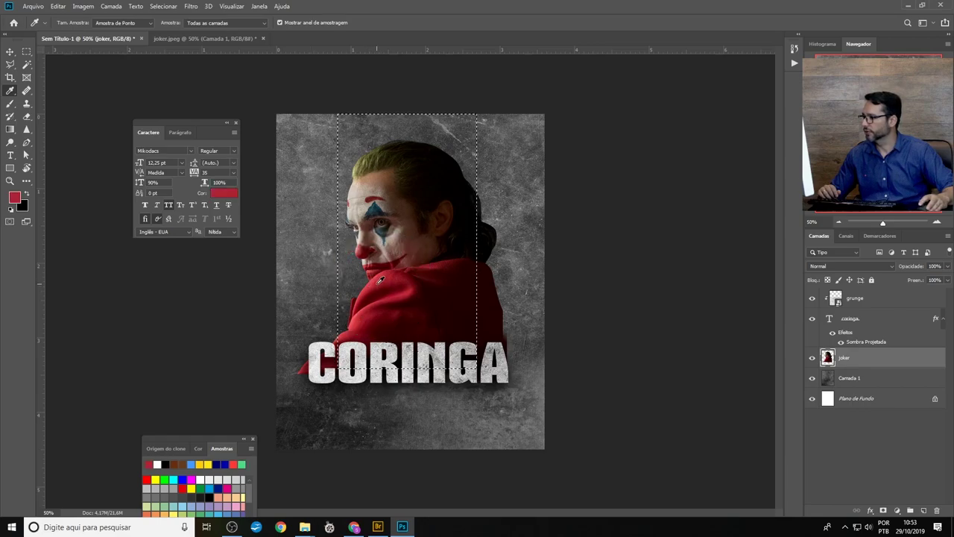
left_click(381, 276)
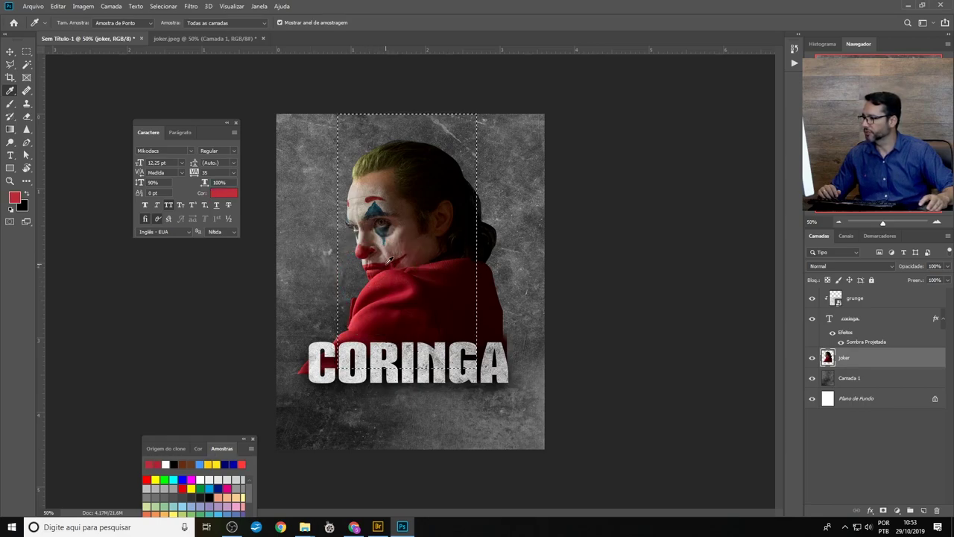
left_click(388, 259)
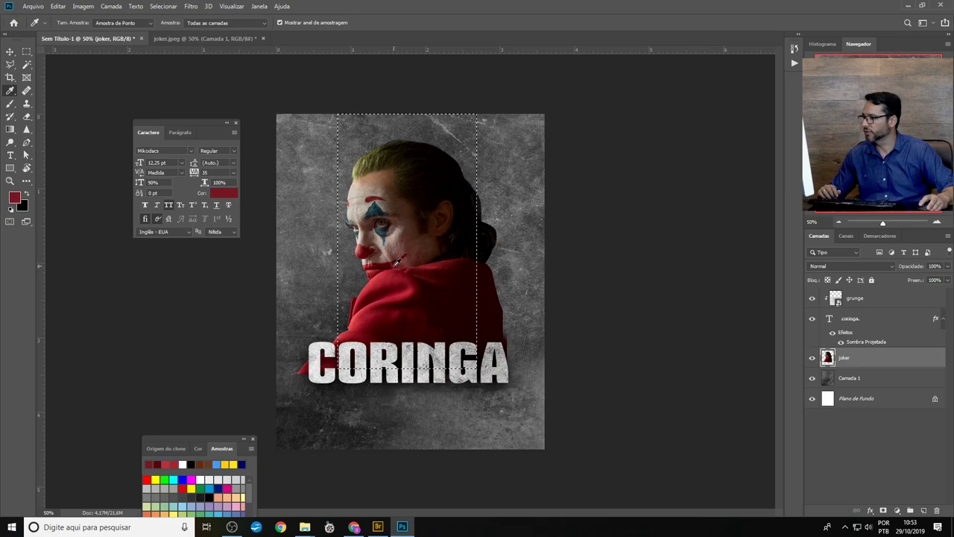
left_click(396, 261)
left_click(386, 288)
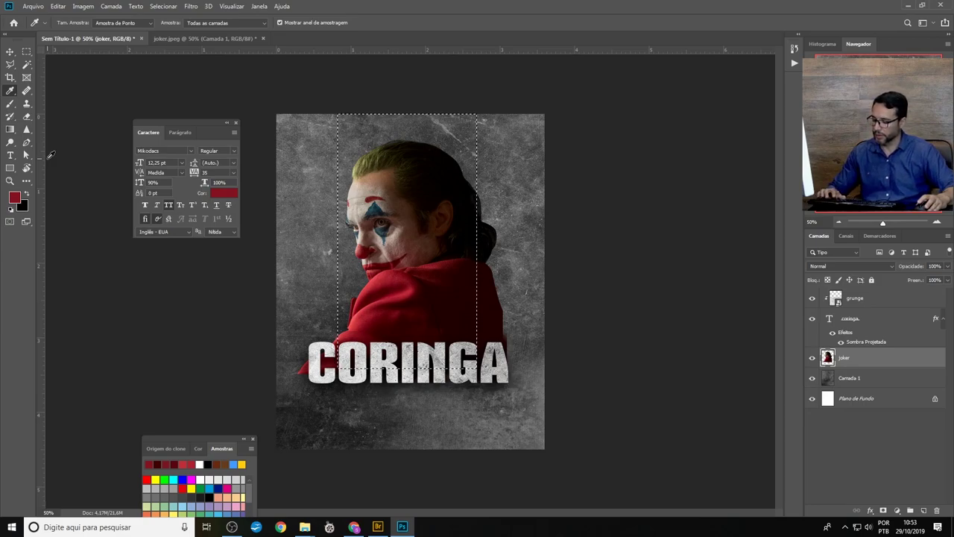
Step: Try a Paint Bucket red fill in the rectangle on the photo layer, then undo it
left_click(10, 129)
right_click(10, 131)
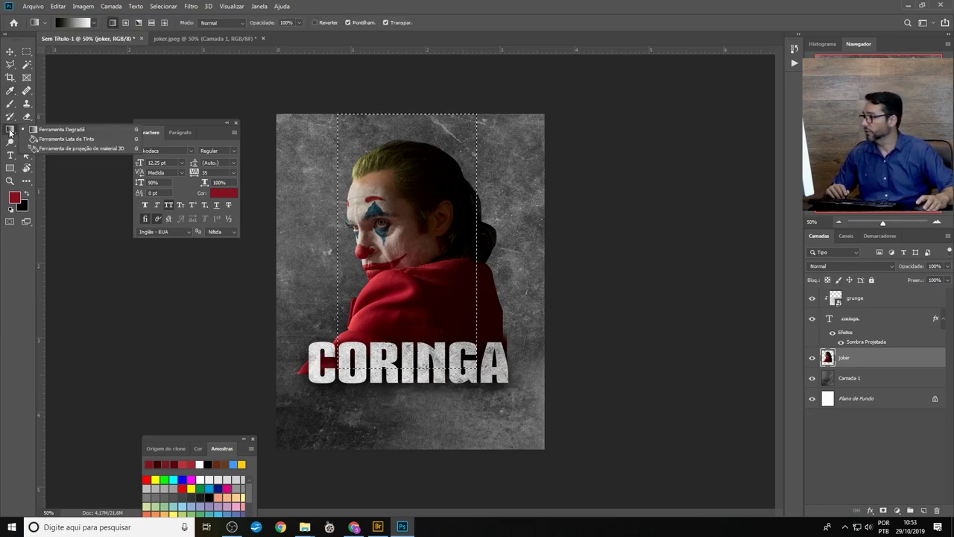
left_click(97, 138)
left_click(367, 133)
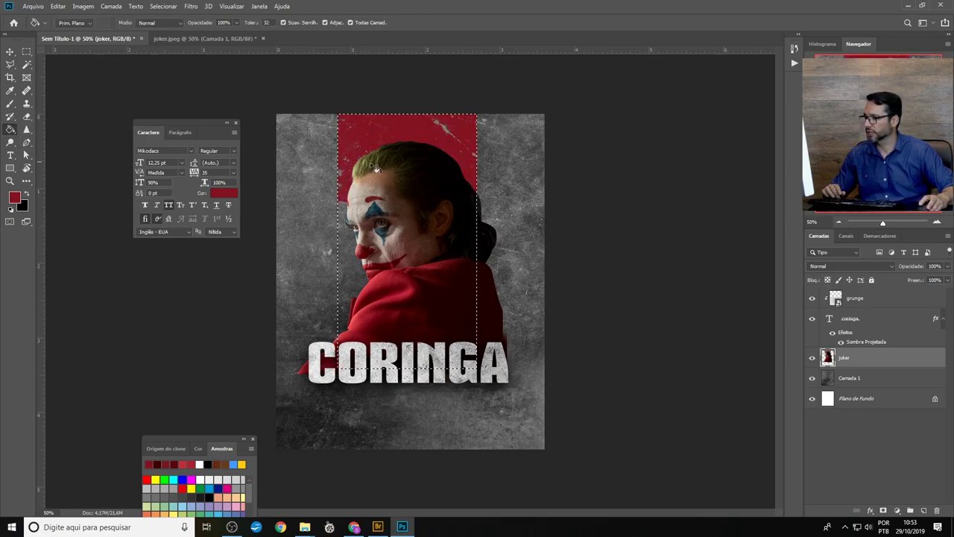
key("ctrl+z")
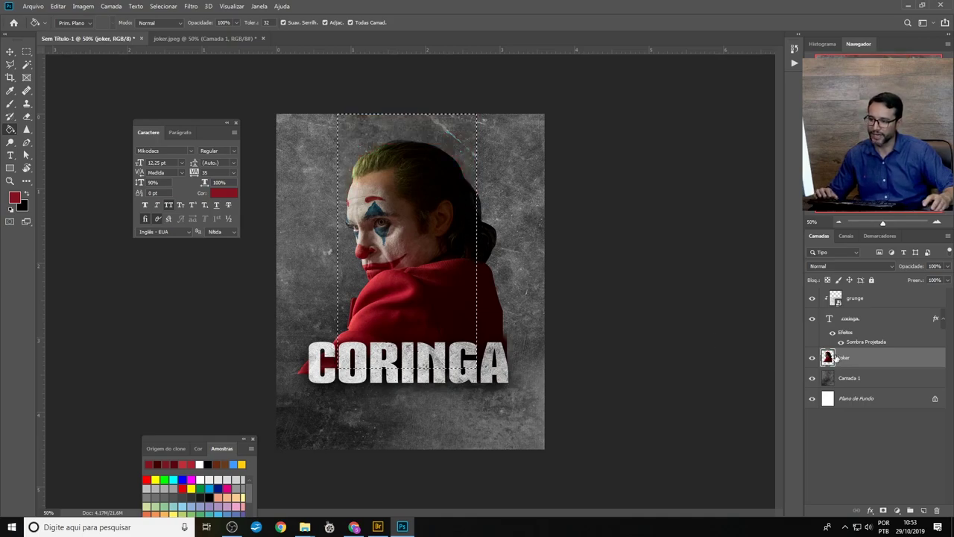
Step: Rename the Camada 1 texture layer to background
left_click(863, 380)
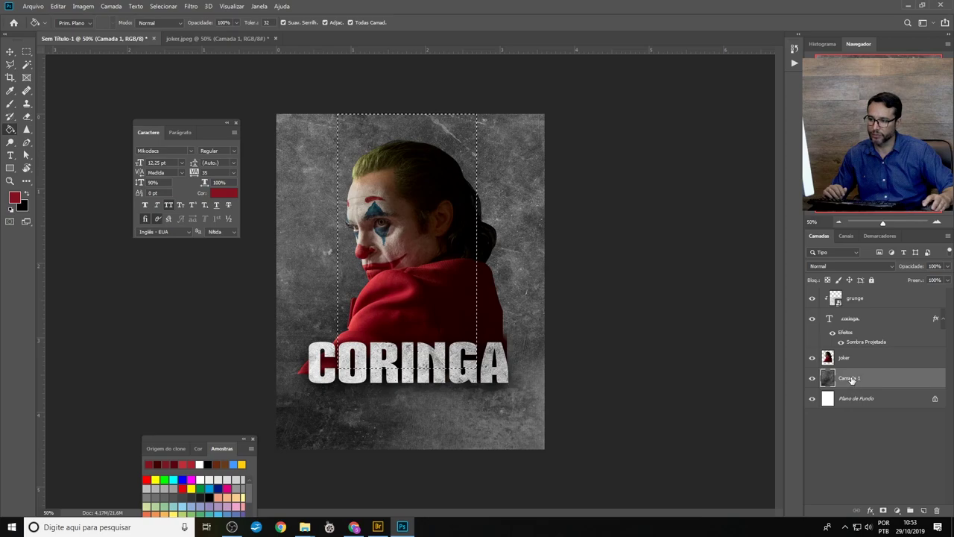
double_click(850, 378)
type("background")
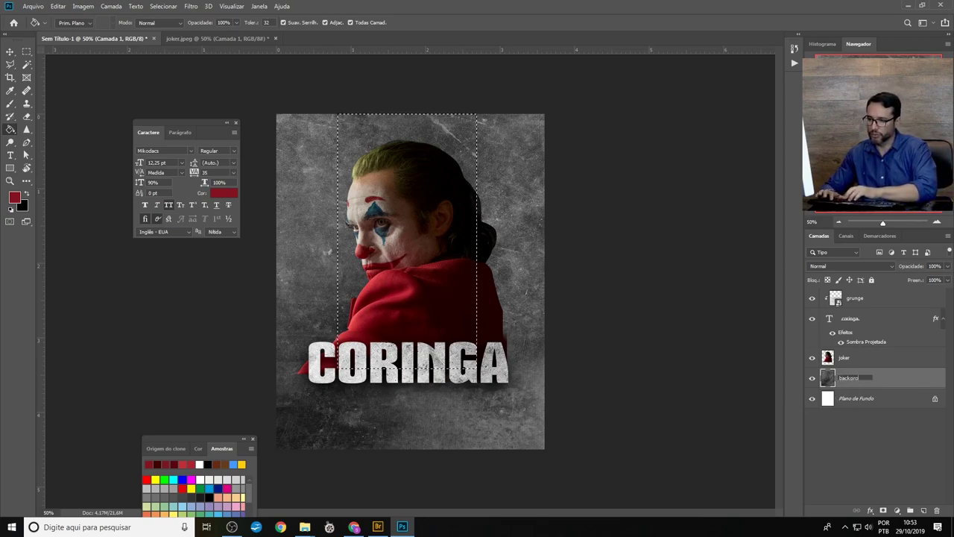
key("Return")
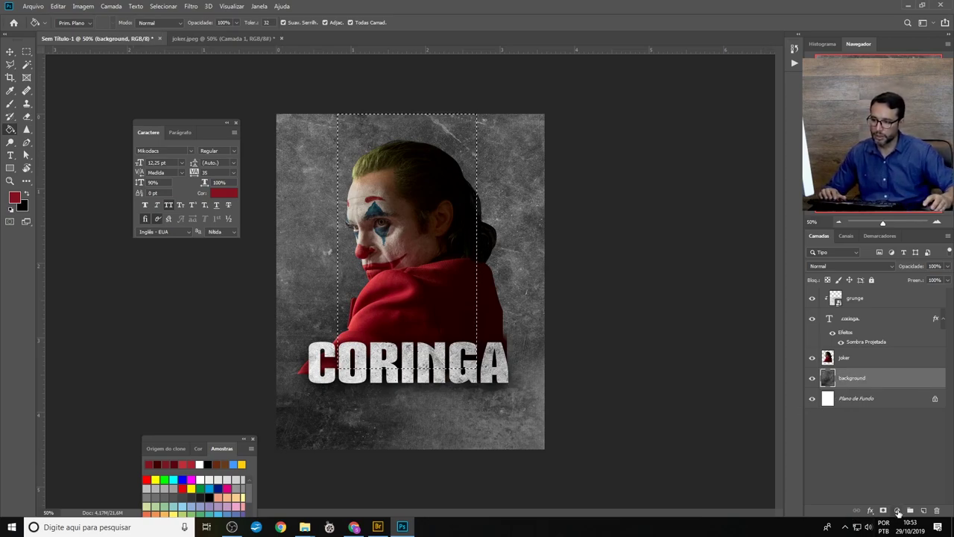
Step: Create a layer named retangulo, fill the selected rectangle dark red, and deselect
left_click(924, 511)
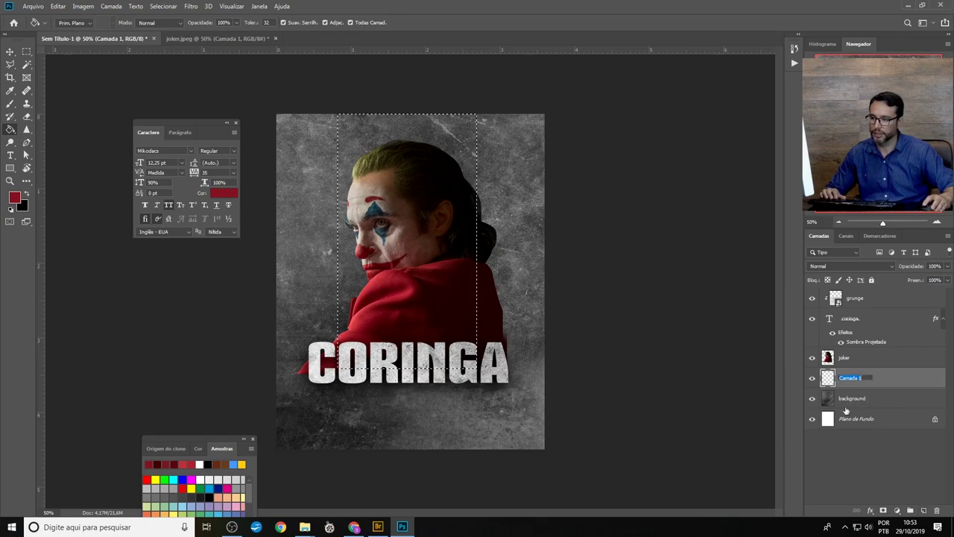
type("retangulo")
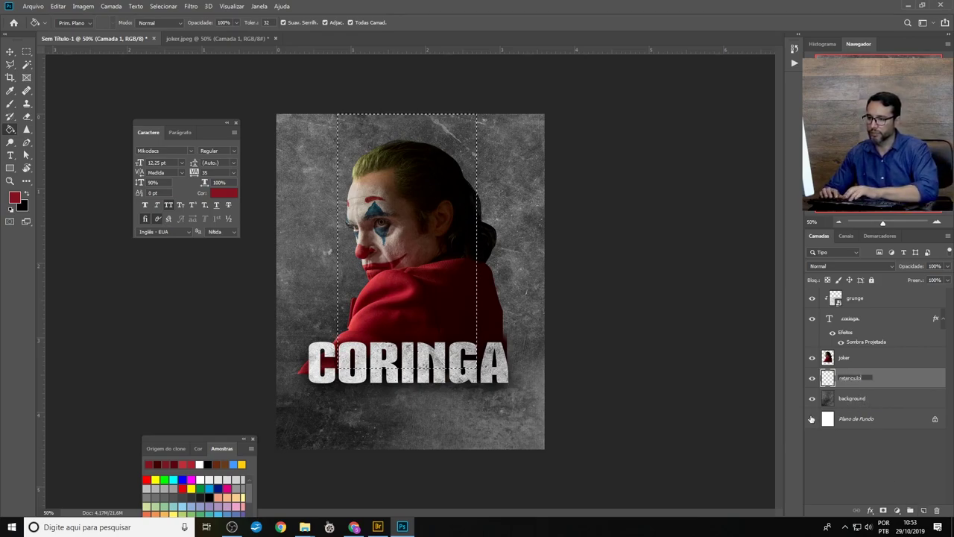
key("Return")
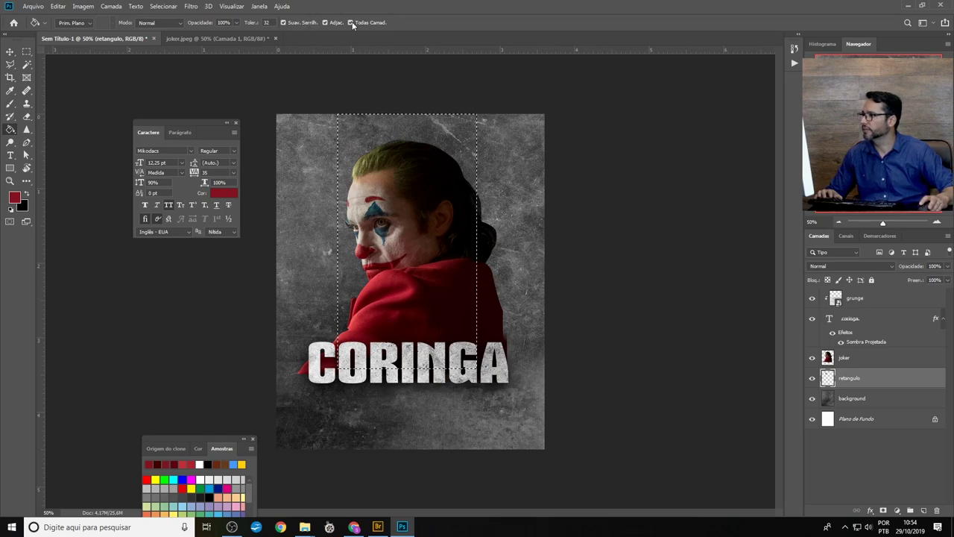
left_click(370, 132)
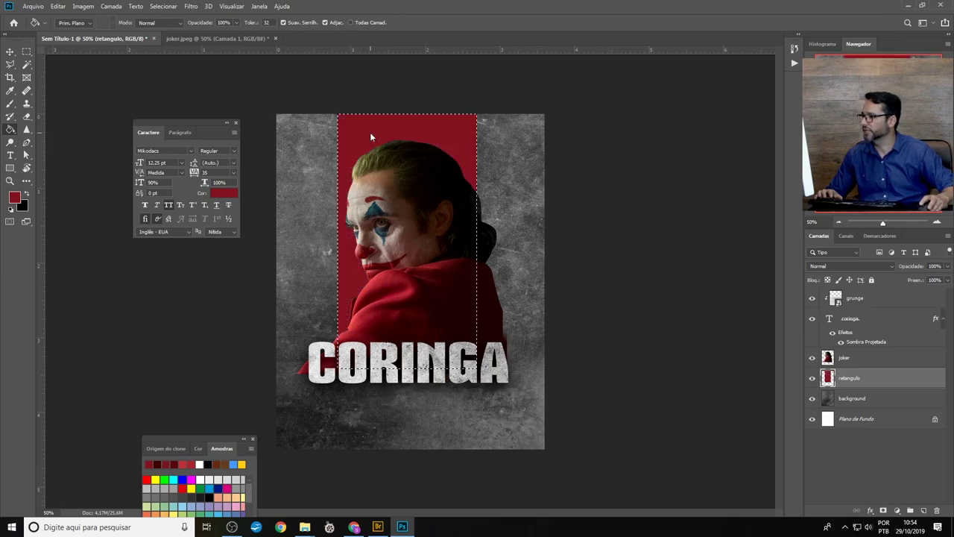
key("ctrl+d")
key("ctrl+s")
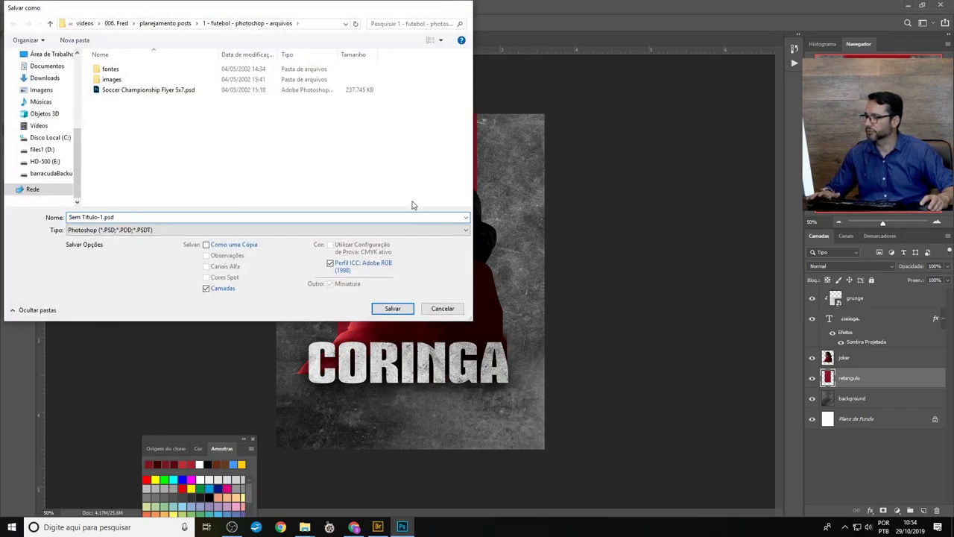
key("Escape")
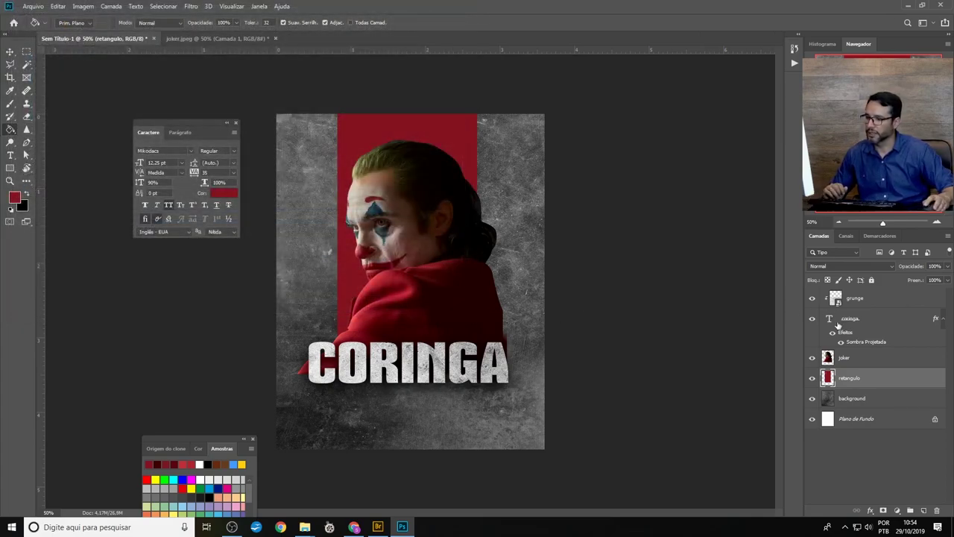
Step: Move the CORINGA title slightly lower
left_click(841, 359)
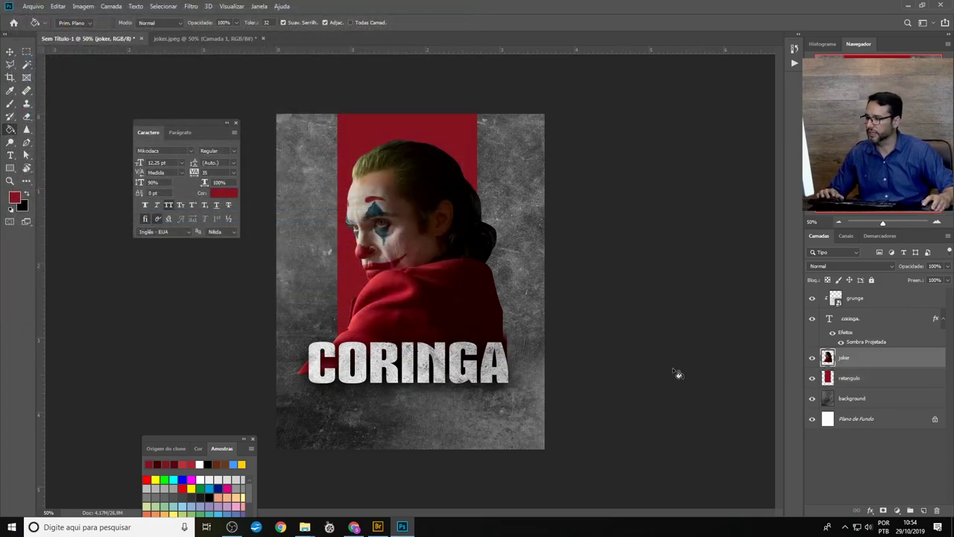
left_click(856, 320)
key("v")
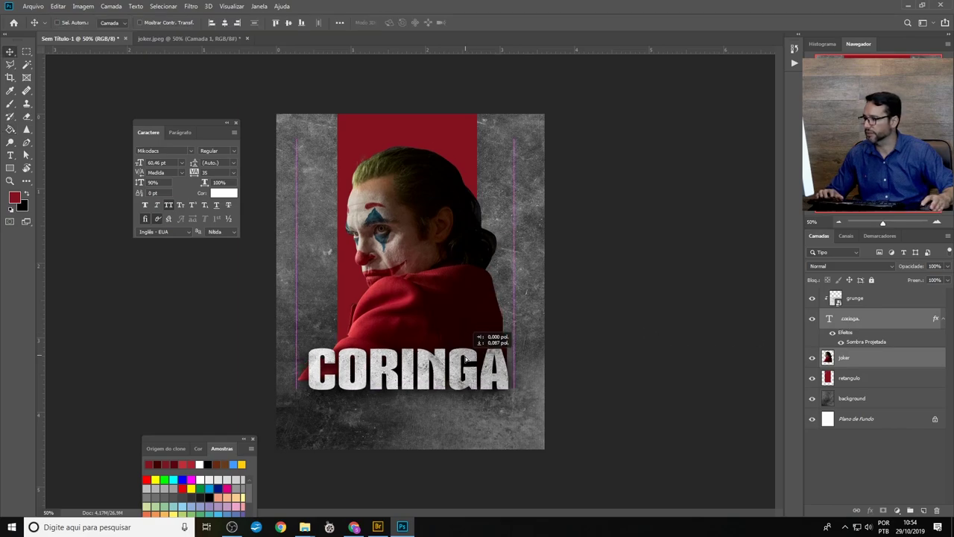
left_click_drag(466, 356, 466, 376)
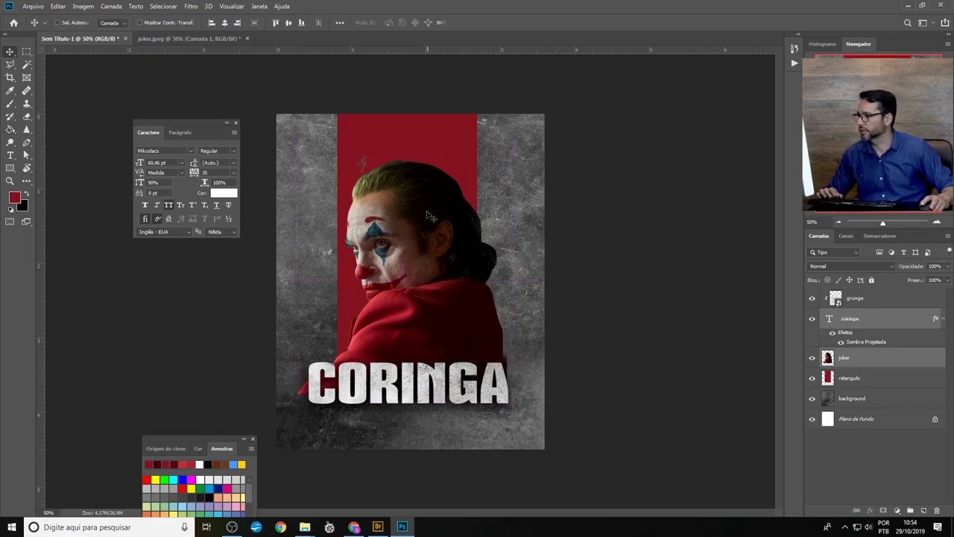
left_click(388, 181)
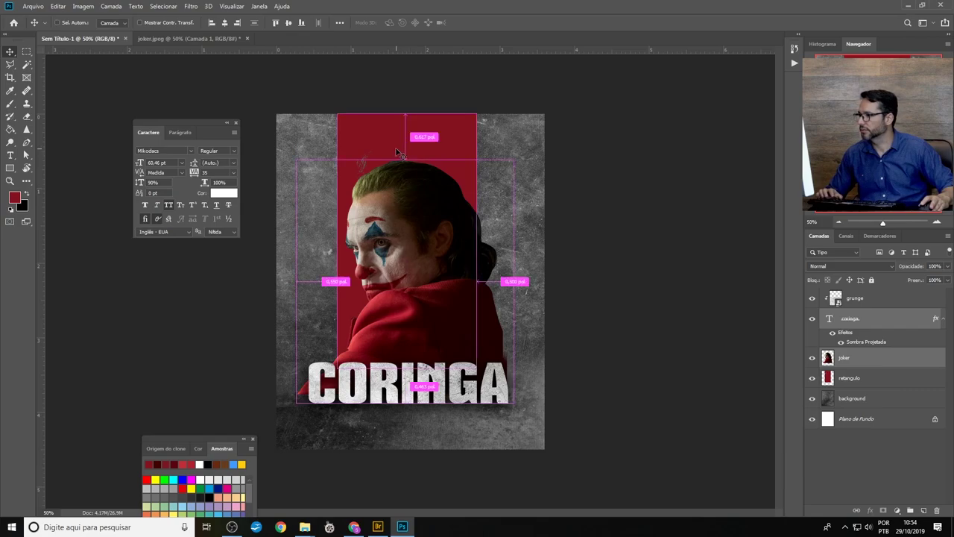
Step: Shift the red rectangle slightly to the right
left_click(866, 360)
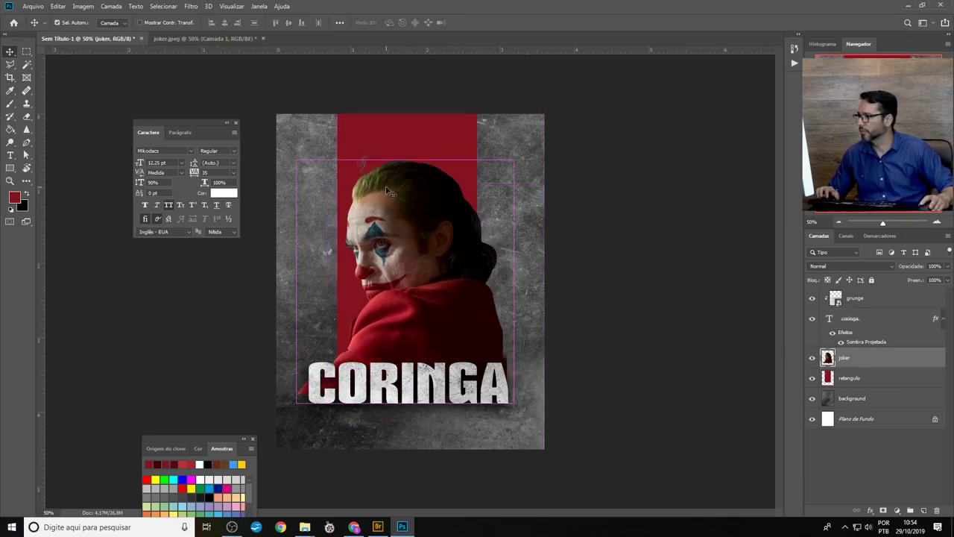
mouse_move(393, 147)
left_mouse_down()
mouse_move(408, 143)
mouse_move(391, 143)
left_mouse_up()
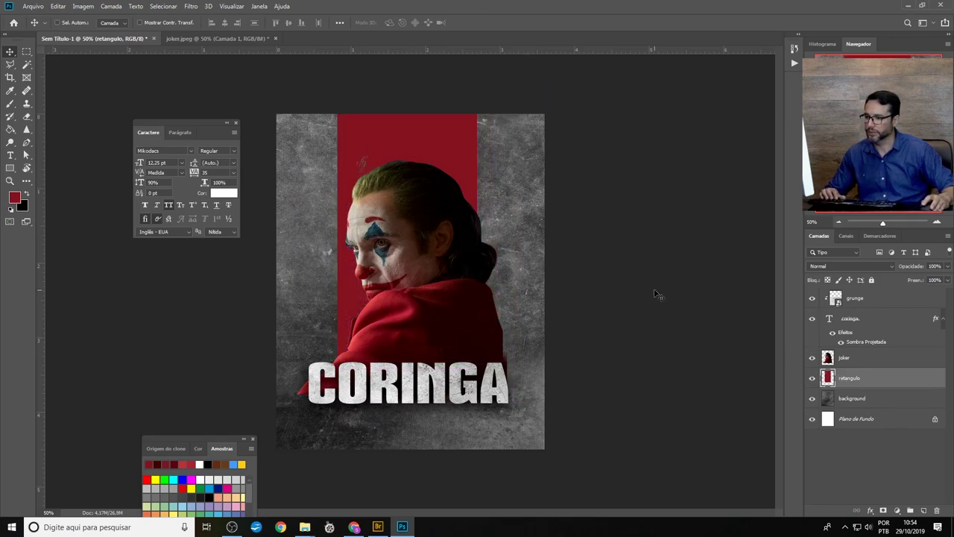
key("b")
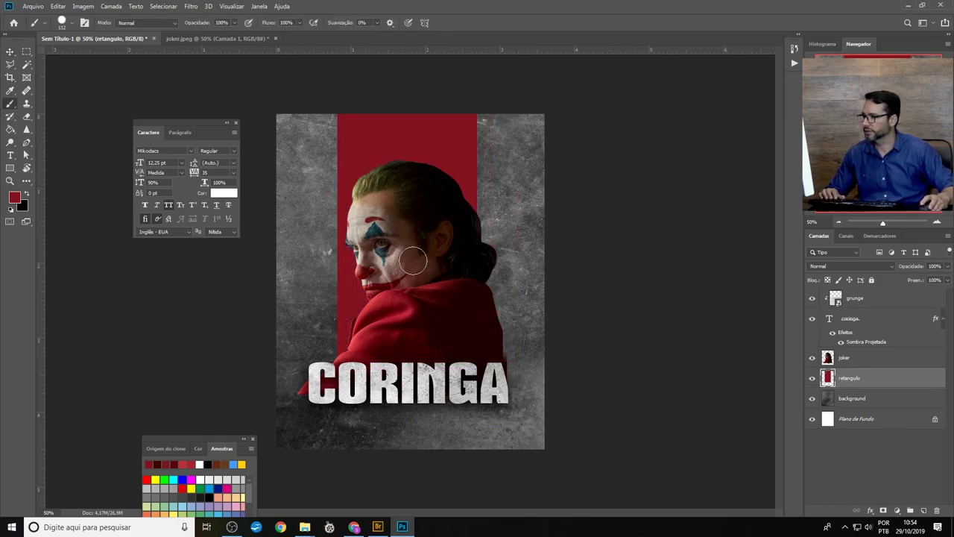
key("v")
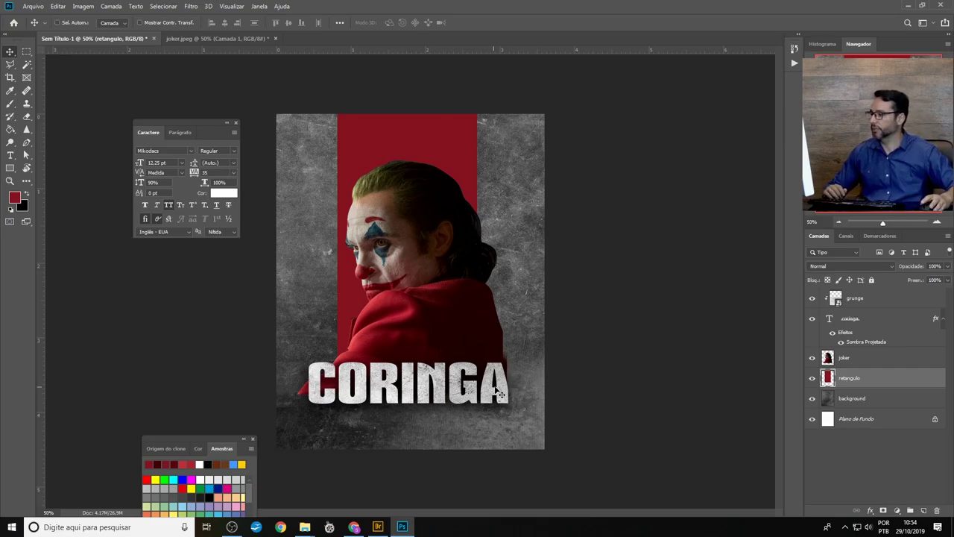
key("alt+Tab")
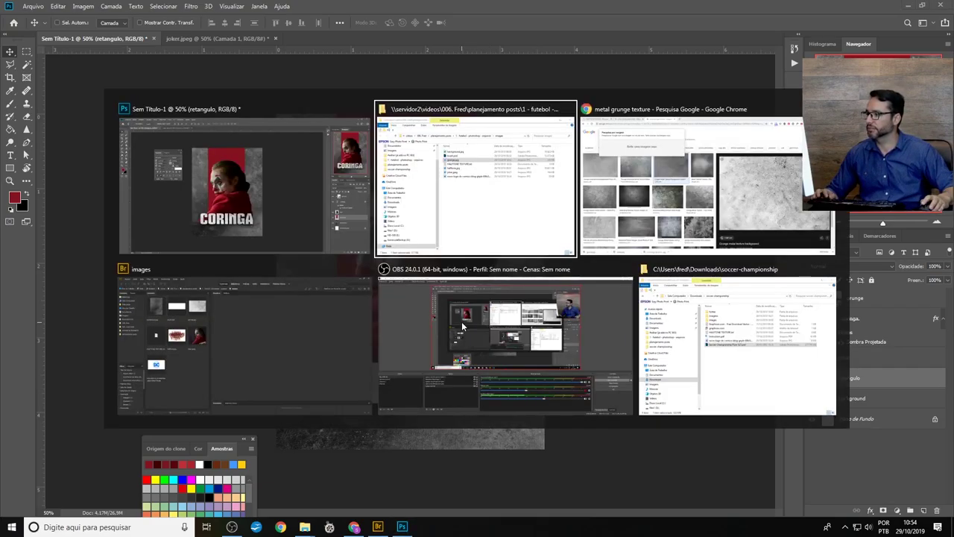
Step: Run a Google Images search for 'brushes tint photoshop'
key("alt+Tab")
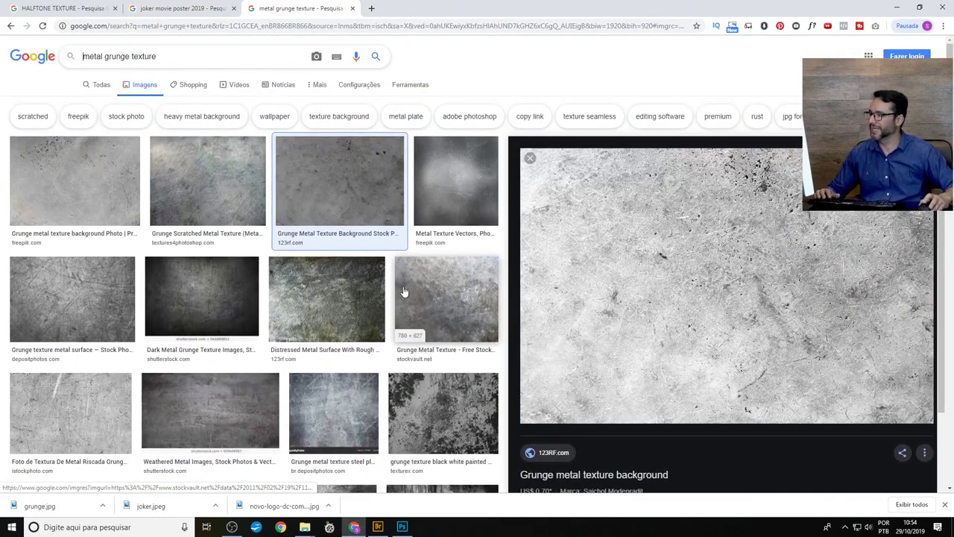
left_click_drag(171, 60, 7, 54)
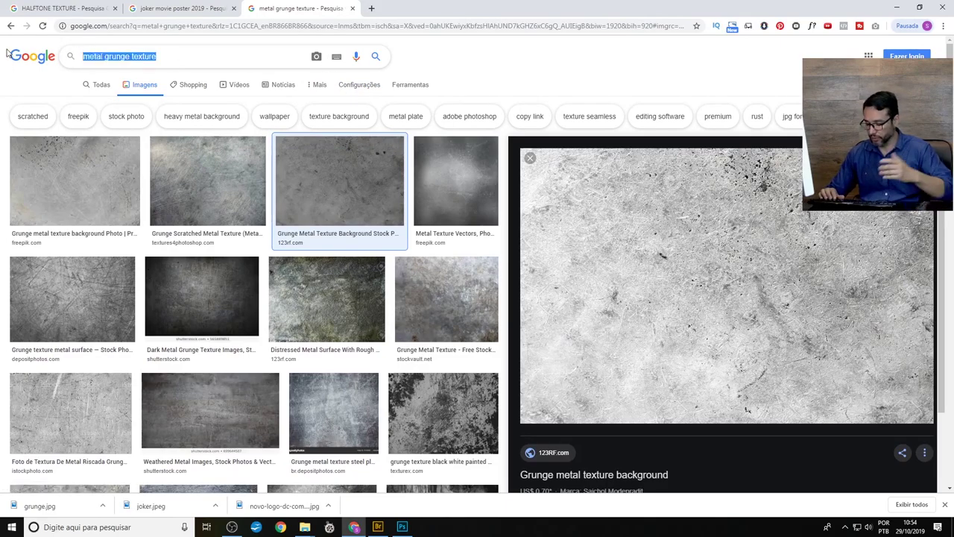
type("brushes tint photoshop")
key("Return")
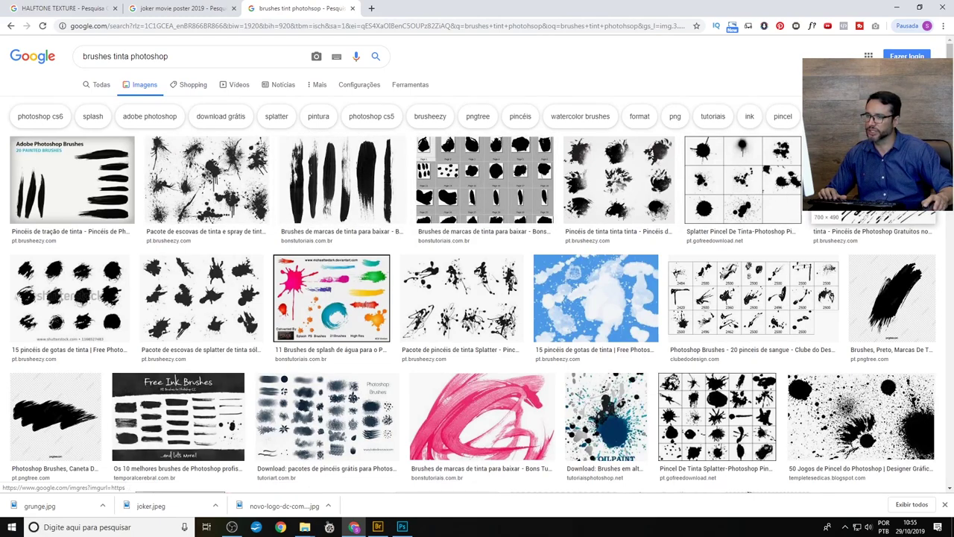
Step: Copy the pngtree black ink-splash image and return to Photoshop
left_click(864, 217)
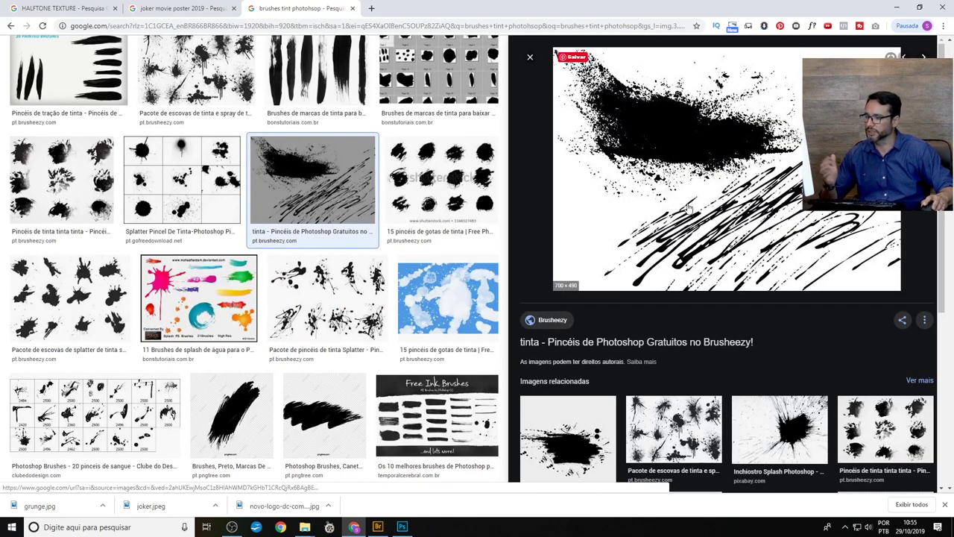
scroll(633, 298, "down", 3)
left_click(586, 313)
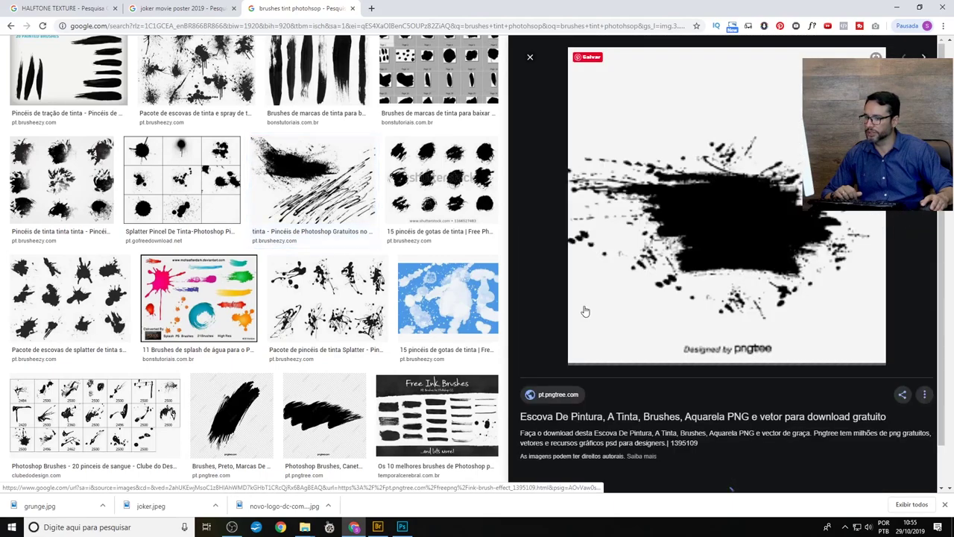
right_click(706, 242)
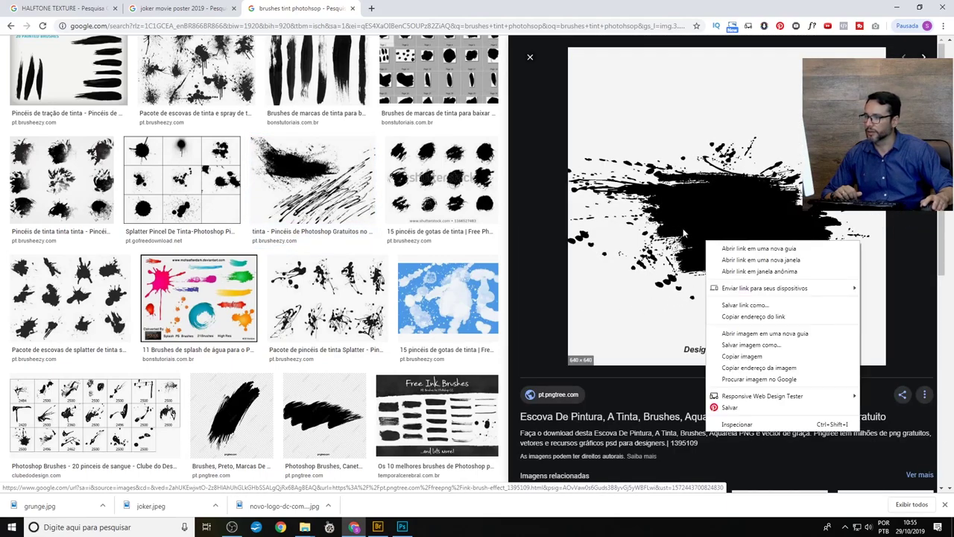
left_click(742, 356)
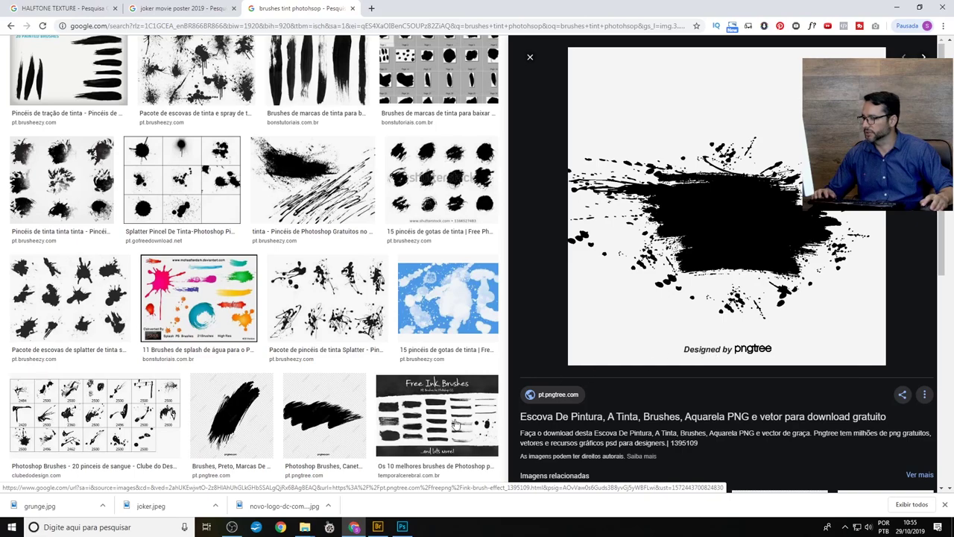
key("alt+Tab")
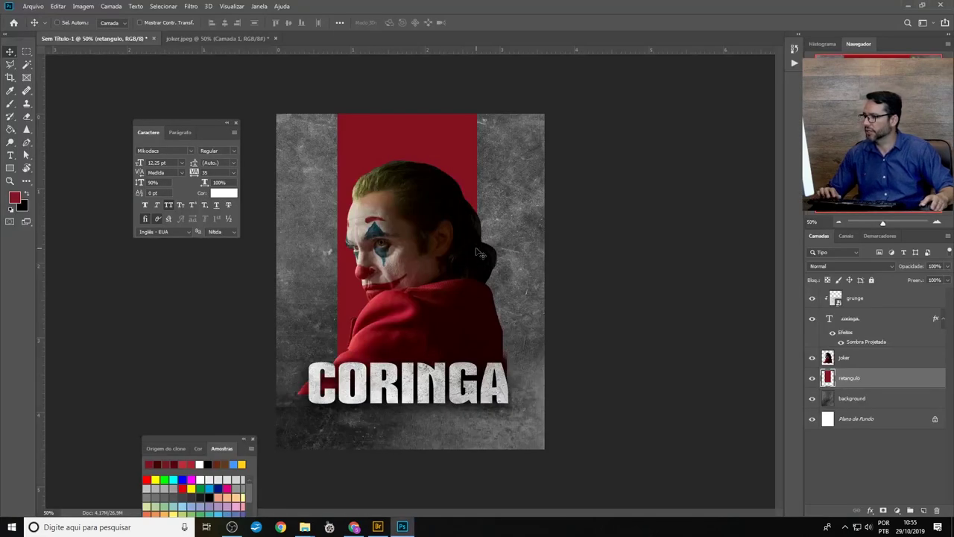
Step: Paste the ink splash as a new top layer over the lower poster
key("ctrl+v")
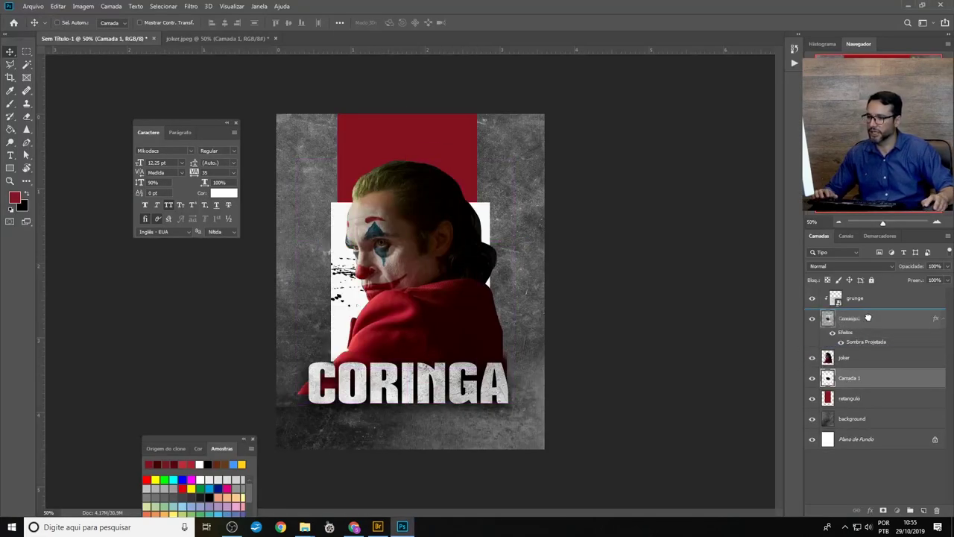
left_click_drag(868, 318, 865, 294)
mouse_move(440, 294)
left_mouse_down()
mouse_move(405, 383)
mouse_move(450, 336)
left_mouse_up()
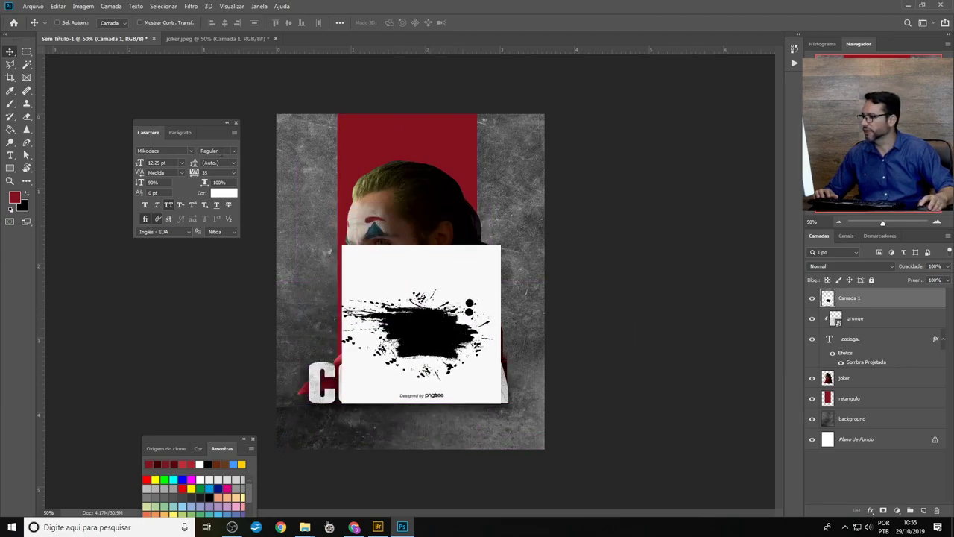
Step: Select the black ink with Intervalo de cores, invert, and delete the white background
left_click(153, 8)
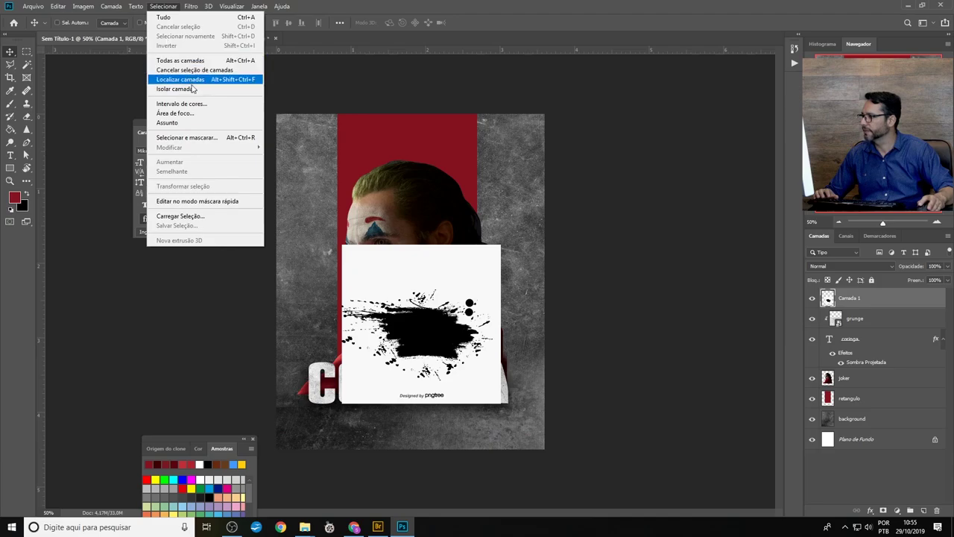
left_click(182, 103)
left_click_drag(487, 89, 696, 103)
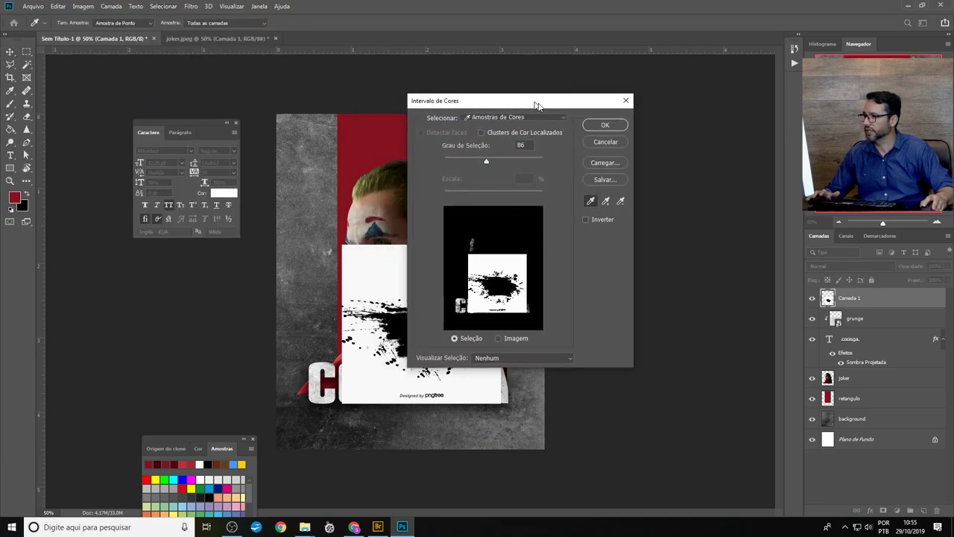
left_click(417, 328)
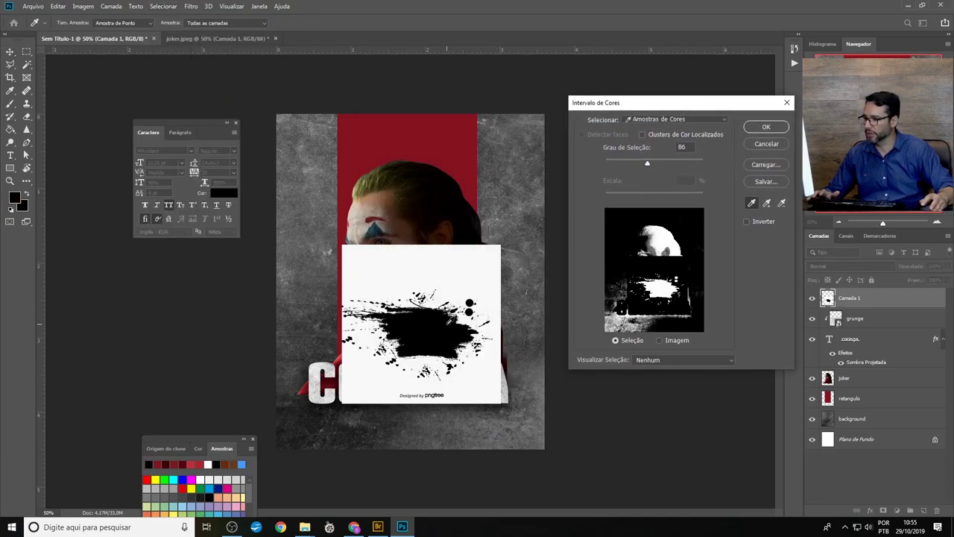
left_click(765, 127)
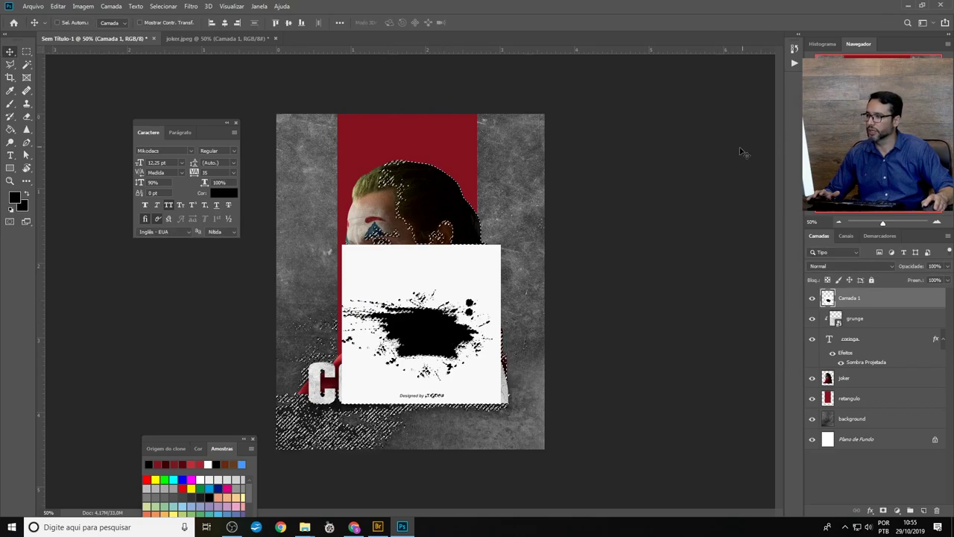
key("v")
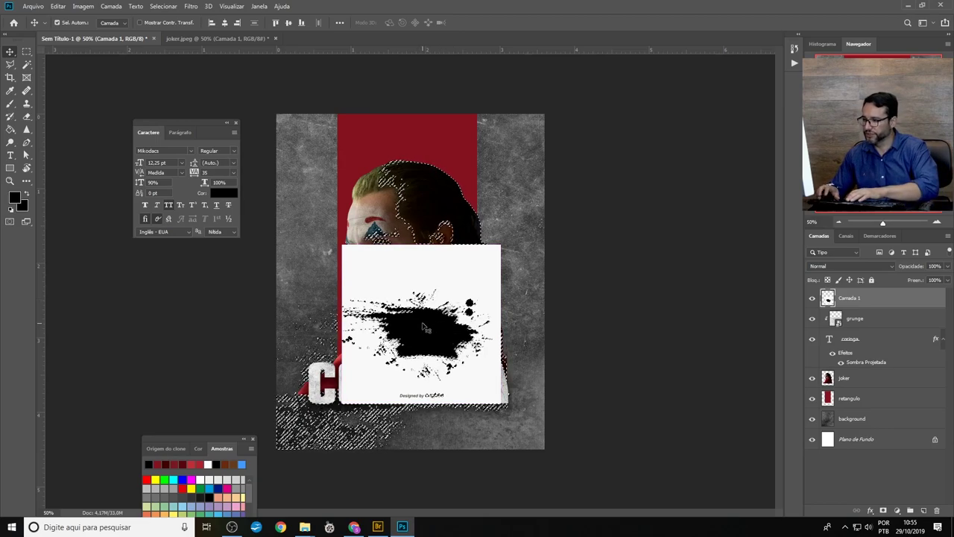
key("ctrl+shift+i")
key("Delete")
Step: Move the splash under the title's left end, layered above the Joker photo
key("ctrl+d")
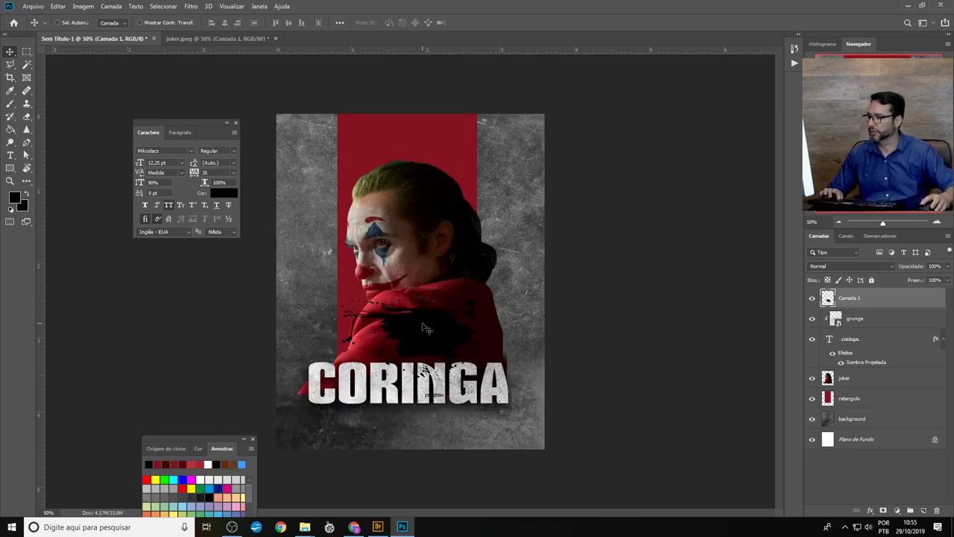
left_click_drag(426, 329, 338, 384)
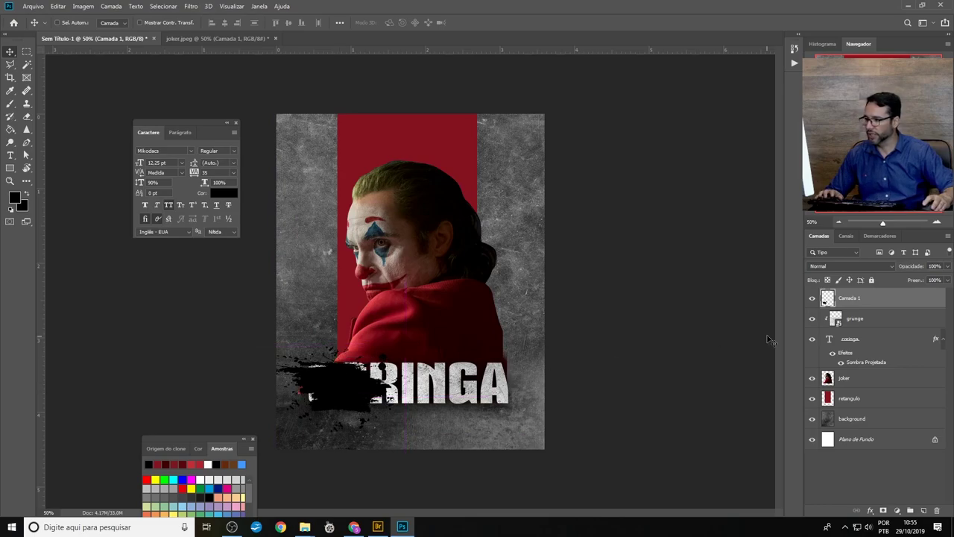
left_click_drag(850, 308, 805, 388)
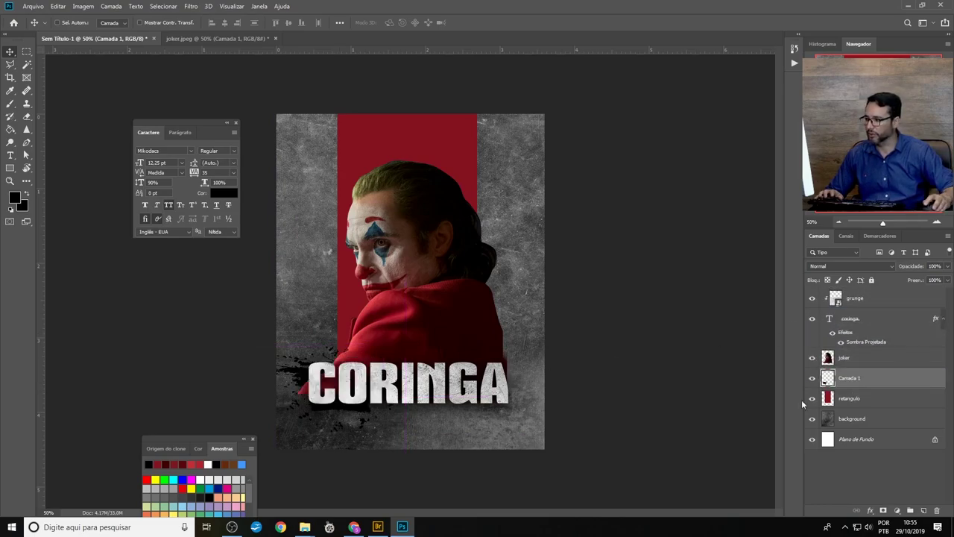
left_click_drag(330, 399, 336, 406)
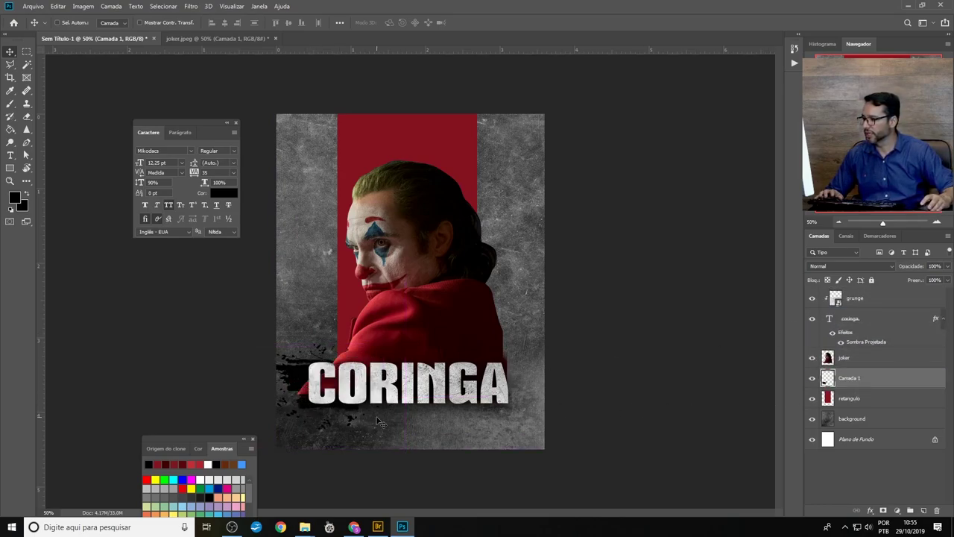
left_click_drag(845, 379, 845, 349)
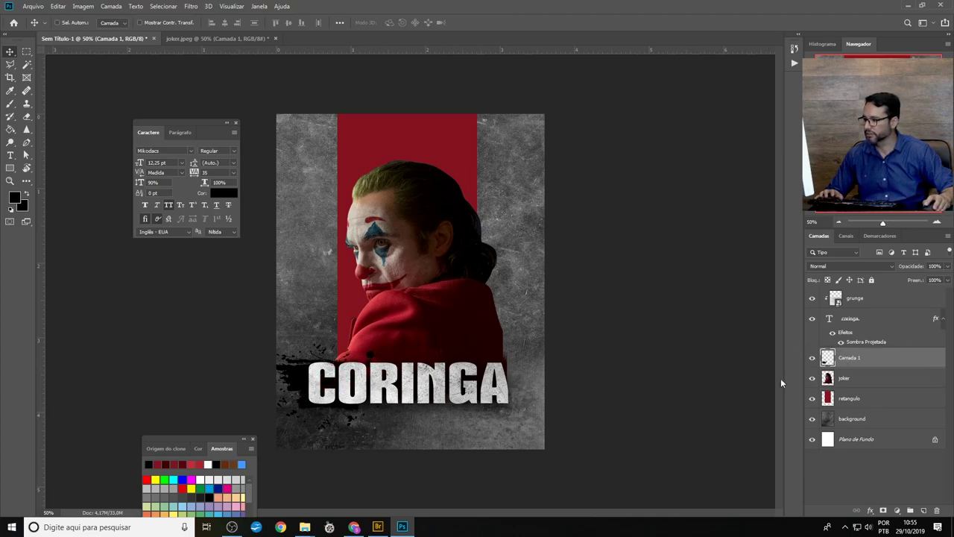
left_click_drag(333, 398, 326, 391)
Step: Scale the splash to about 124% under 'CO', then duplicate a copy to the right
key("ctrl+t")
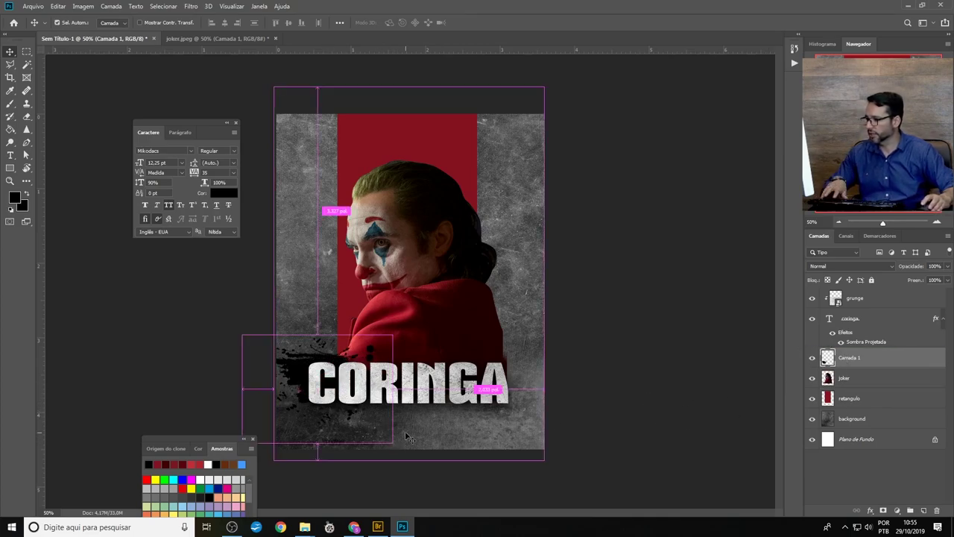
mouse_move(396, 336)
left_mouse_down()
mouse_move(447, 292)
mouse_move(404, 364)
mouse_move(418, 369)
left_mouse_up()
left_click_drag(454, 330, 399, 351)
key("Return")
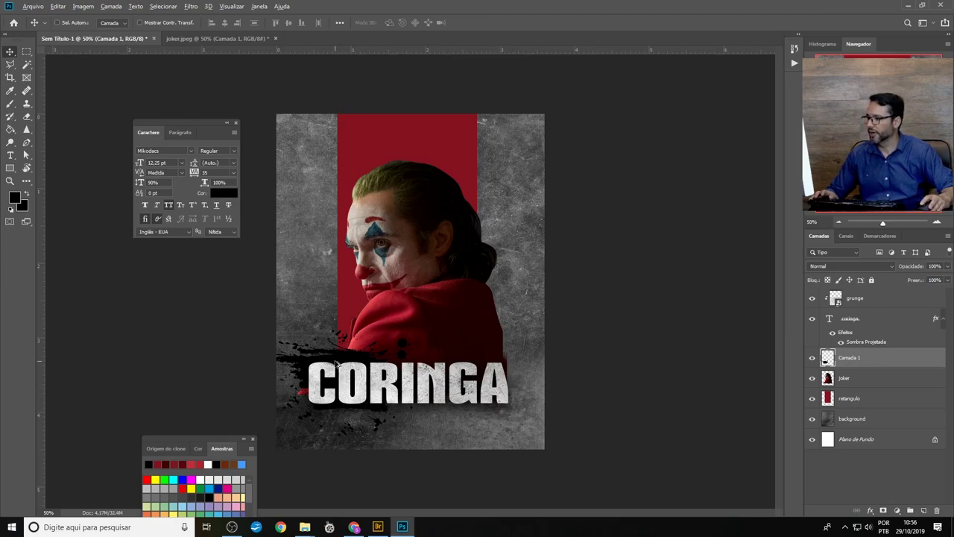
left_click_drag(336, 364, 450, 393)
Step: Flip the splash copy horizontally (Virar horizontalmente) and nudge it into place behind CORINGA
key("ctrl+t")
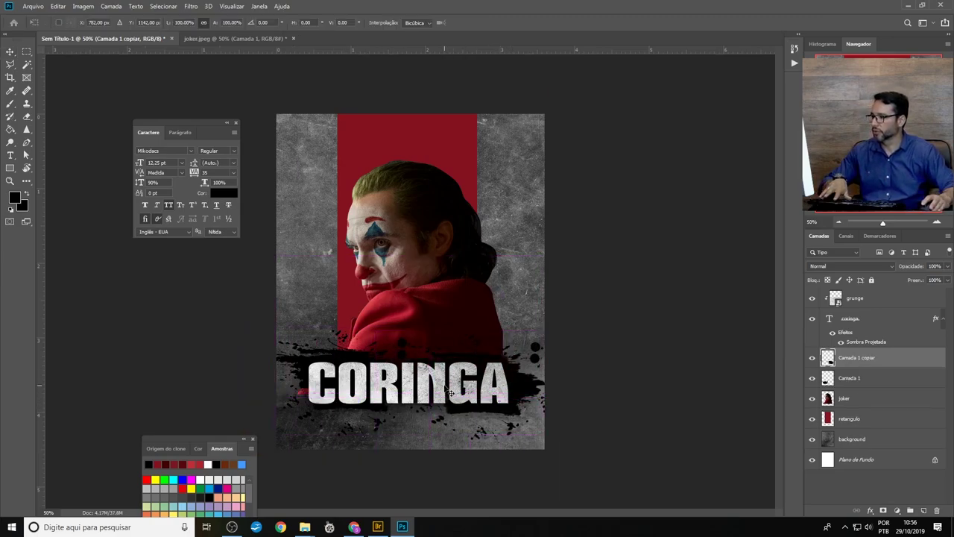
right_click(482, 365)
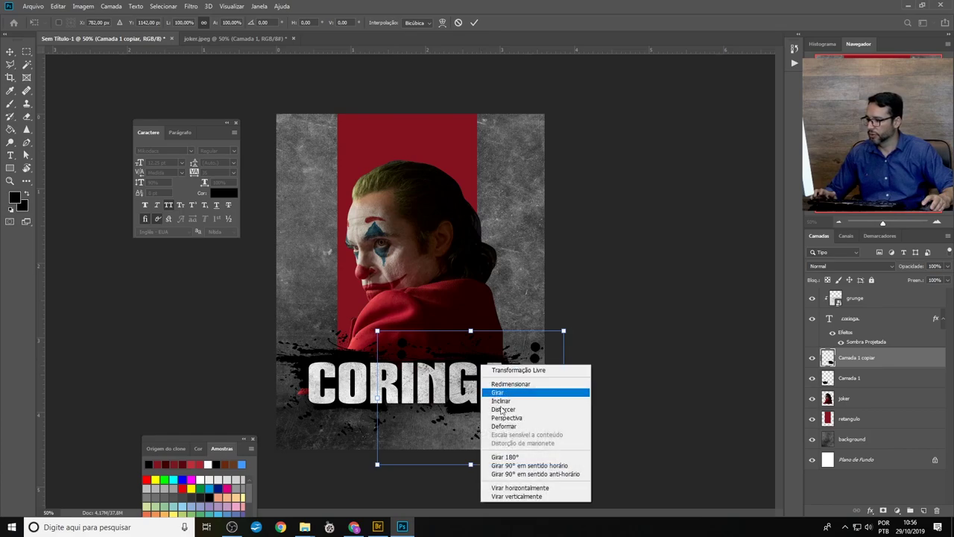
left_click(535, 489)
left_click_drag(493, 420, 437, 405)
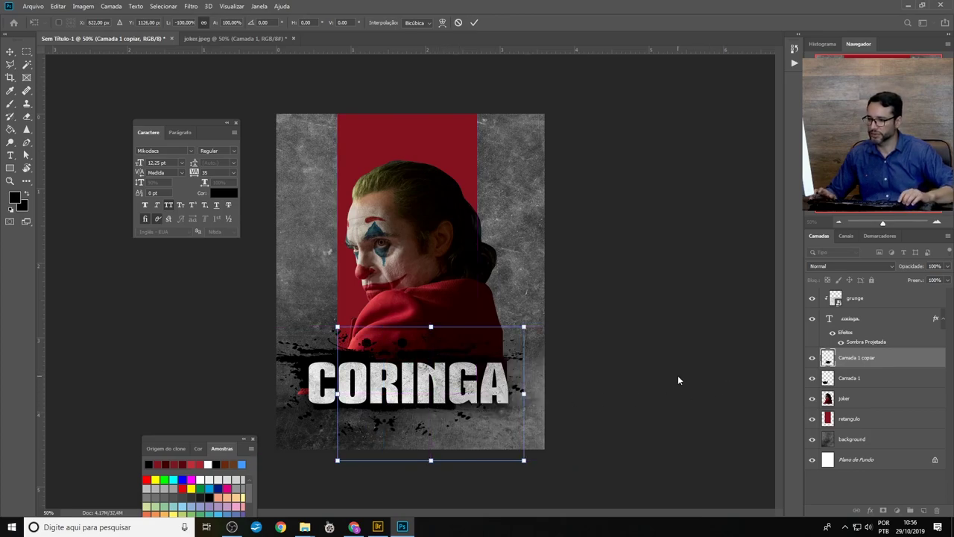
key("alt+space")
key("Escape")
key("Return")
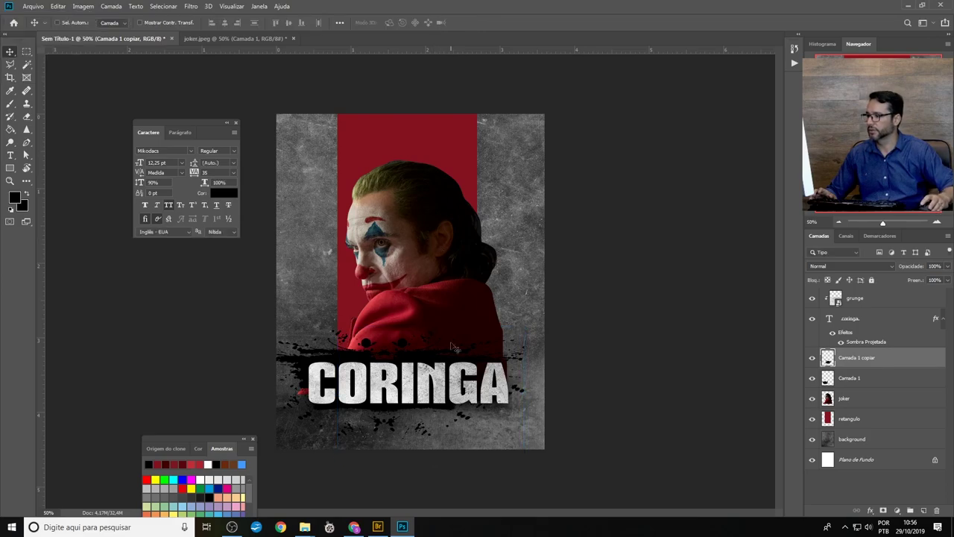
Step: Move another splash copy right and rotate it about 22° to add splatter right of CORINGA
left_click_drag(448, 383, 496, 404)
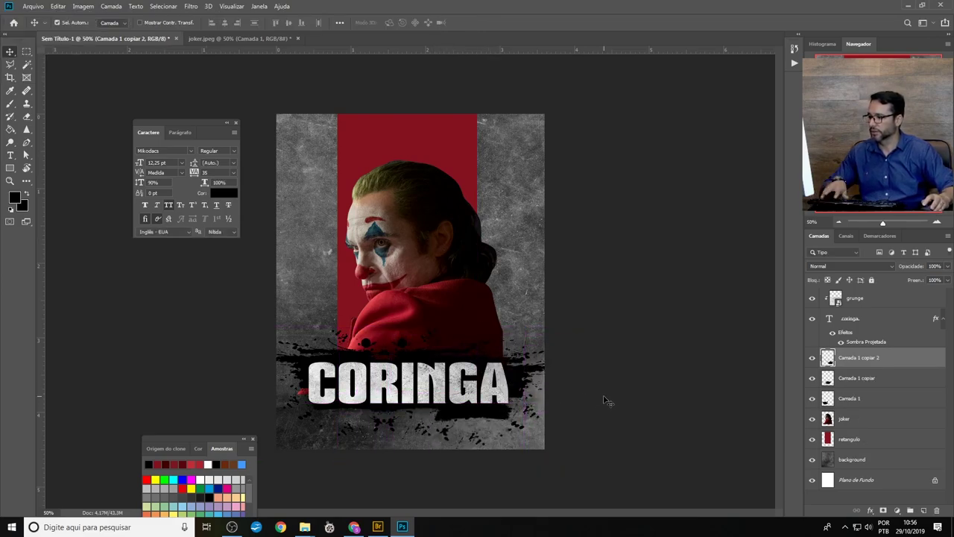
key("ctrl+t")
mouse_move(607, 398)
left_mouse_down()
mouse_move(625, 436)
mouse_move(549, 390)
left_mouse_up()
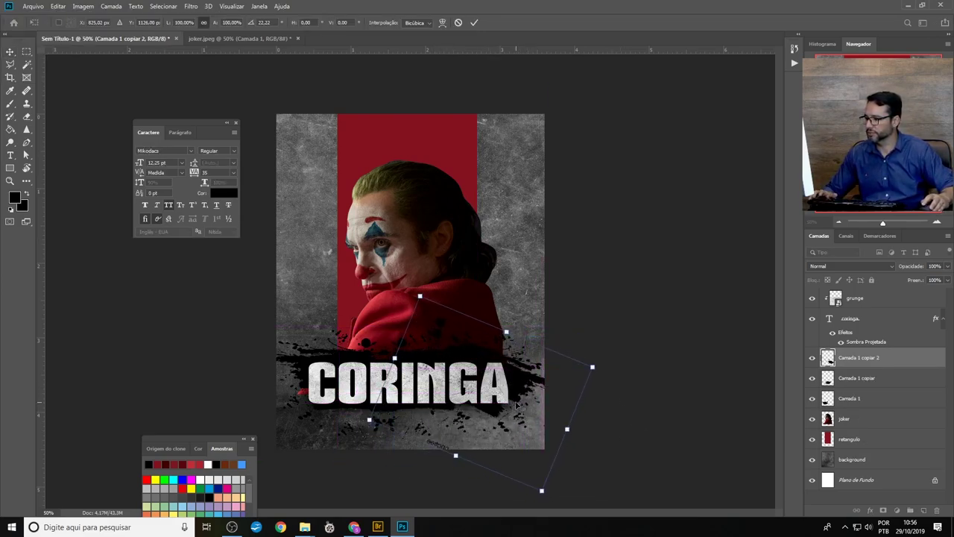
key("Return")
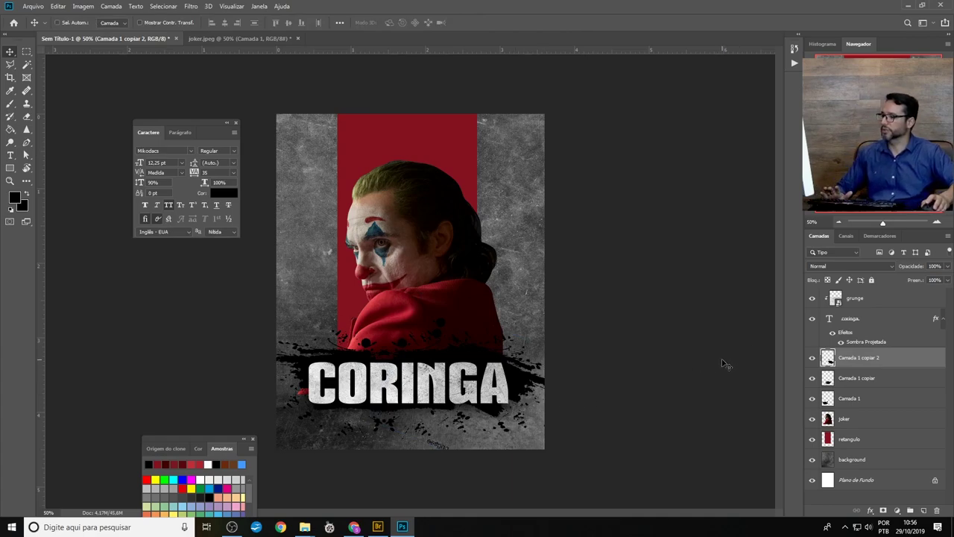
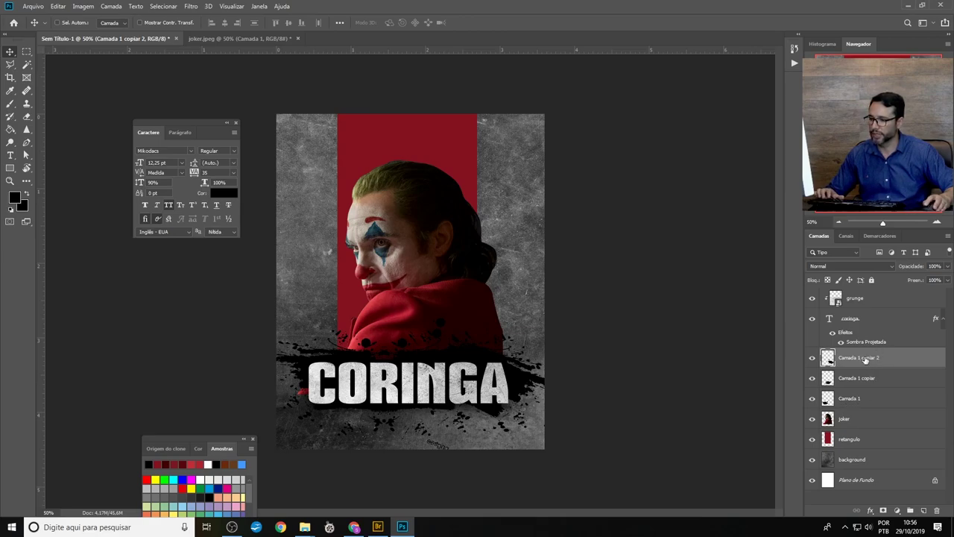
Step: Merge the three Camada 1 ink-splash layers into one layer named 'splash'
left_click(854, 400, "shift")
key("ctrl+e")
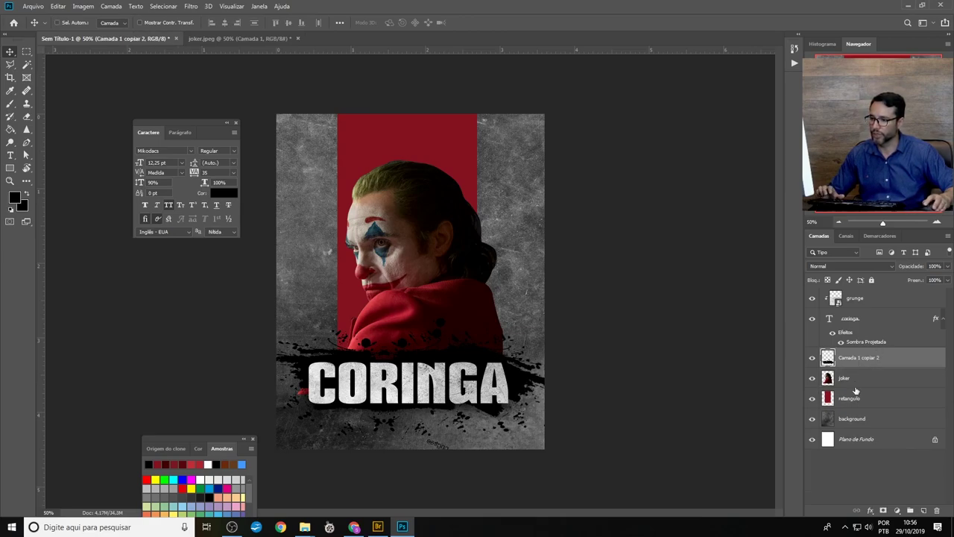
type("sombr")
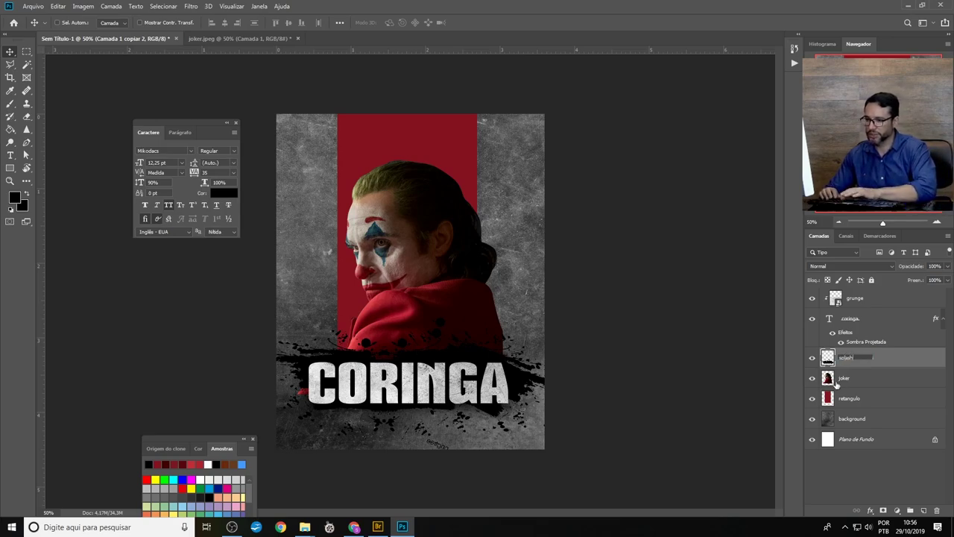
key("Return")
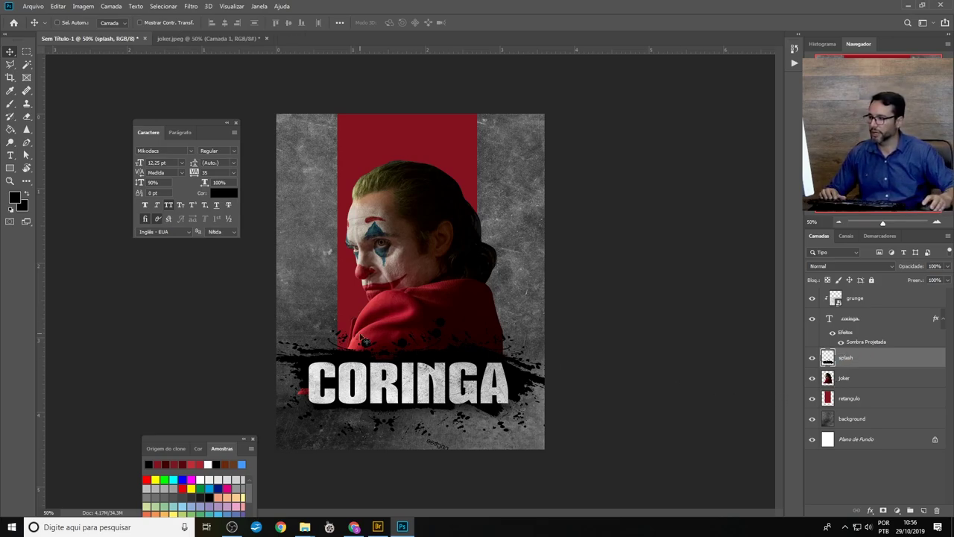
Step: Choose the standard Eraser from the eraser variants, then return to the Move tool
key("e")
right_click(27, 118)
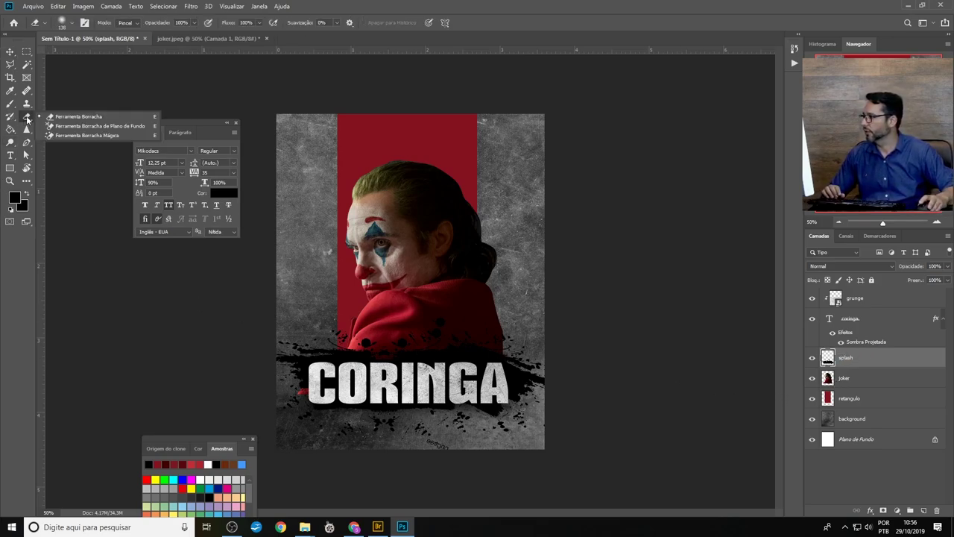
left_click(66, 117)
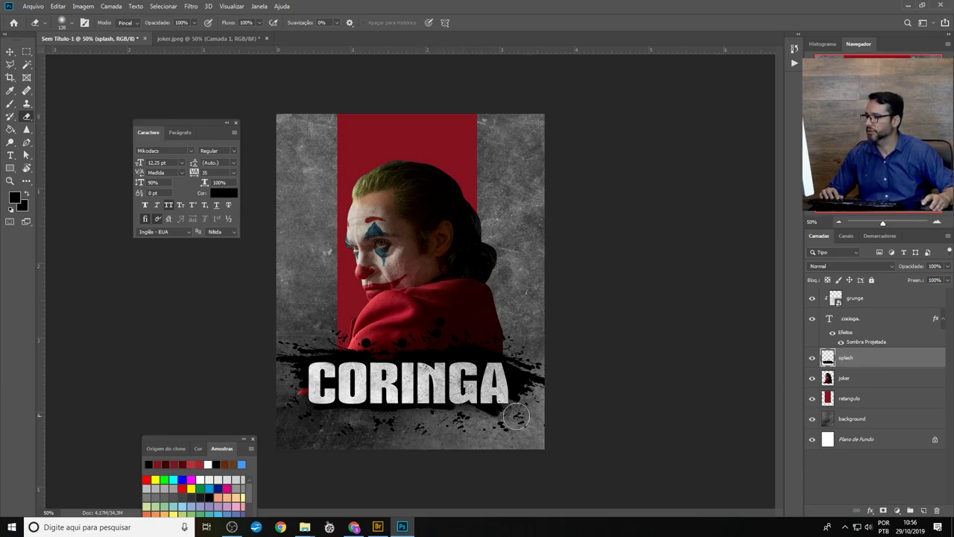
key("v")
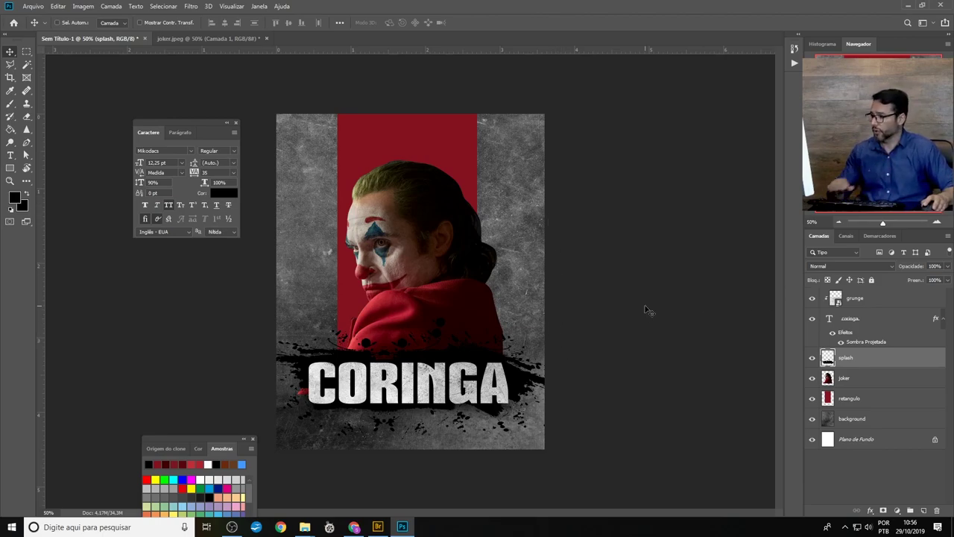
Step: Add an 'O filme' line below CORINGA in the Daniel font with All Caps off
key("t")
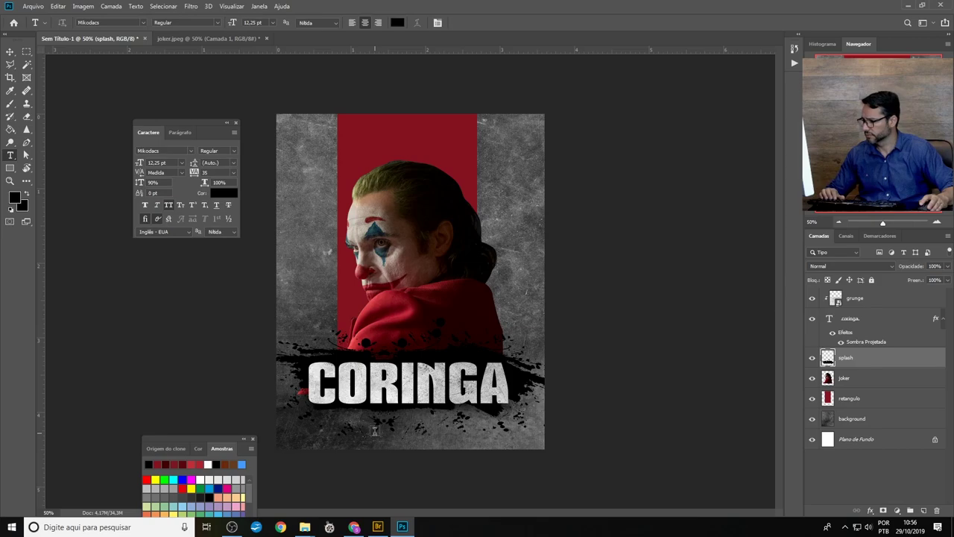
left_click(374, 431)
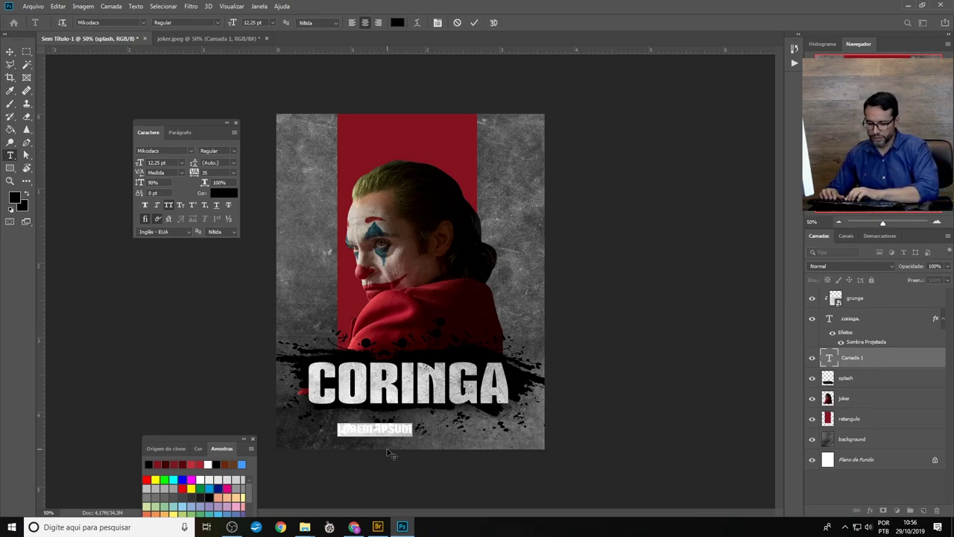
type("a")
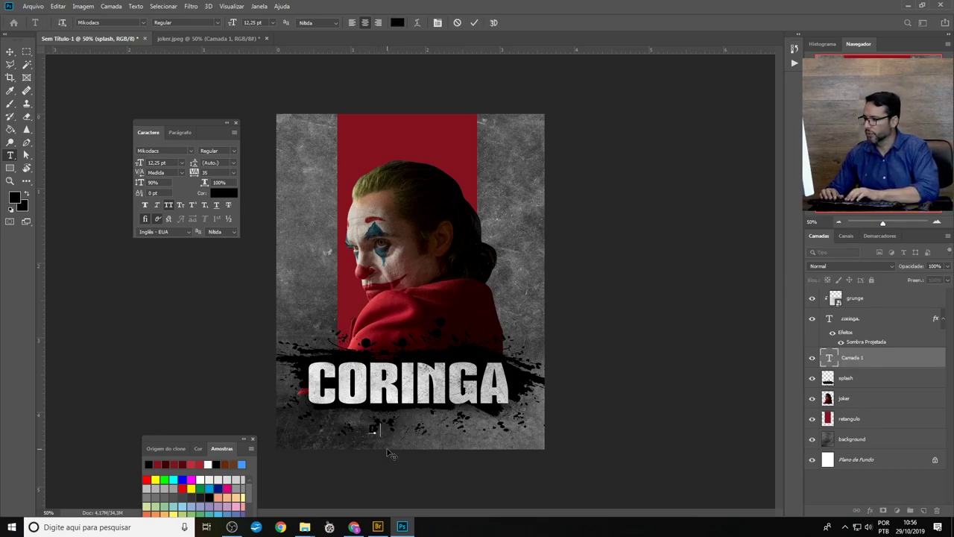
type("E")
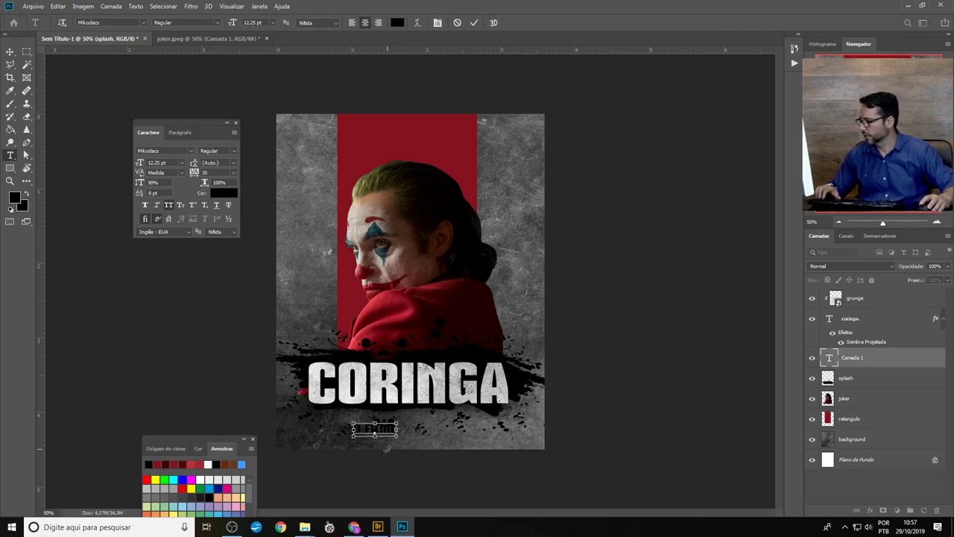
key("ctrl+a")
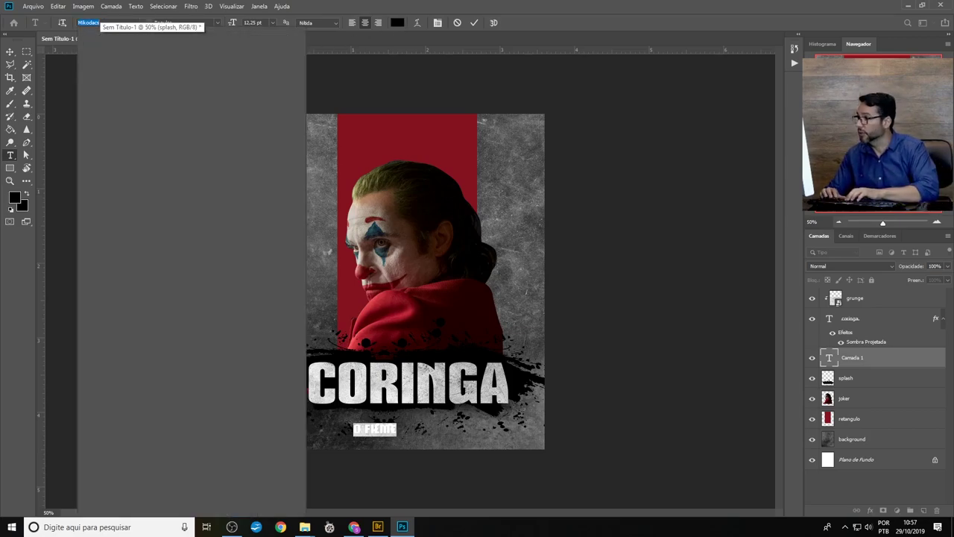
type("dani")
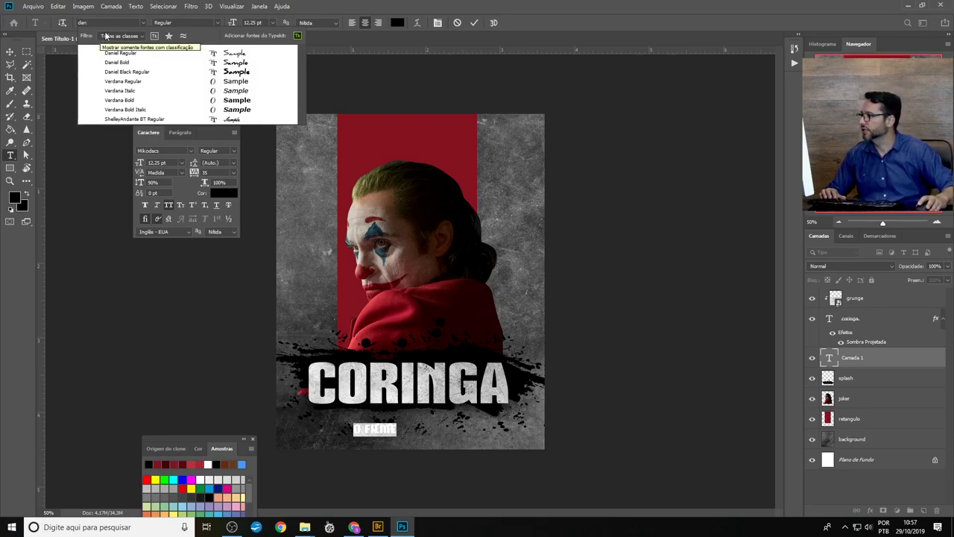
left_click(144, 53)
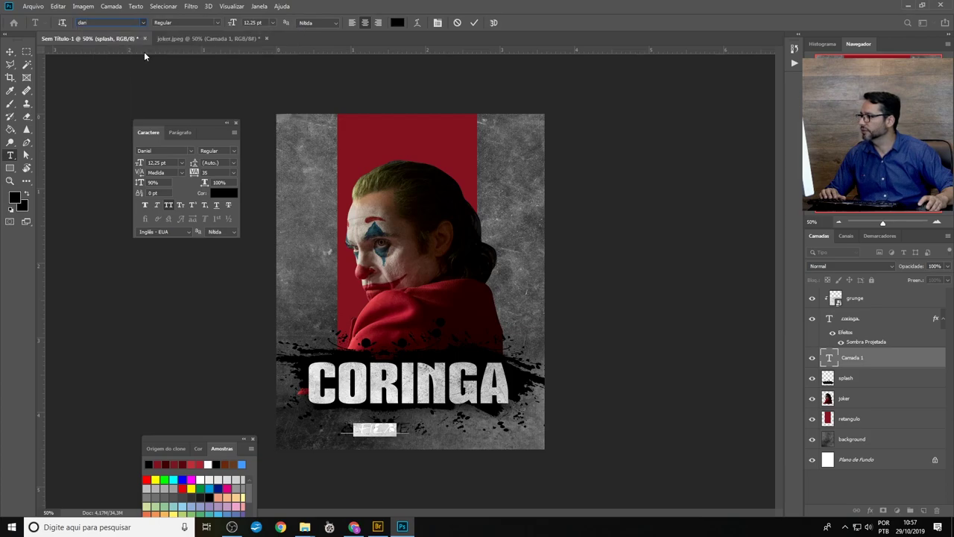
left_click(168, 205)
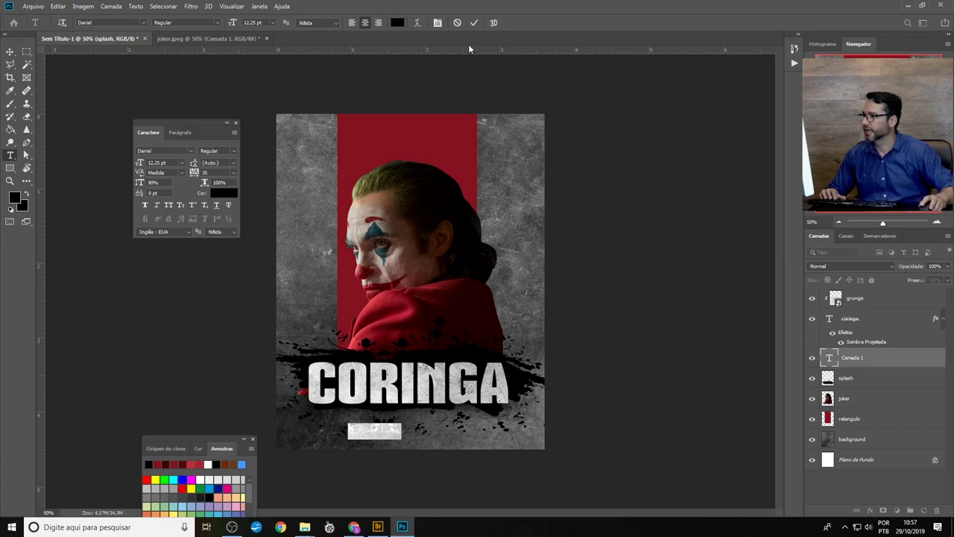
Step: Scale the O filme subtitle up to about 26.89 pt, spanning under CORINGA
left_click(473, 23)
key("ctrl+t")
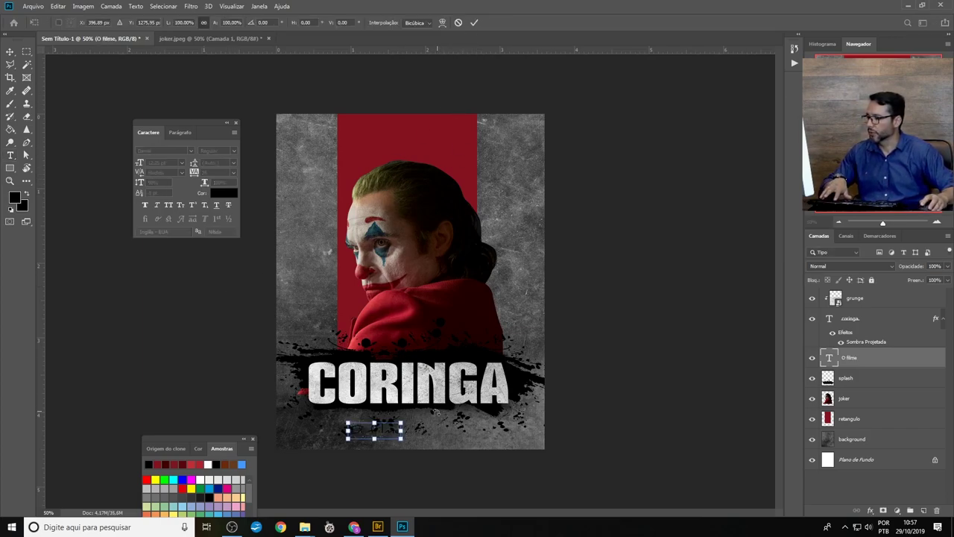
left_click_drag(402, 423, 447, 405)
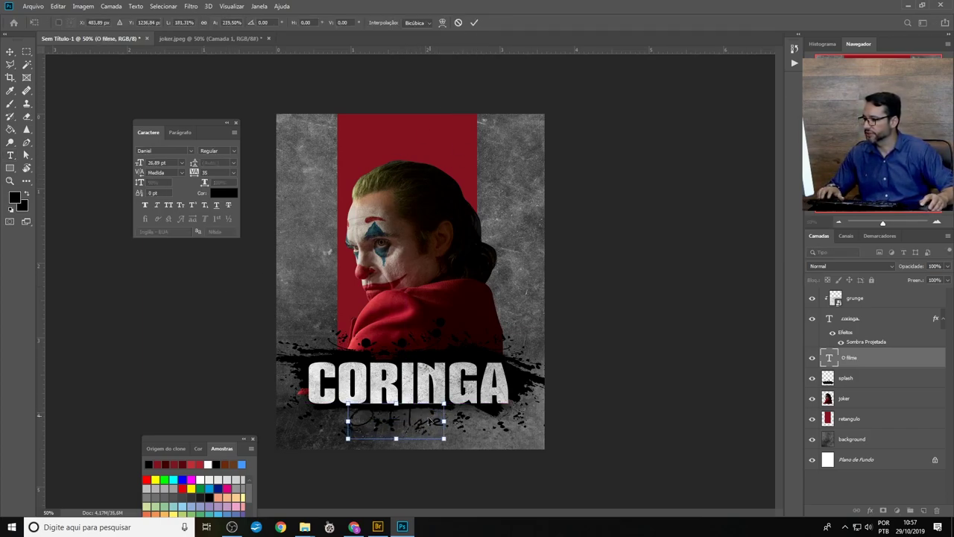
key("Return")
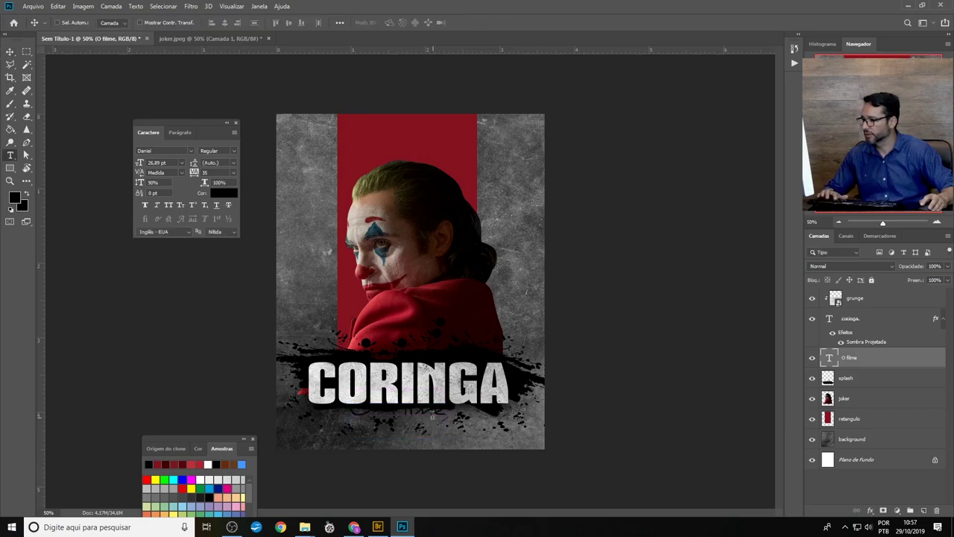
Step: Reselect all the subtitle text to change its colour
double_click(431, 413)
key("ctrl+a")
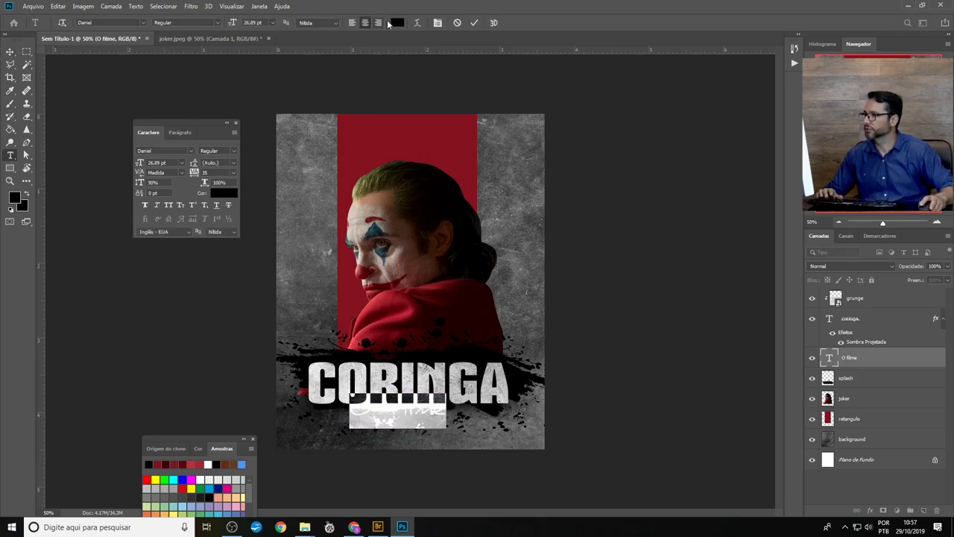
left_click(396, 22)
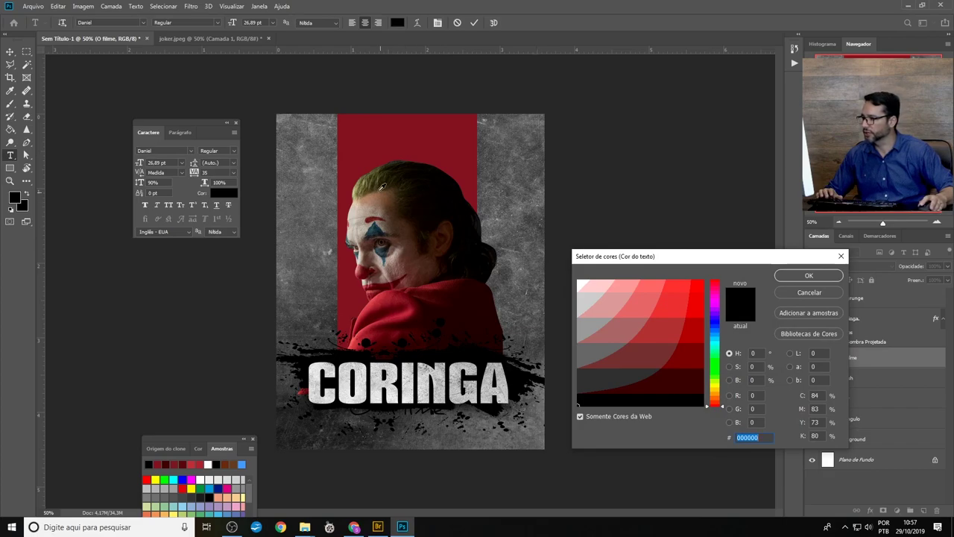
Step: Colour the O filme subtitle orange-yellow #ffcc33
left_click(360, 181)
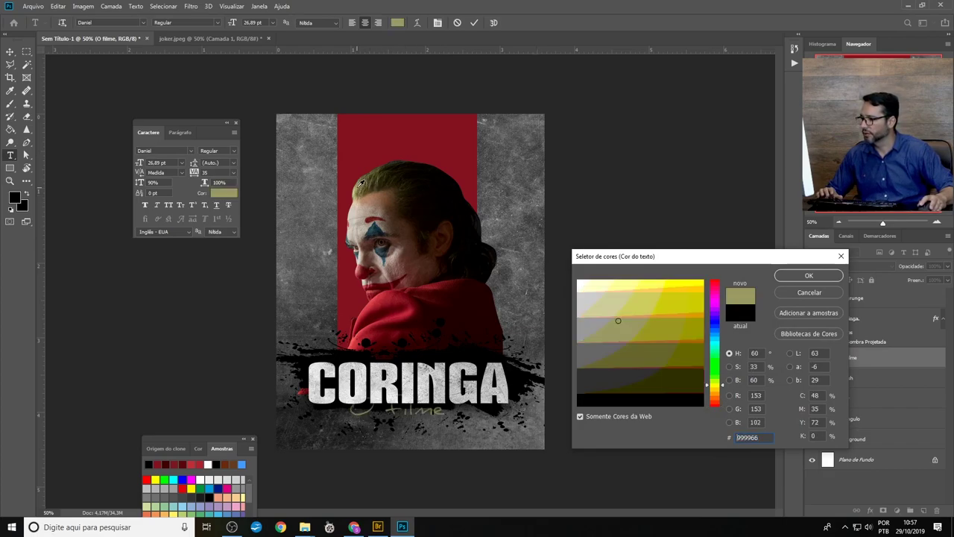
left_click(690, 283)
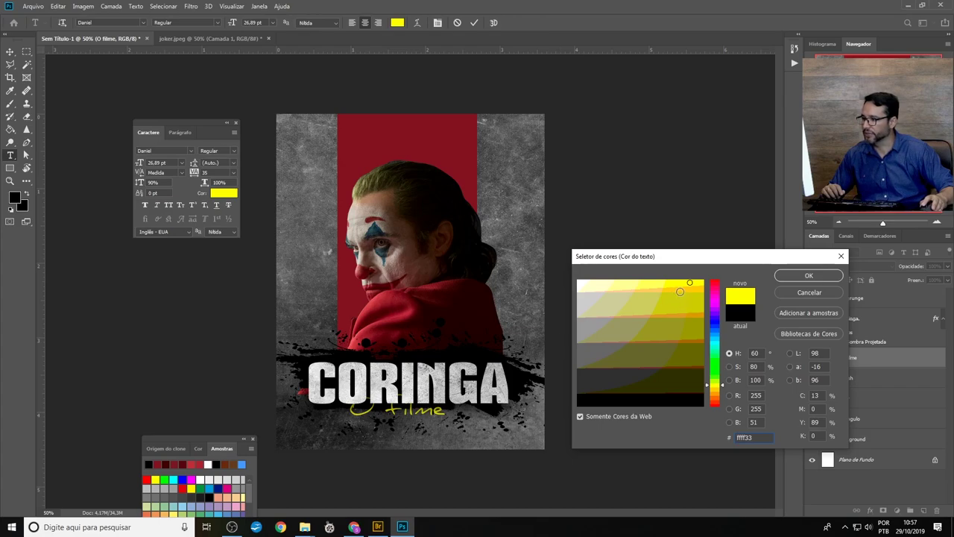
left_click(680, 291)
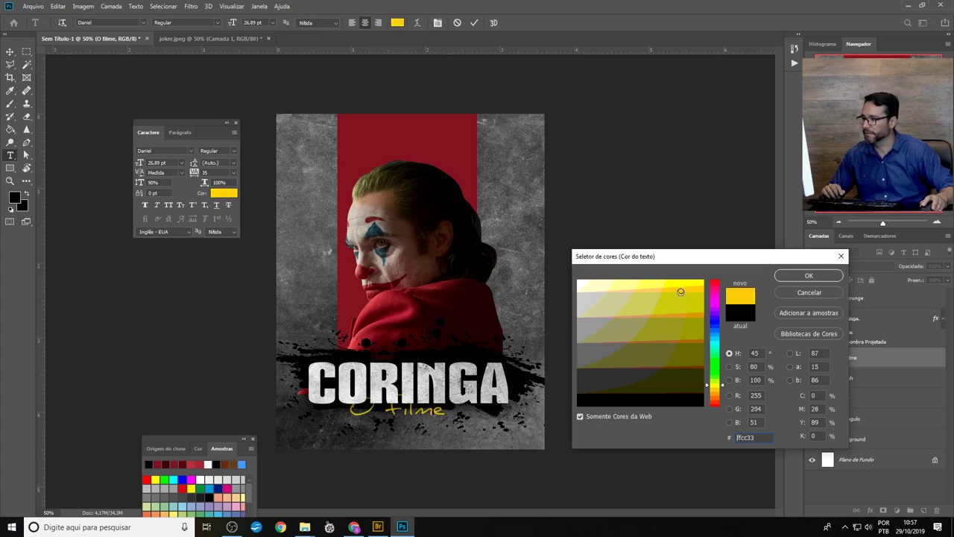
left_click(793, 276)
left_click(474, 23)
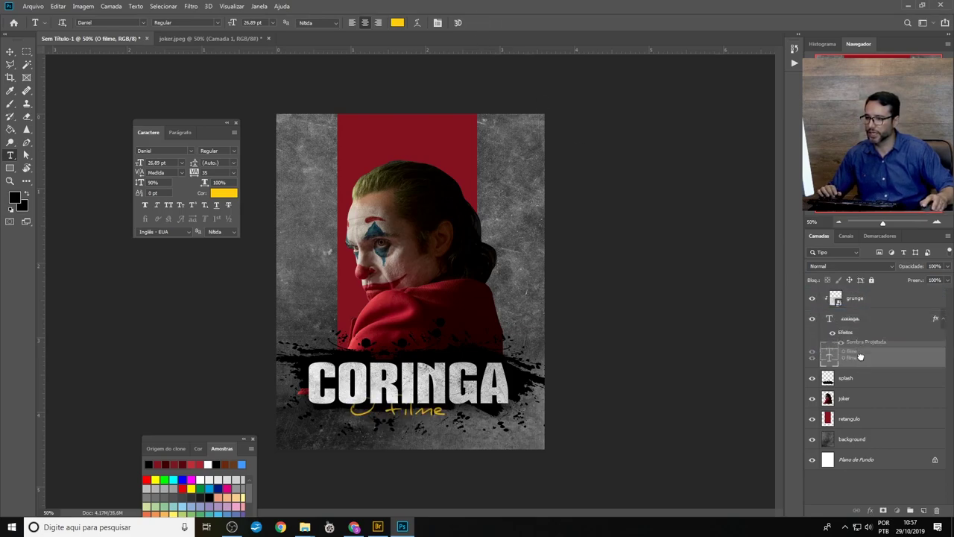
Step: Bring the O filme layer to the top and nudge it just beneath CORINGA
key("ctrl+shift+bracketright")
key("v")
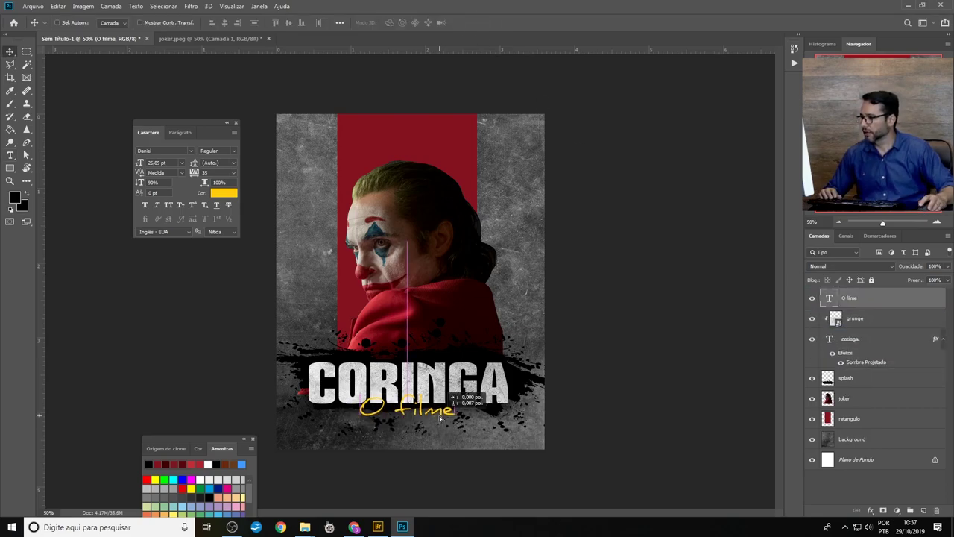
left_click_drag(432, 417, 443, 422)
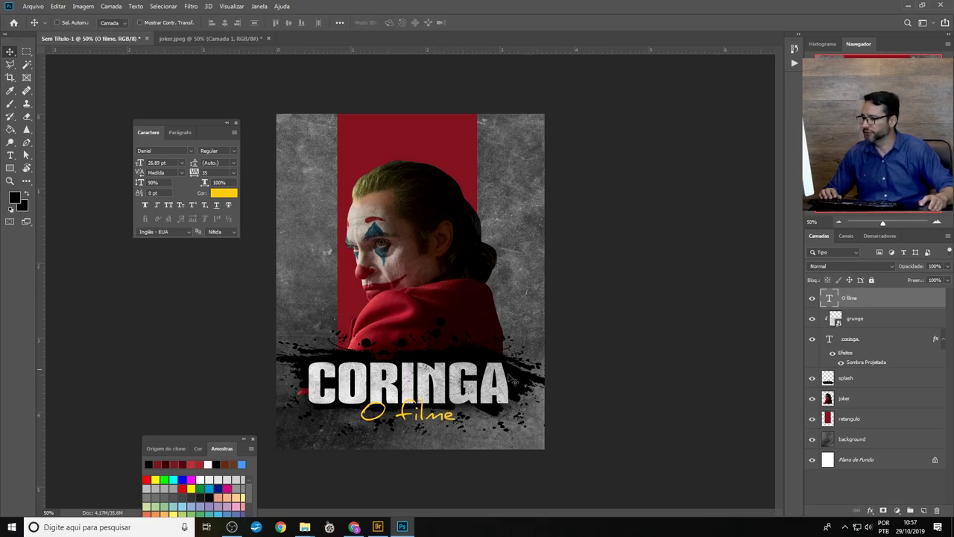
Step: Give O filme a drop shadow with 70° angle, 5 px distance and 6 px size
left_click(883, 513)
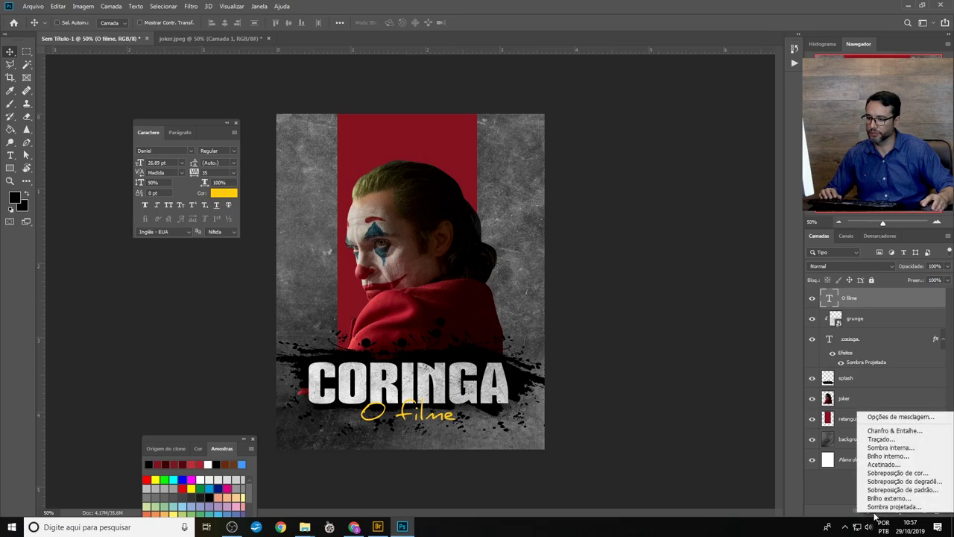
left_click(887, 511)
left_click_drag(460, 422, 449, 422)
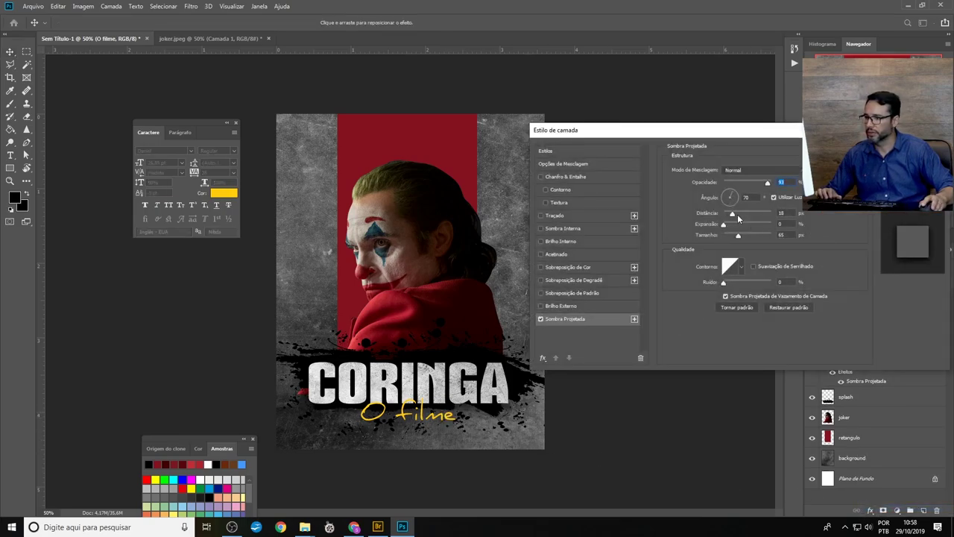
left_click_drag(733, 214, 728, 236)
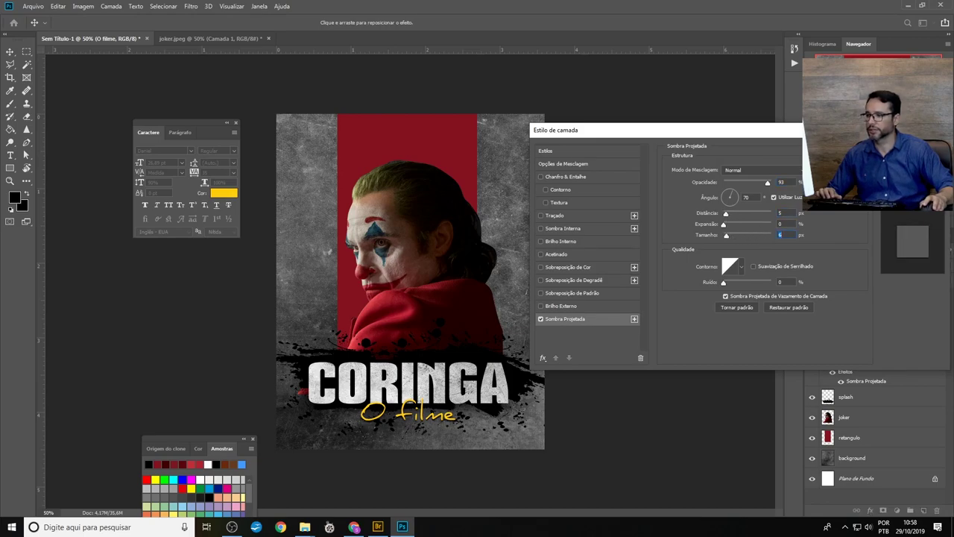
key("Return")
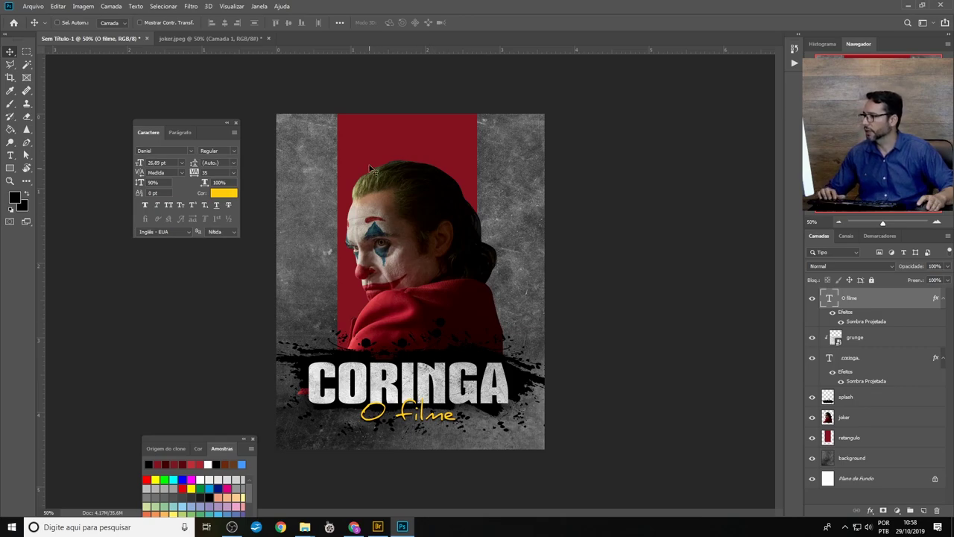
Step: Add a LOREM IPSUM line in Bebas Neue Light, centred atop the red band
key("t")
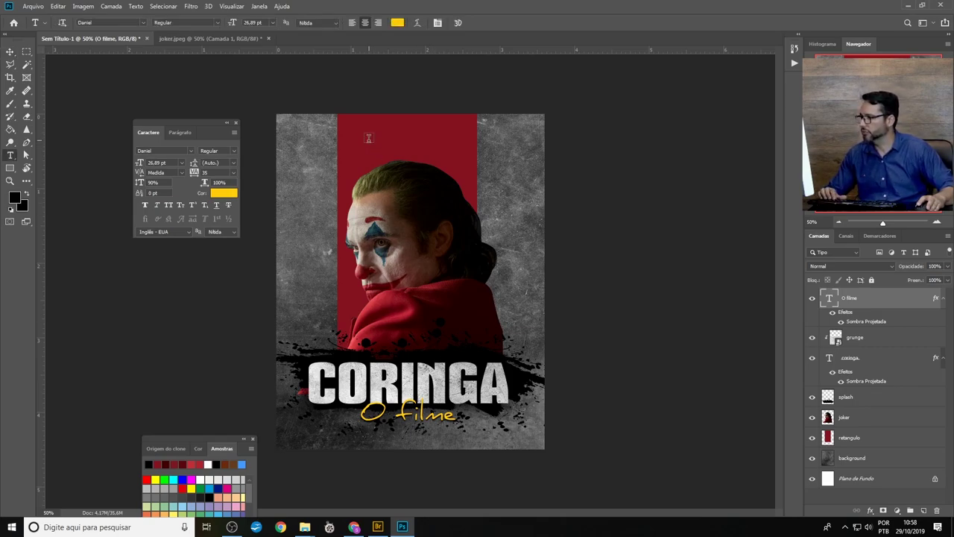
left_click(369, 139)
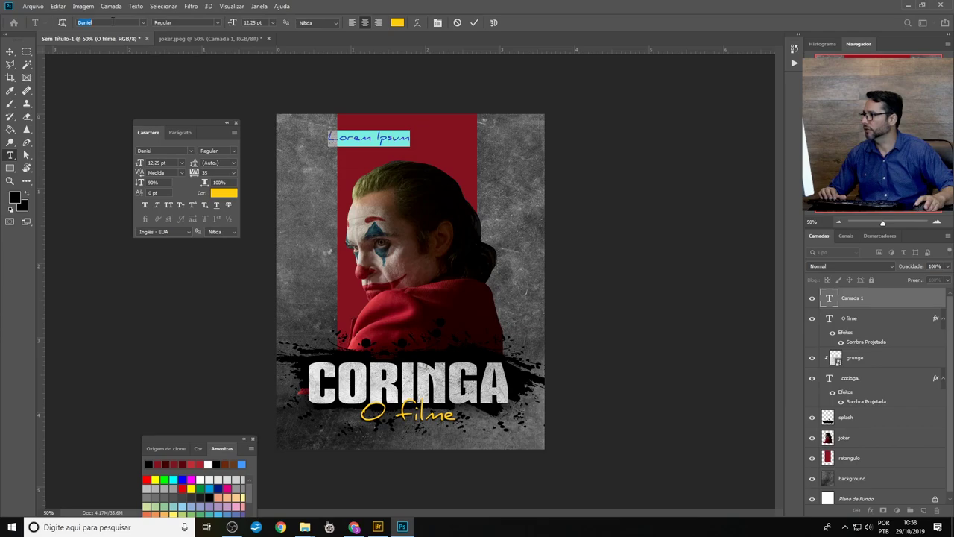
type("beba")
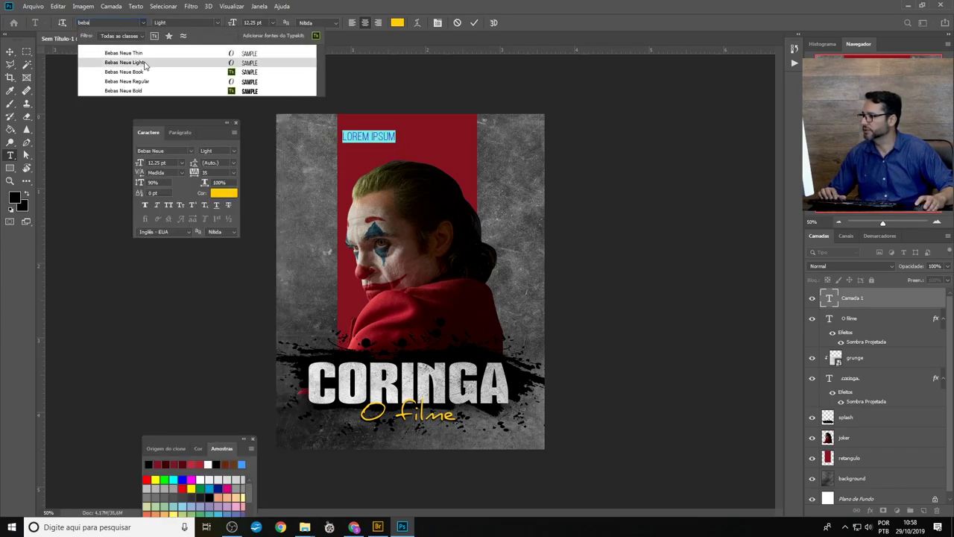
left_click(145, 64)
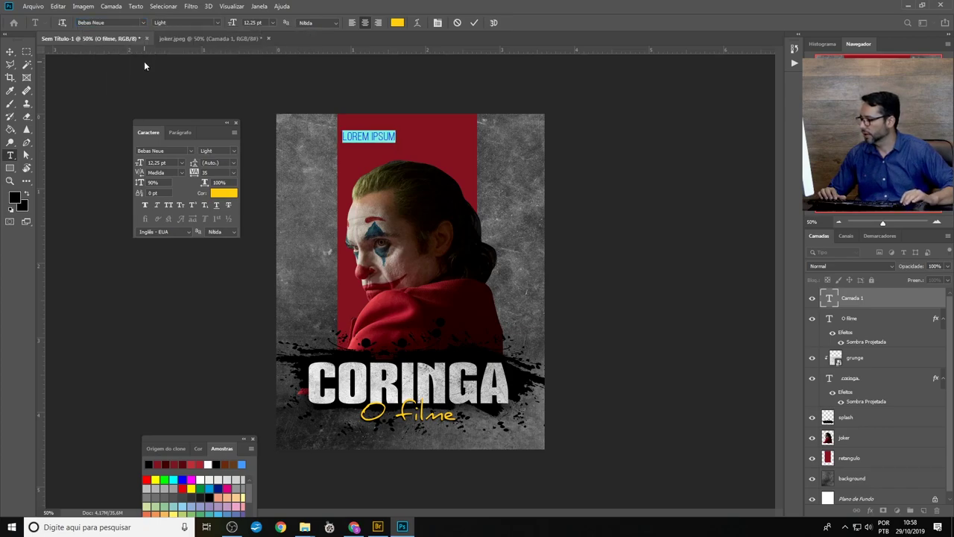
key("ctrl+Return")
key("v")
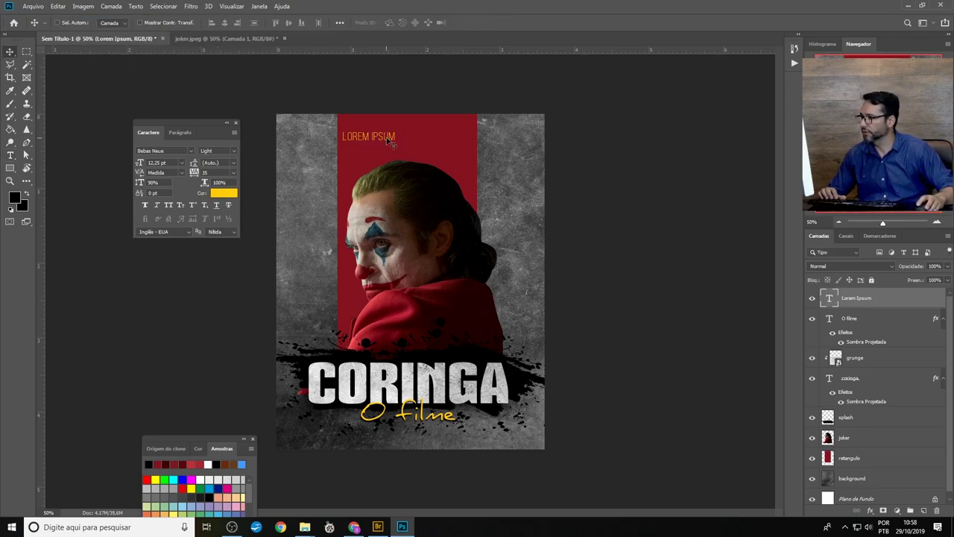
left_click_drag(387, 141, 426, 141)
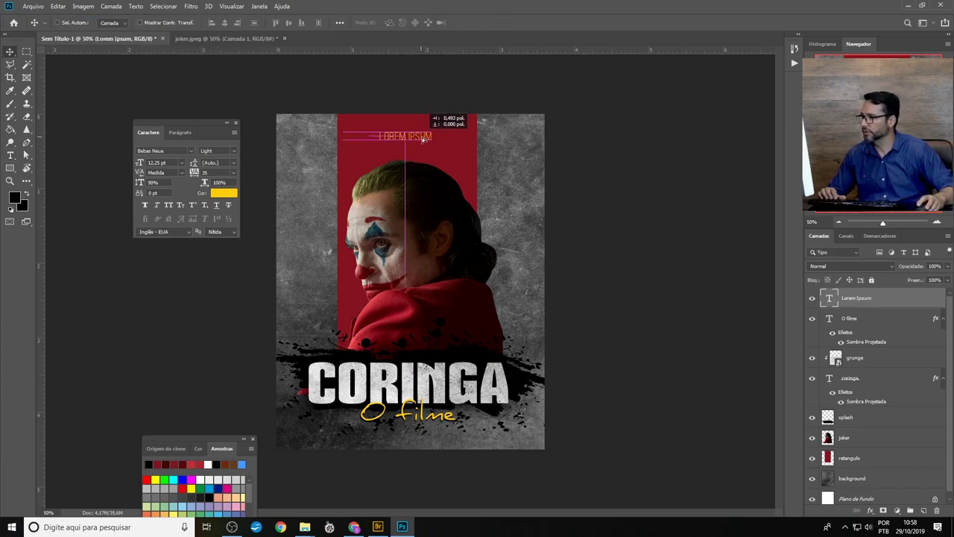
left_click(358, 527)
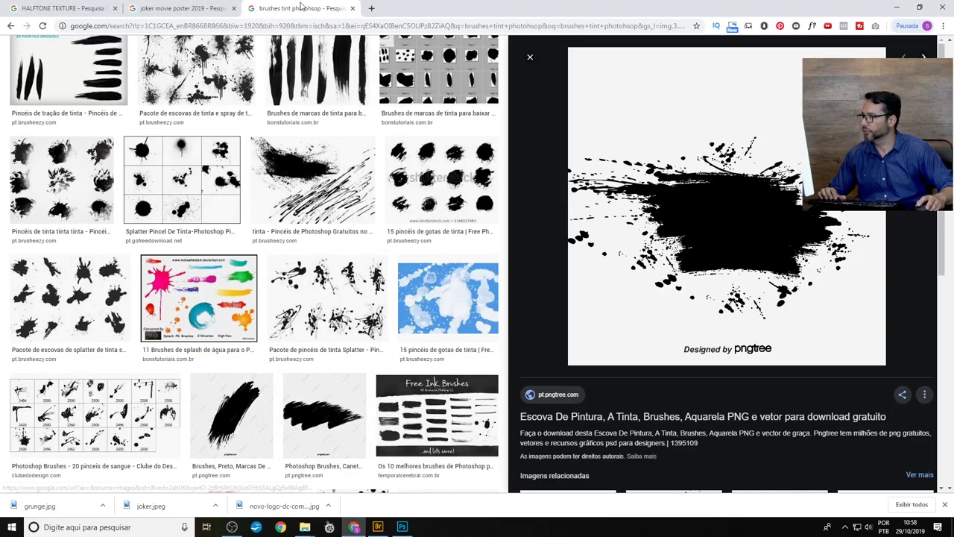
left_click(181, 9)
scroll(257, 97, "up", 2)
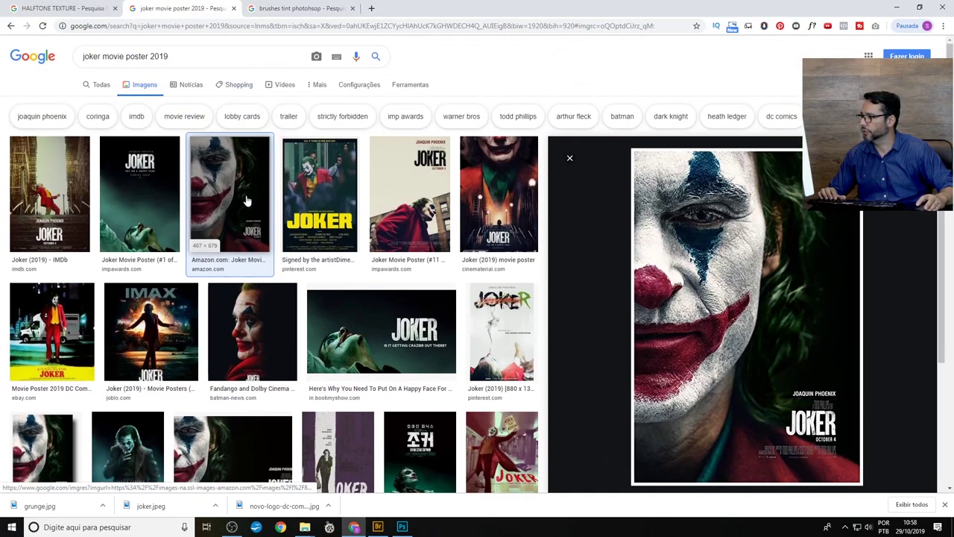
left_click(470, 29)
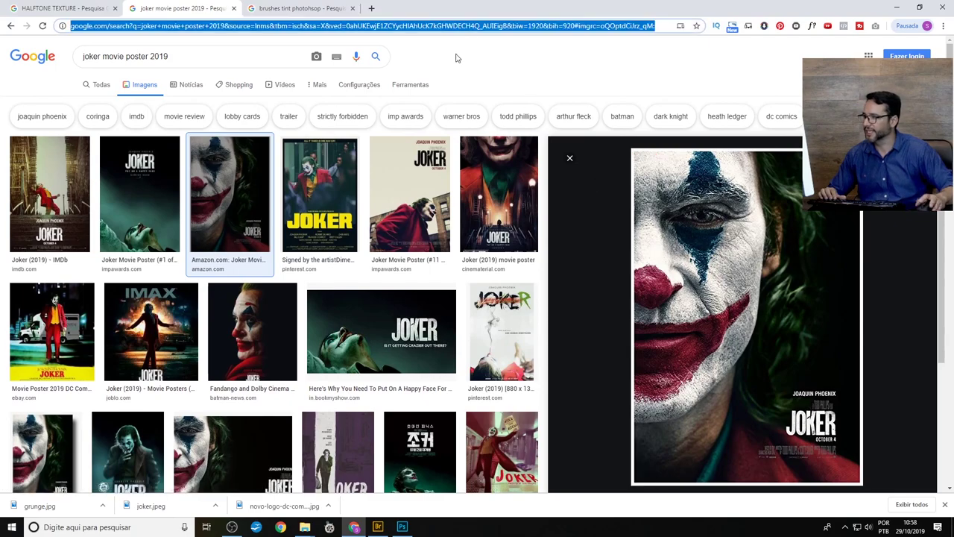
type("joaqu")
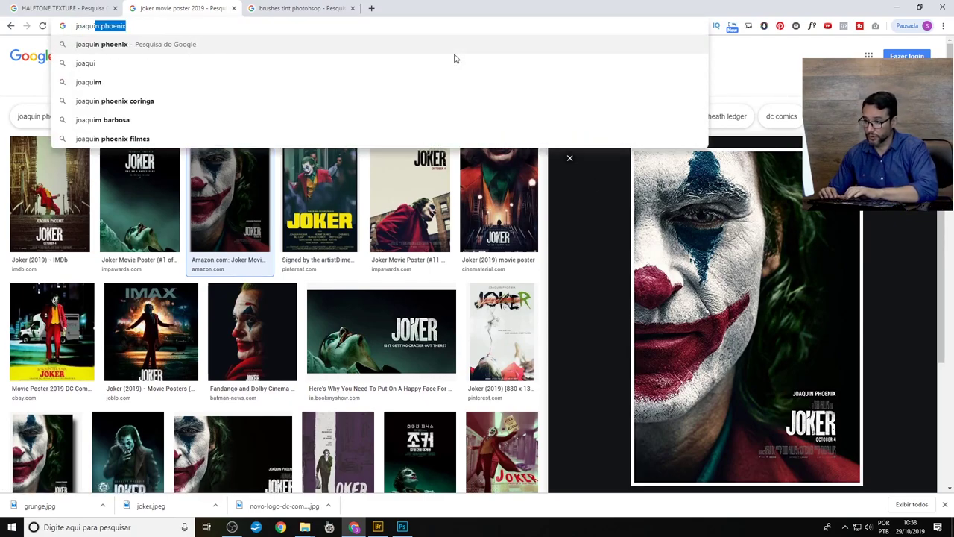
type("in phoe")
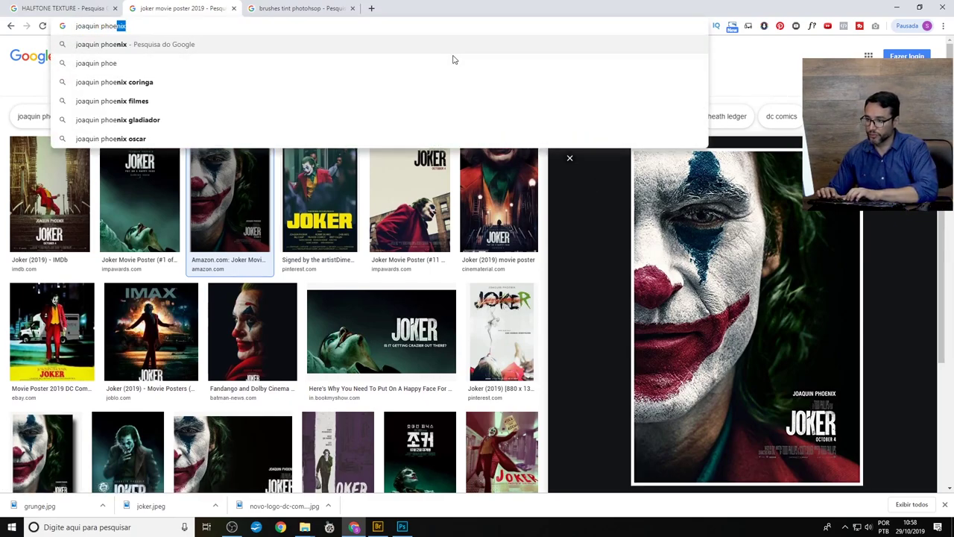
type("nix")
key("alt+Tab")
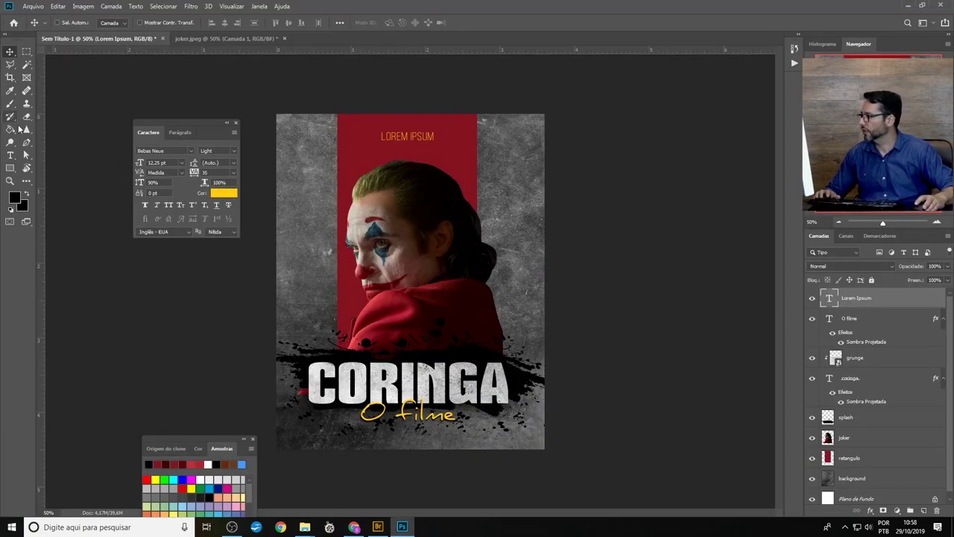
Step: Replace the LOREM IPSUM text with 'Joaquin Phoenix'
key("t")
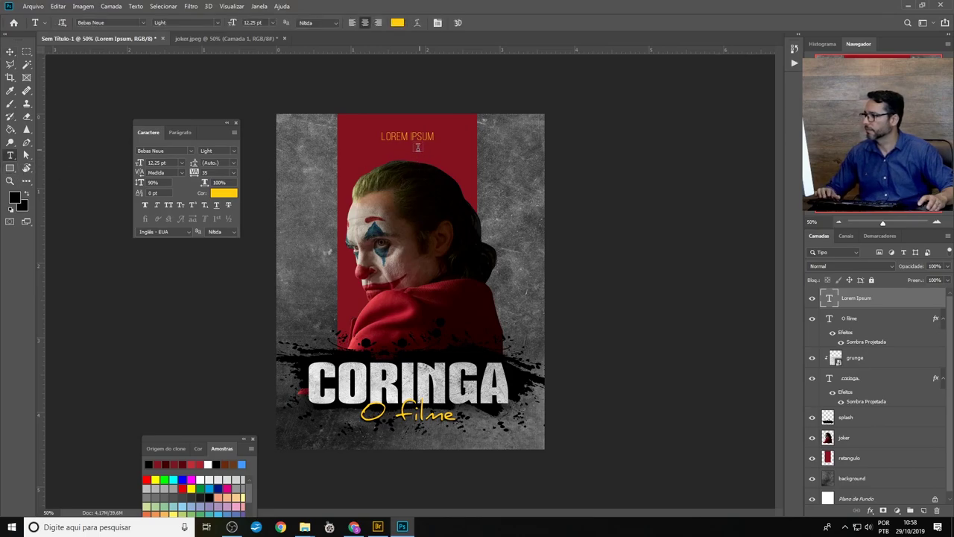
triple_click(412, 136)
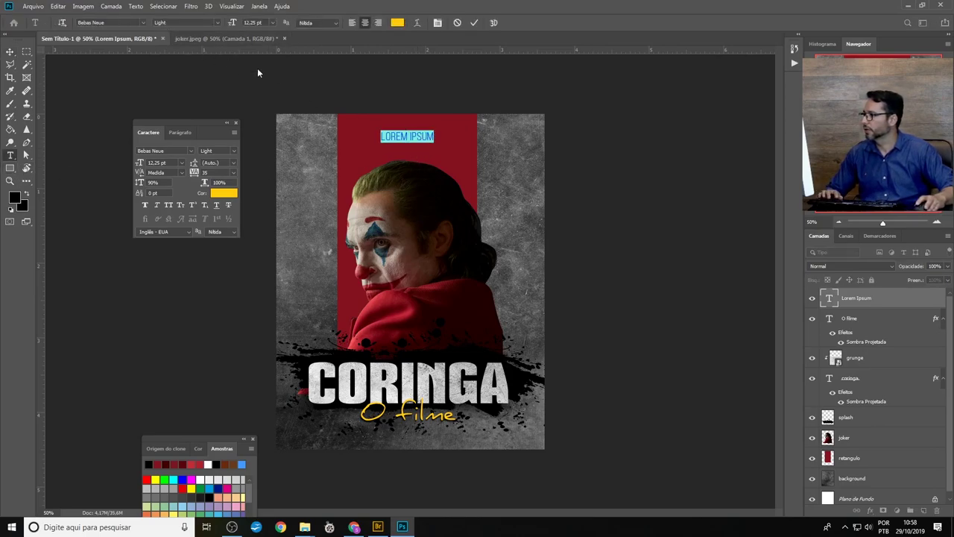
key("Escape")
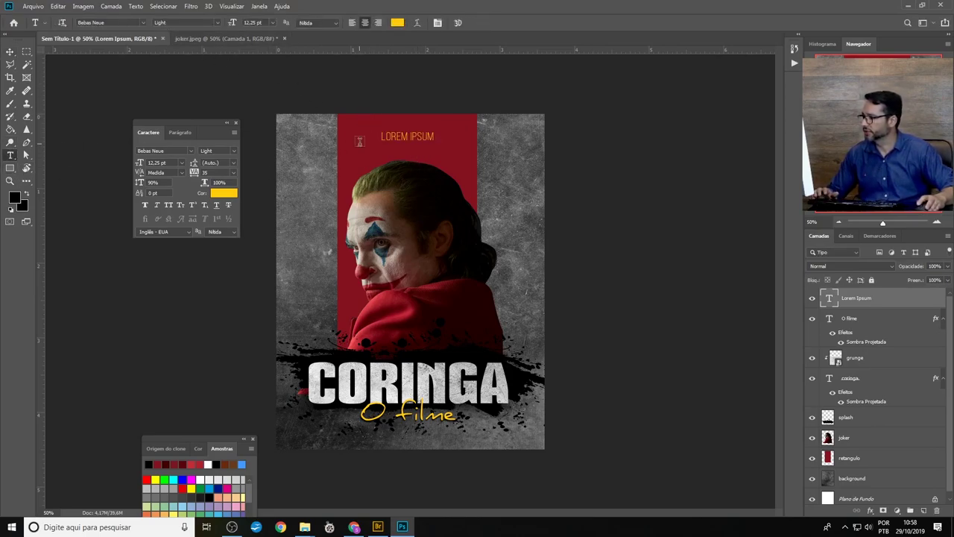
double_click(833, 300)
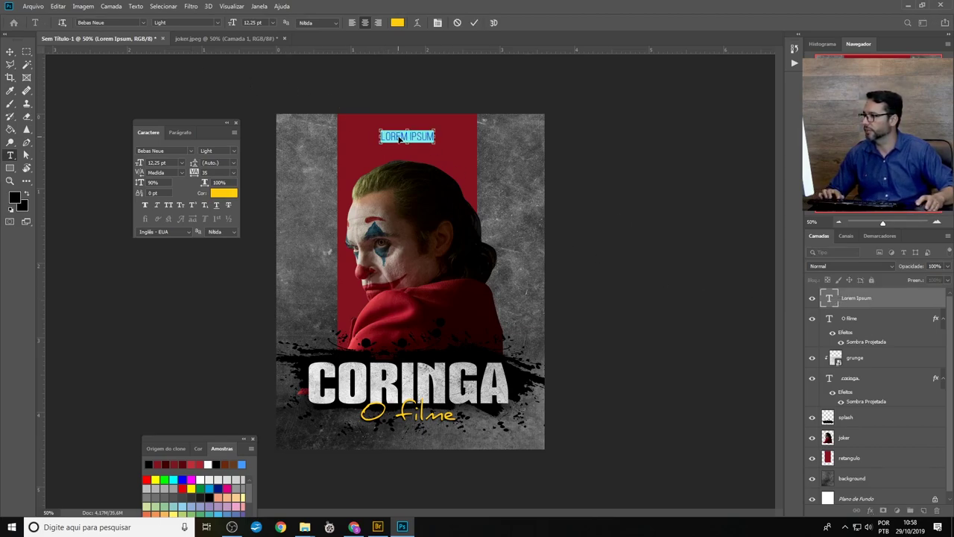
type("Joaquin Phoenix")
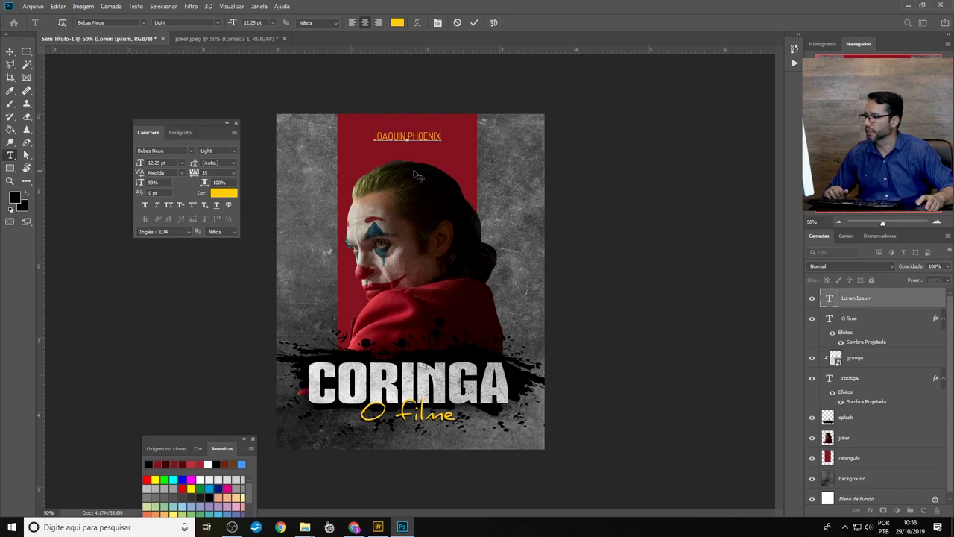
Step: Set the JOAQUIN PHOENIX credit to 235 tracking and black 000000
key("ctrl+a")
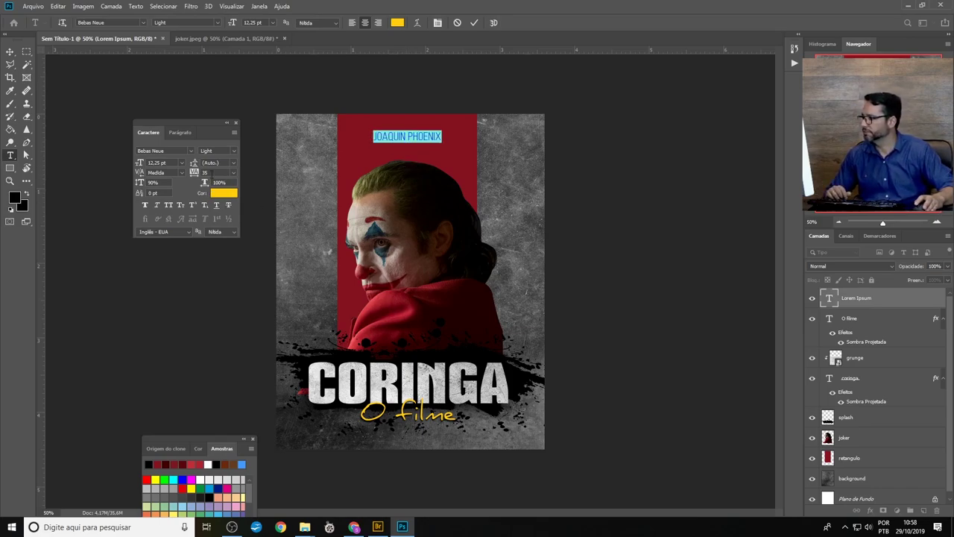
left_click_drag(195, 172, 200, 174)
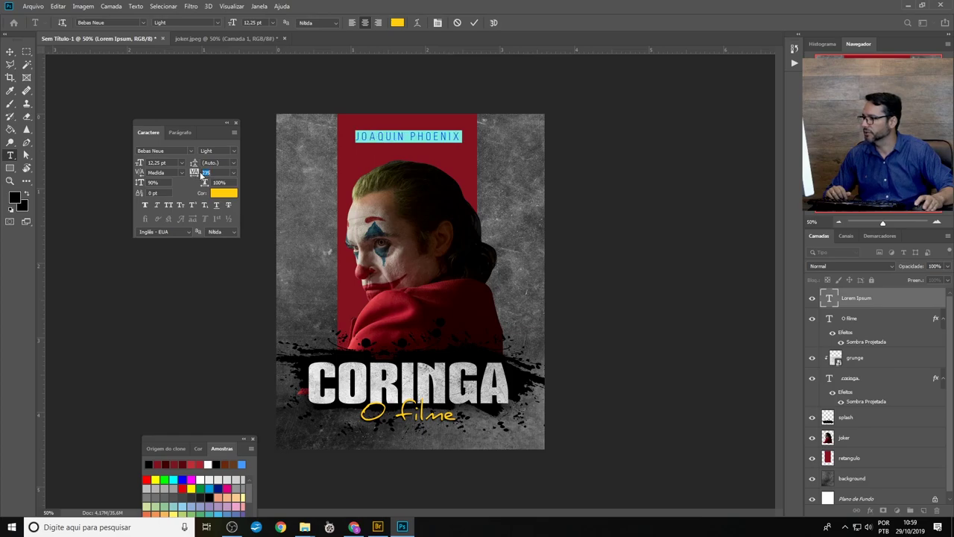
left_click(396, 23)
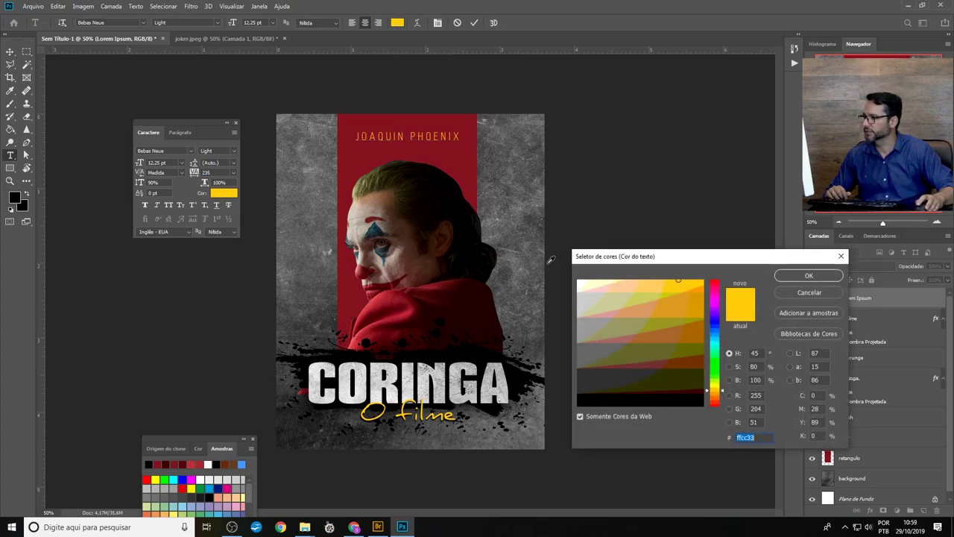
left_click(581, 402)
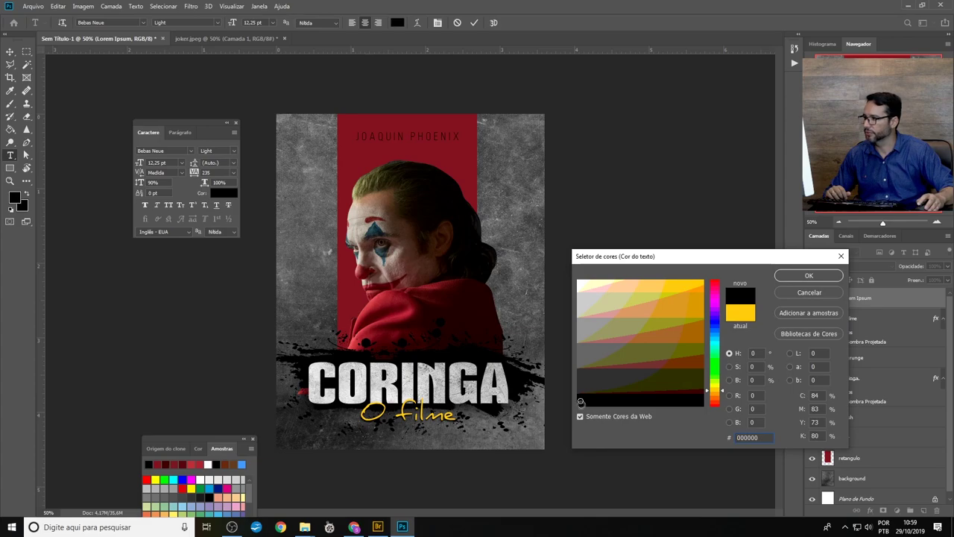
left_click(809, 275)
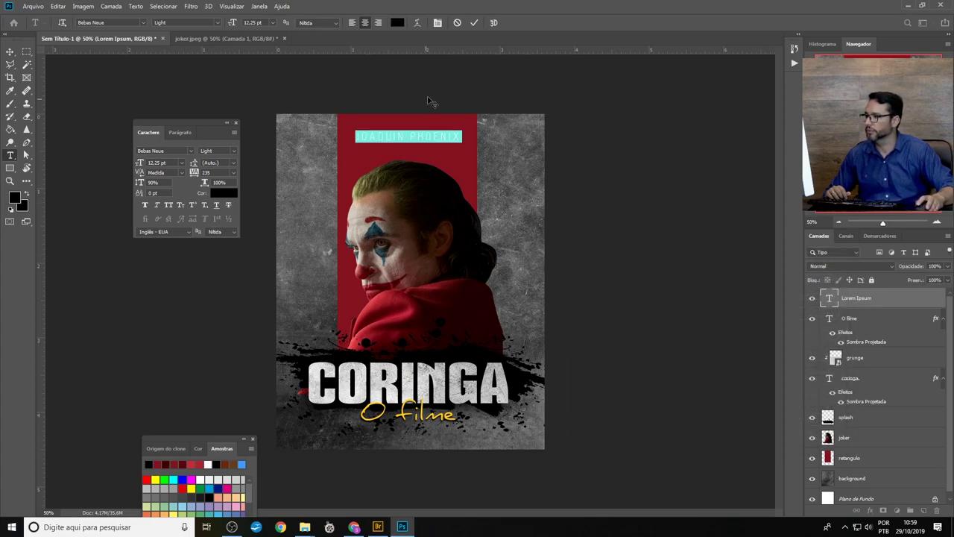
left_click(473, 23)
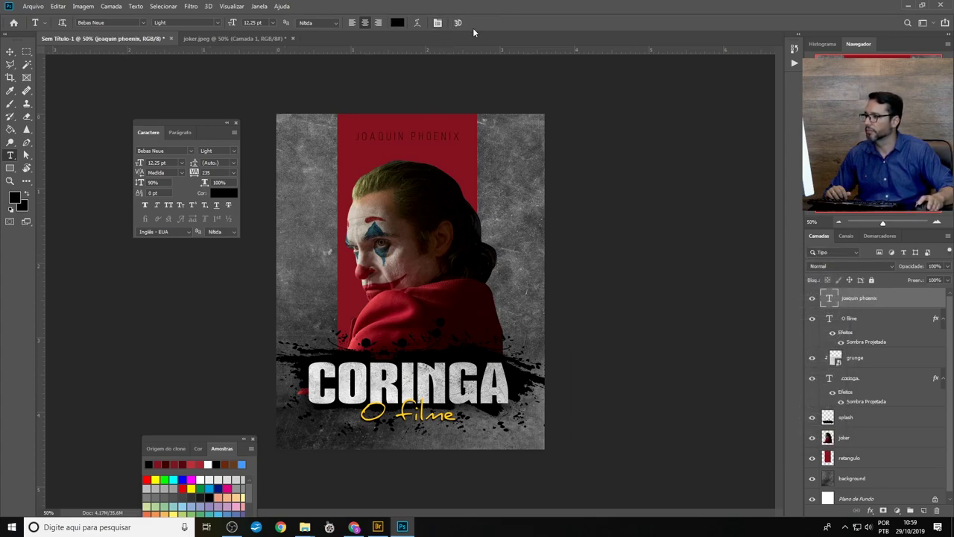
Step: Change the credit's Bebas Neue style from Light to Book
triple_click(427, 137)
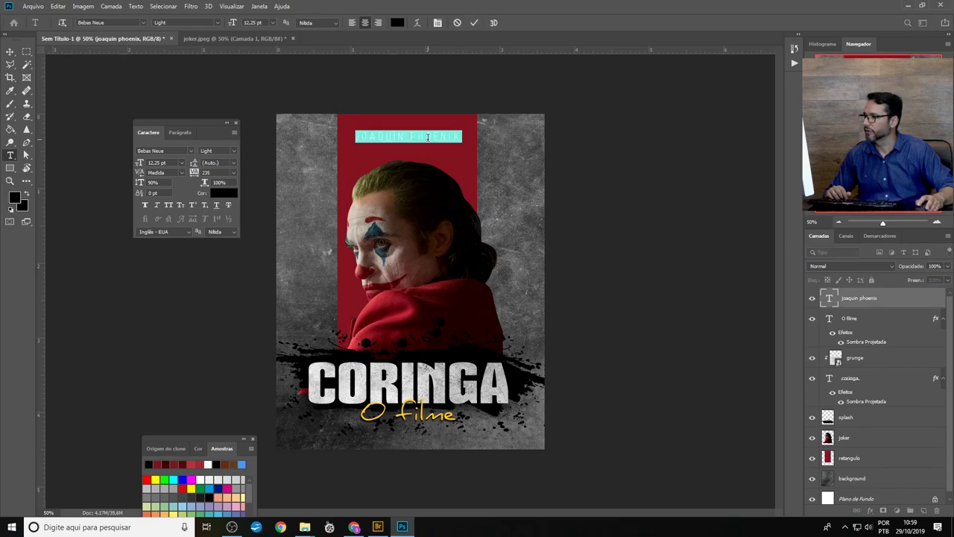
left_click(217, 23)
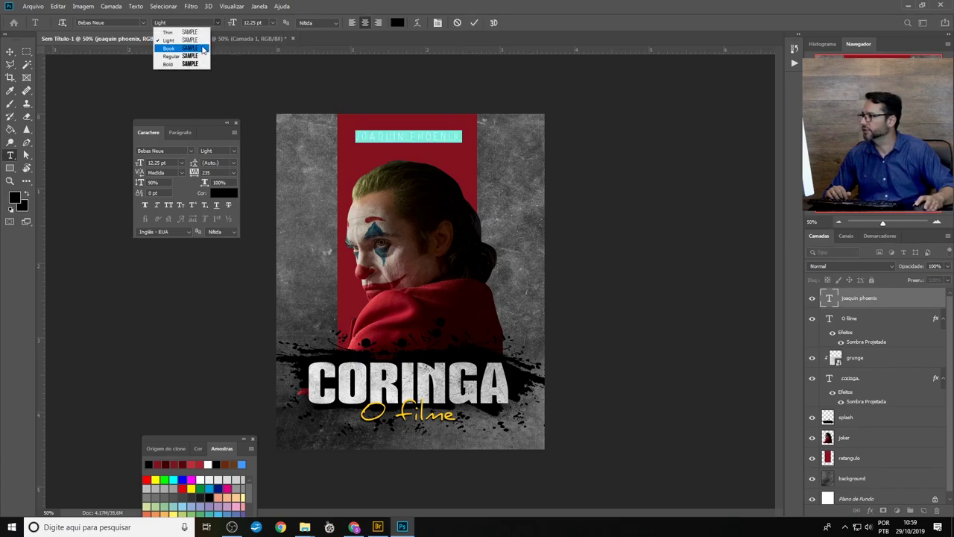
left_click(202, 48)
key("ctrl+Return")
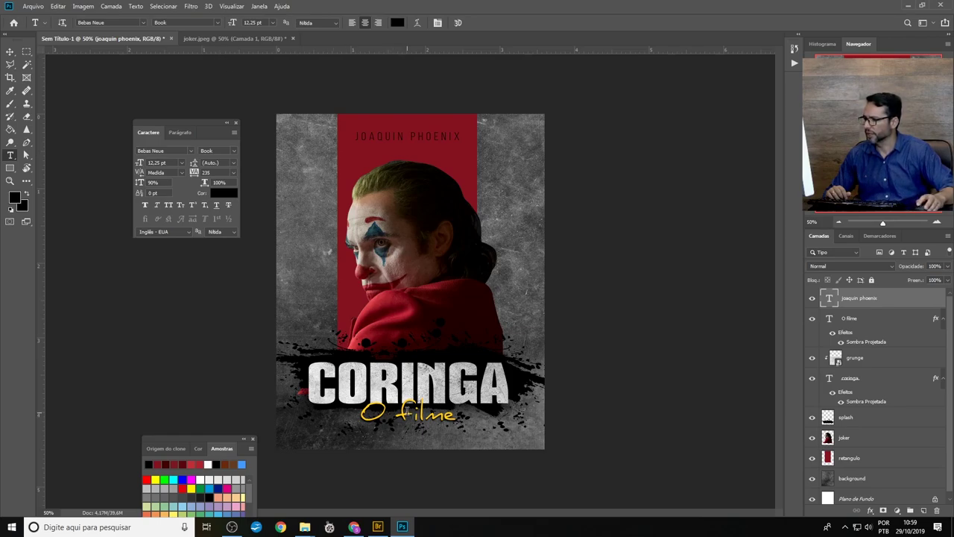
Step: Recolour the O filme script text from yellow to white ffffff
triple_click(407, 411)
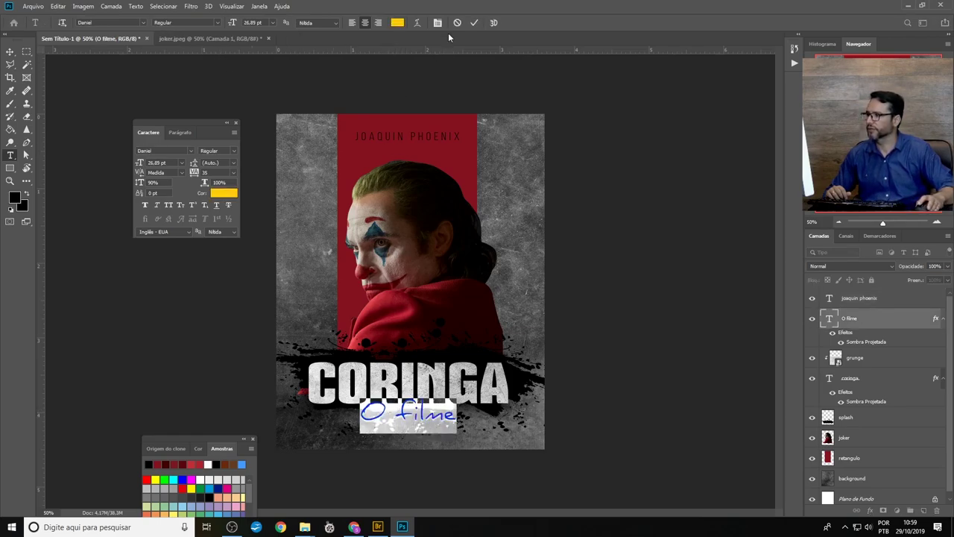
left_click(403, 23)
left_click(569, 291)
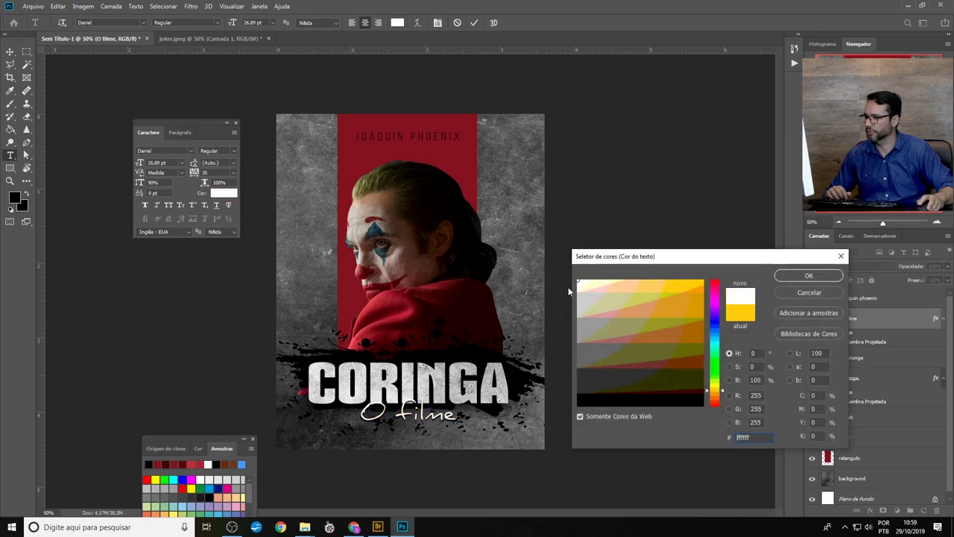
key("Return")
key("ctrl+Return")
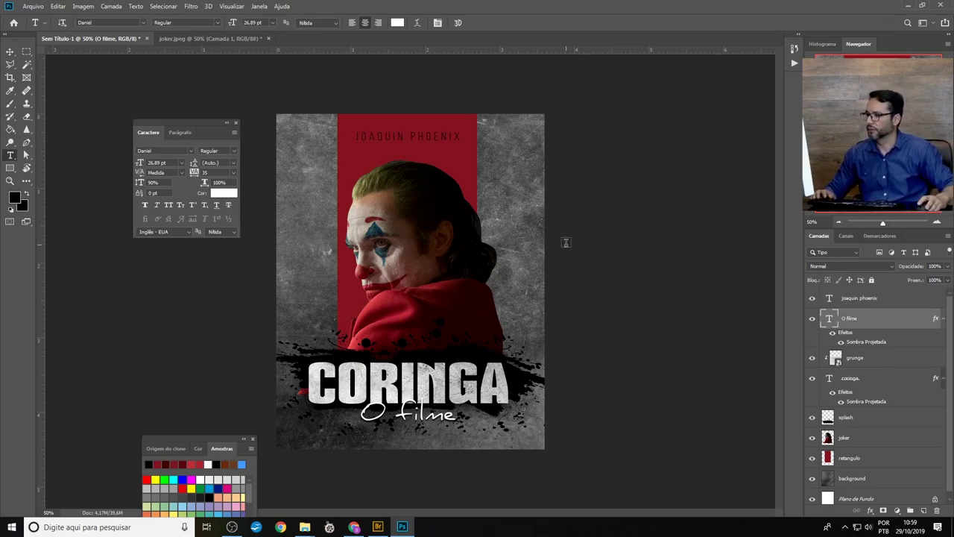
left_click(842, 458)
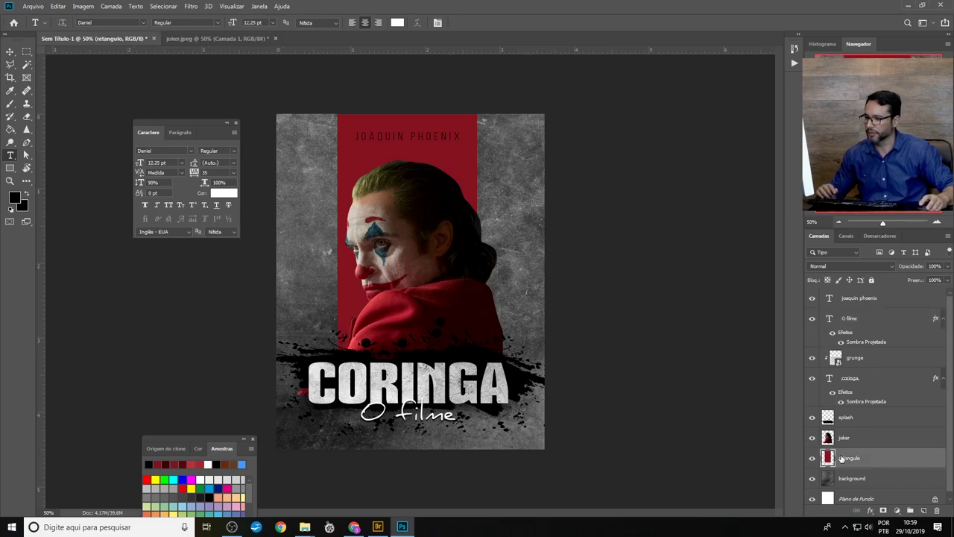
left_click(837, 265)
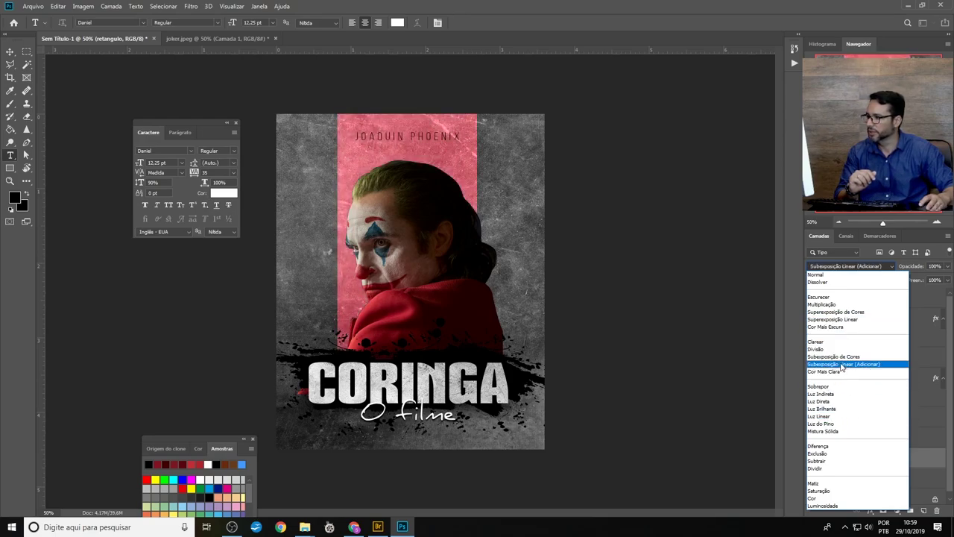
left_click(840, 404)
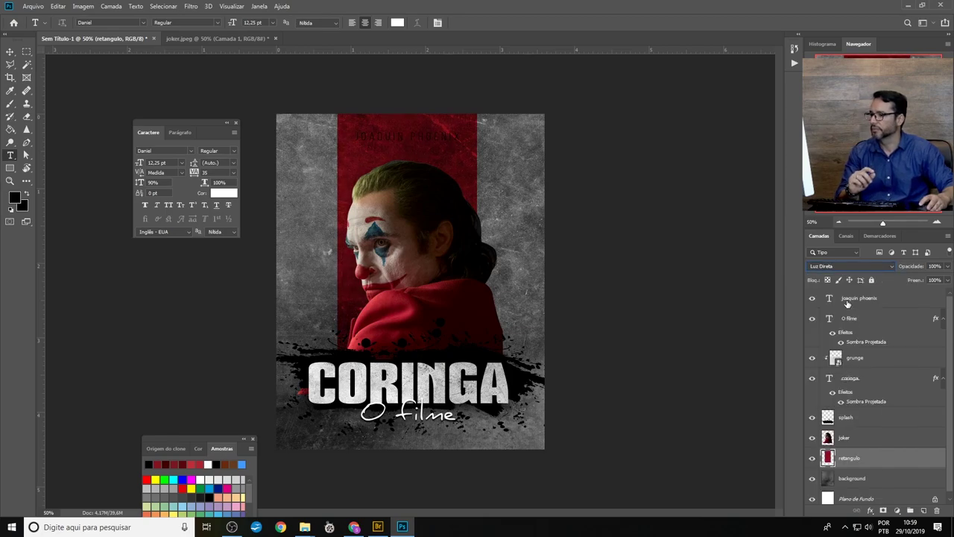
left_click(854, 266)
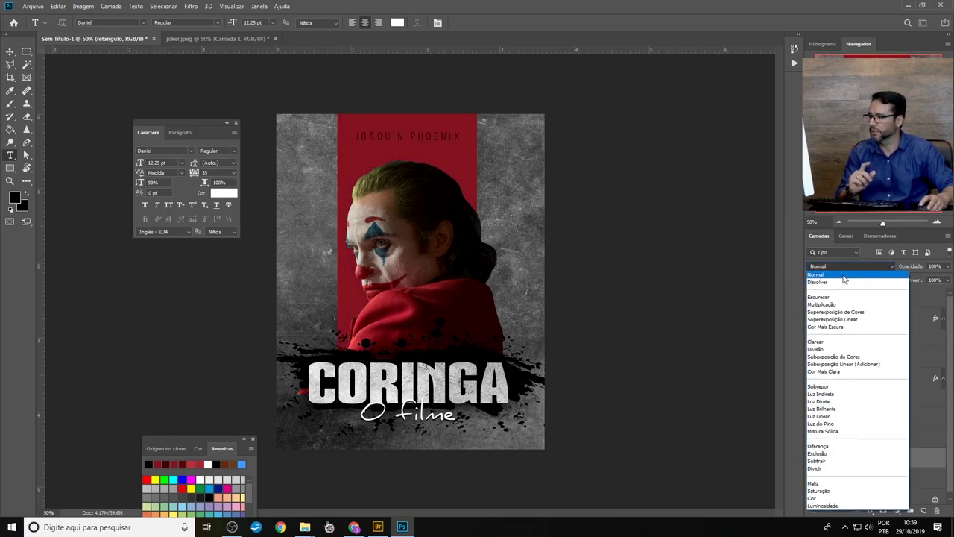
left_click(845, 279)
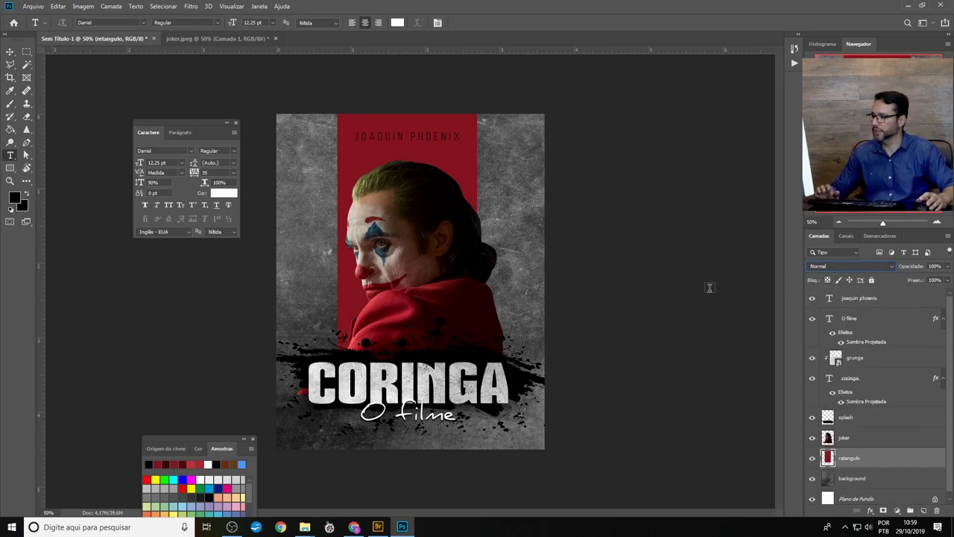